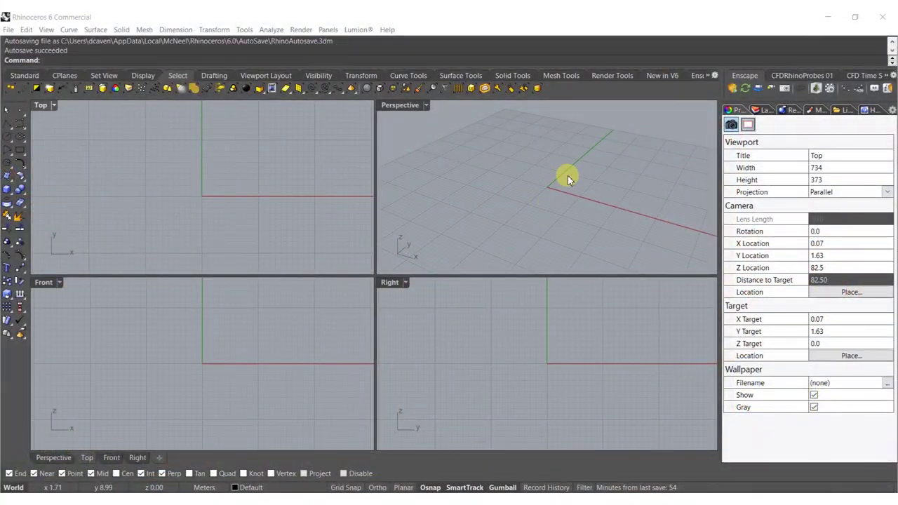
- Launch Grasshopper from Rhino and maximize the Perspective viewport
click(496, 188)
text(Grasshopper)
key(Return)
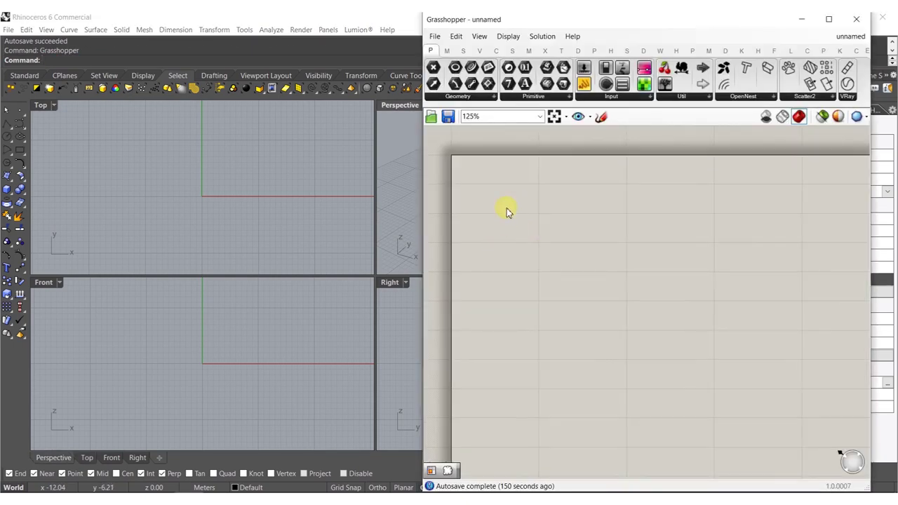
double_click(395, 105)
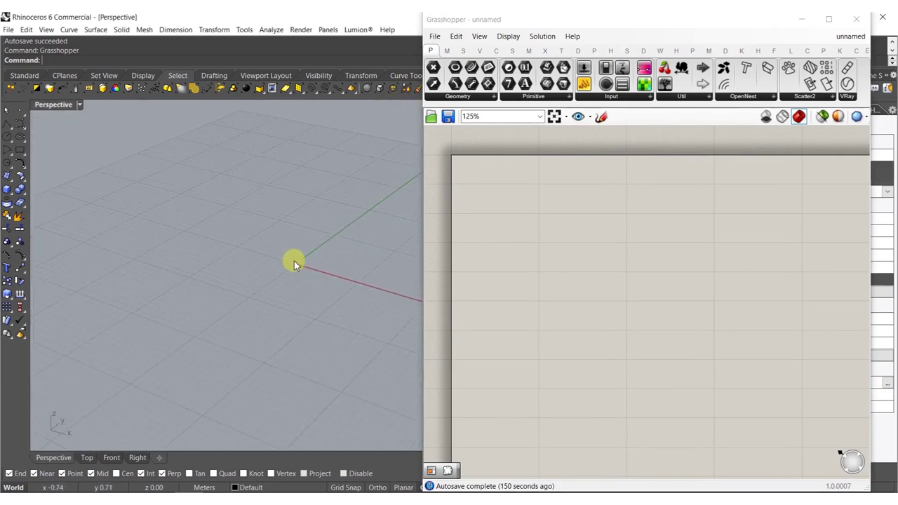
- Draw a long rectangular plane surface from two corners on the ground near the origin and select it
click(9, 177)
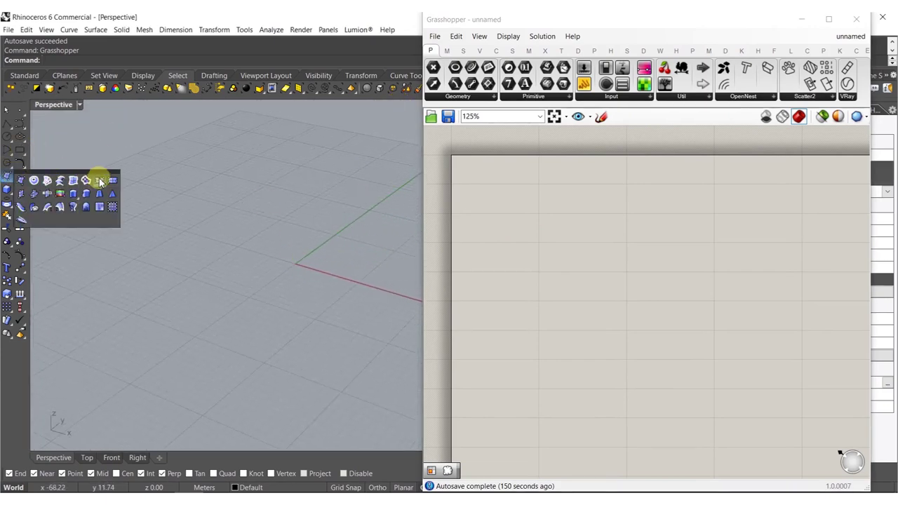
click(100, 182)
click(169, 257)
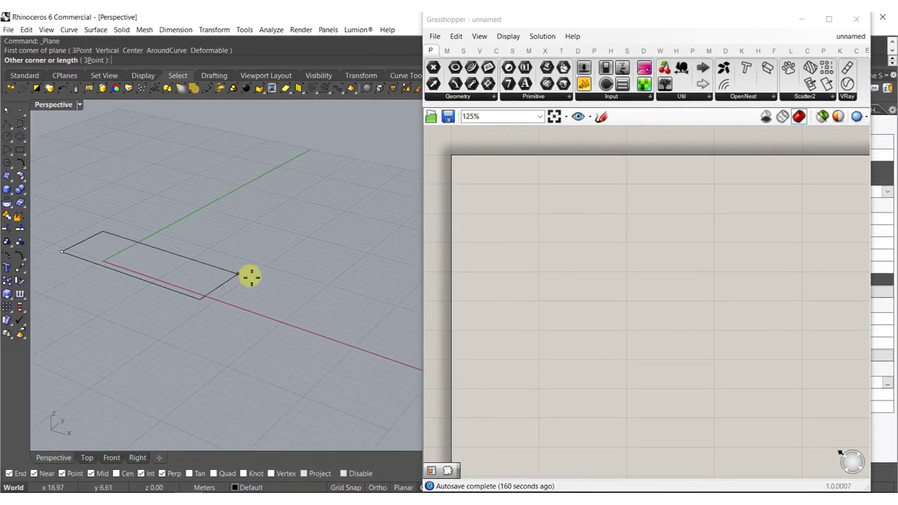
click(340, 281)
click(187, 276)
scroll(250, 306, up, 2)
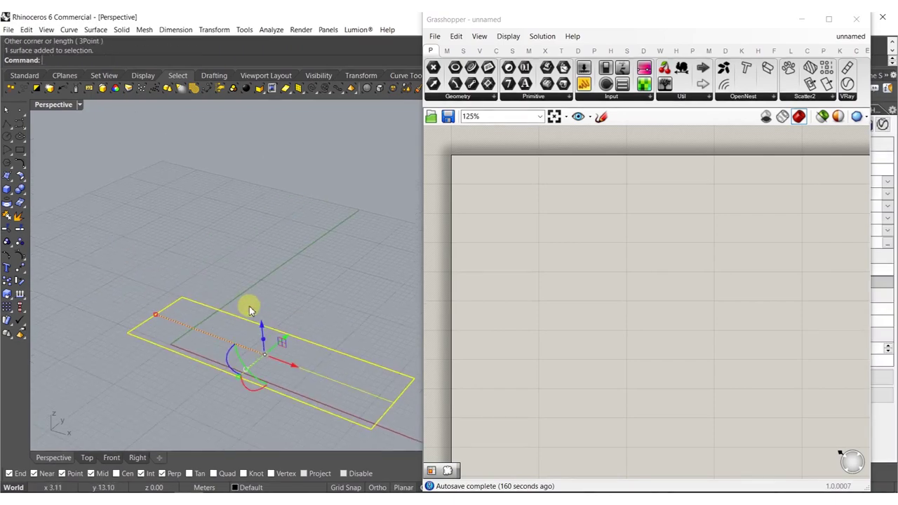
- Copy the plane surface upward twice to make a stack of three parallel surfaces
drag(255, 315, 250, 212)
key(alt)
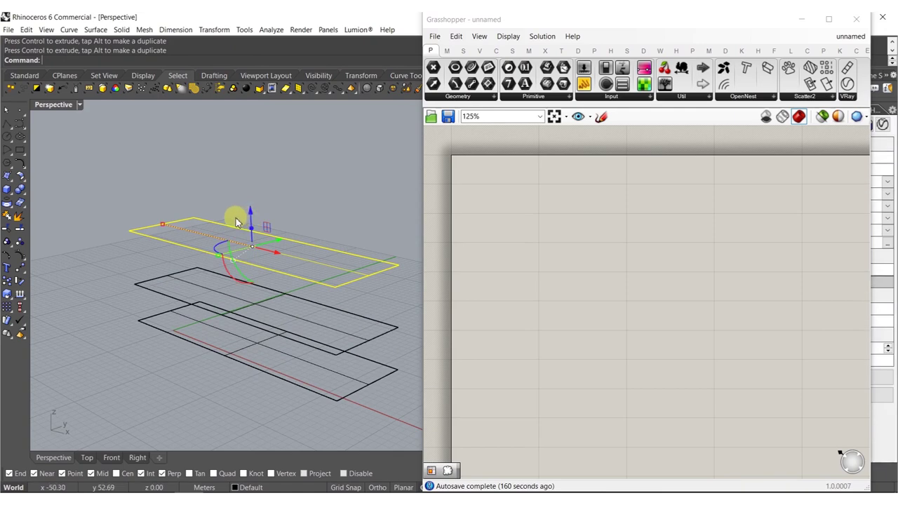
right_drag(236, 222, 161, 203)
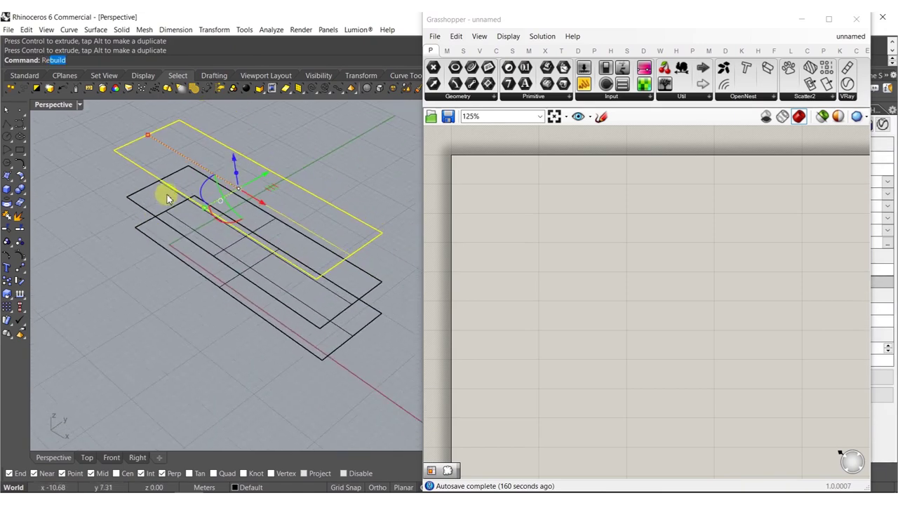
- Rebuild the top surface with 5 points and degree 3 in both U and V, deleting the input
key(Return)
shift+right_drag(333, 200, 293, 218)
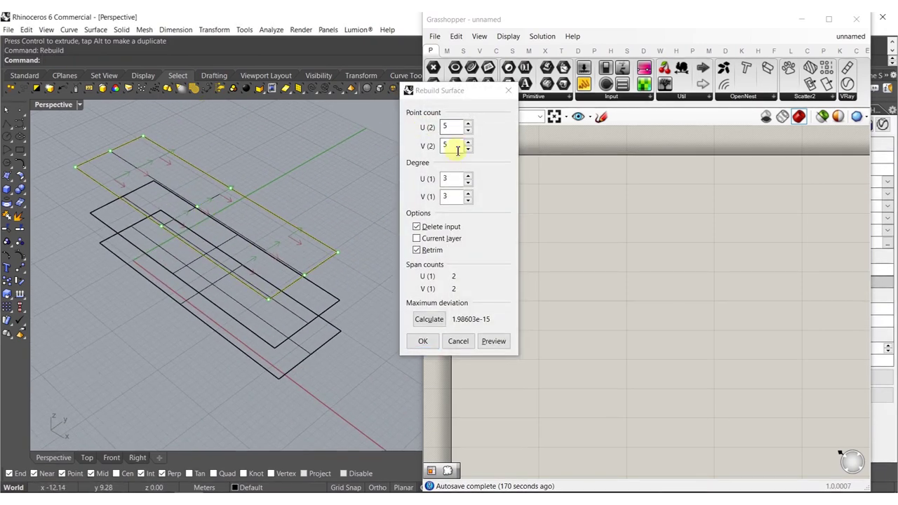
key(Return)
right_drag(257, 245, 322, 182)
- Switch to Grasshopper, add a Surface parameter and assign the selected top surface to it
click(507, 258)
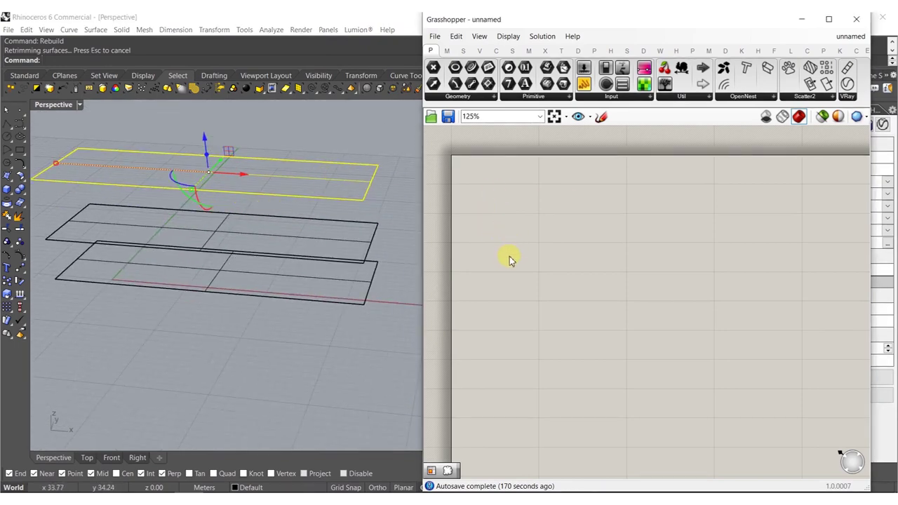
double_click(509, 257)
text(srf)
click(487, 229)
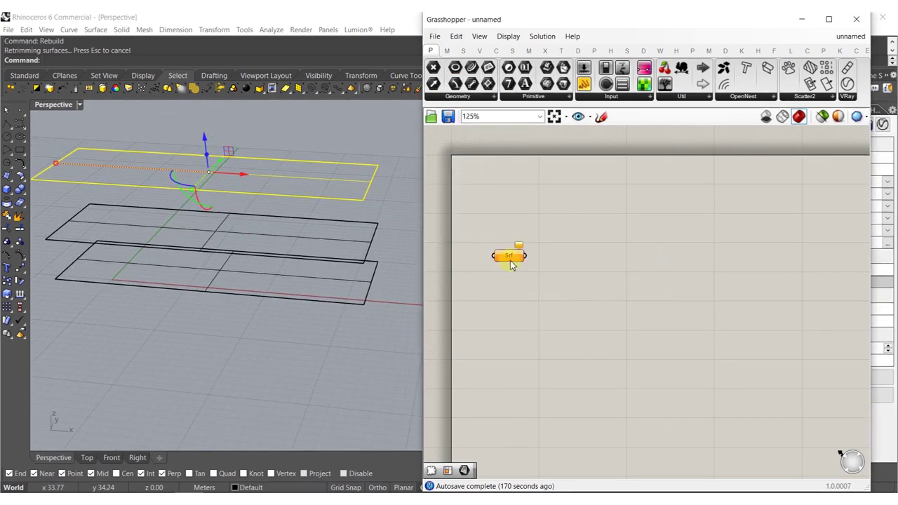
scroll(509, 265, up, 3)
right_click(503, 254)
click(570, 406)
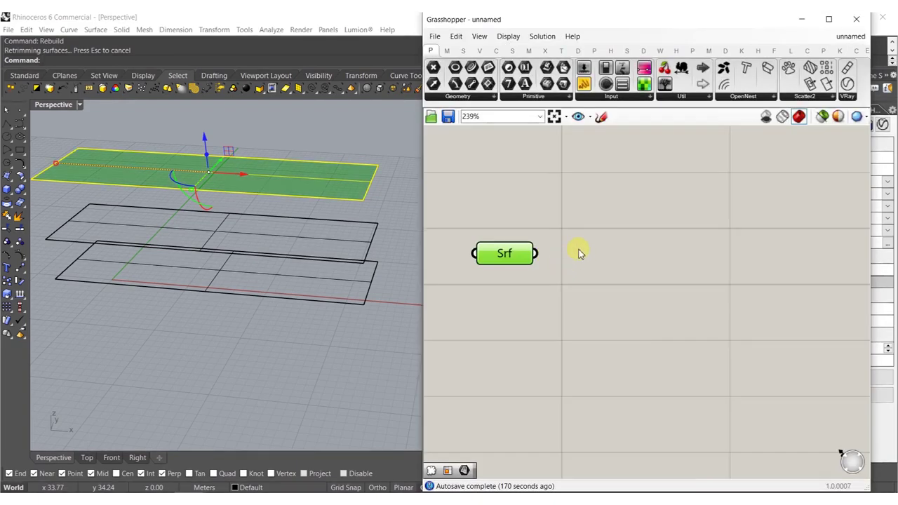
- Add a Populate Geometry component beside the Surface parameter and feed the surface into its geometry input
right_drag(580, 258, 542, 268)
double_click(558, 257)
text(pop)
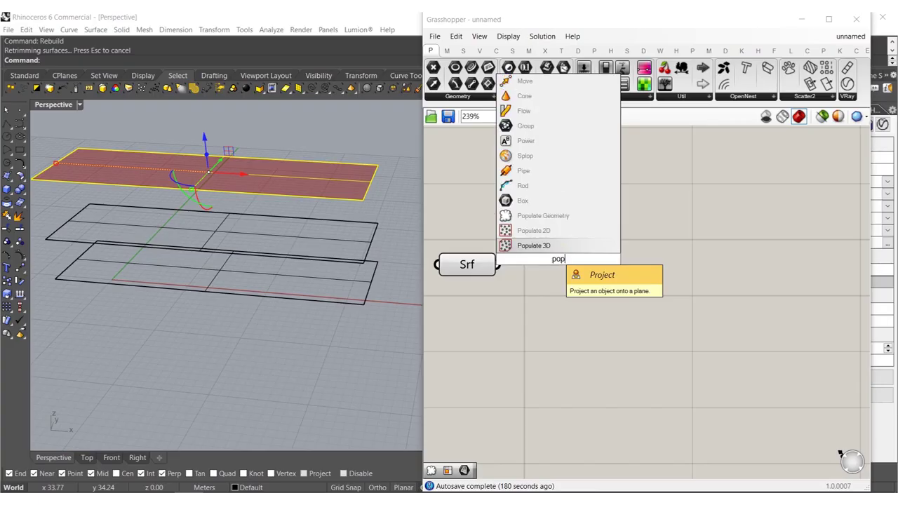
click(557, 221)
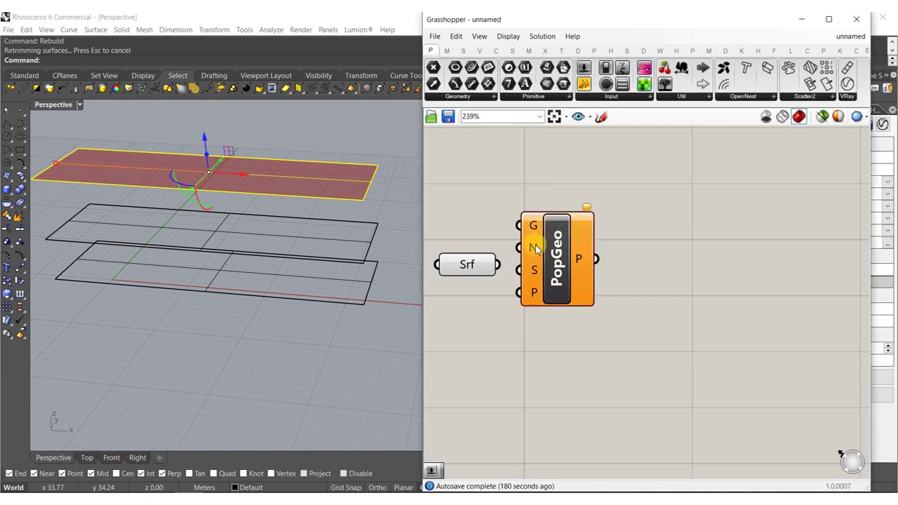
drag(519, 226, 497, 265)
drag(555, 266, 625, 304)
- Add a number slider set to 1200 and connect it to the Populate Geometry count input
double_click(516, 315)
text(10)
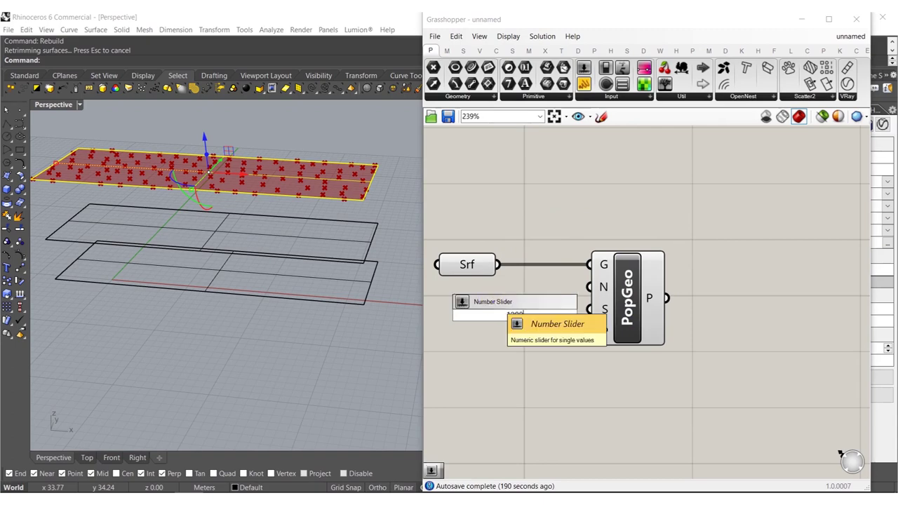
text(00)
key(Return)
drag(569, 315, 530, 307)
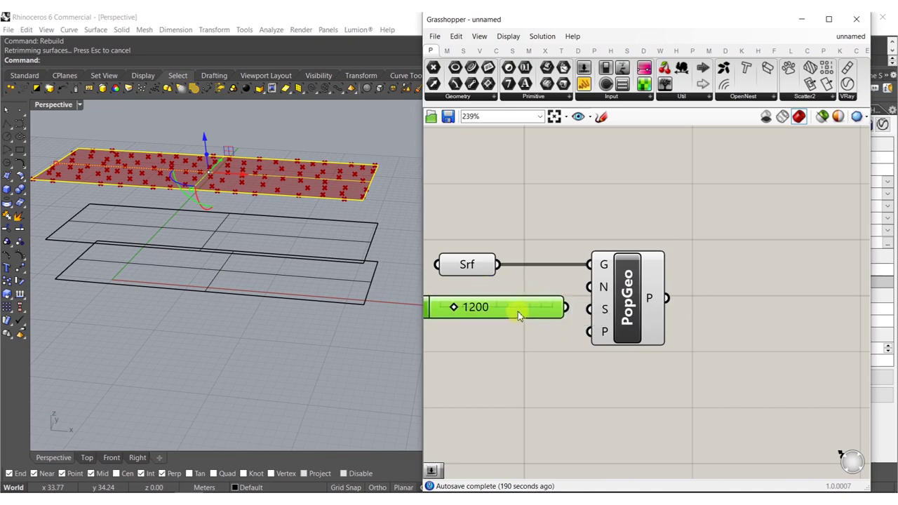
right_drag(539, 321, 578, 321)
drag(547, 331, 493, 219)
click(507, 246)
click(526, 187)
- Duplicate the Surface and Populate Geometry group below the original and delete the copied slider
right_drag(539, 353, 557, 296)
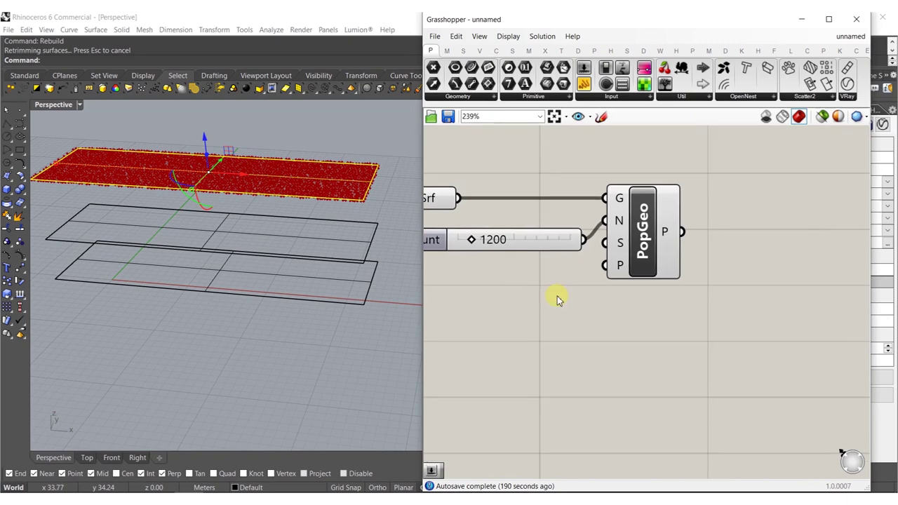
drag(661, 336, 442, 175)
right_drag(649, 236, 644, 210)
alt+drag(644, 210, 646, 341)
click(645, 341)
click(619, 319)
key(Delete)
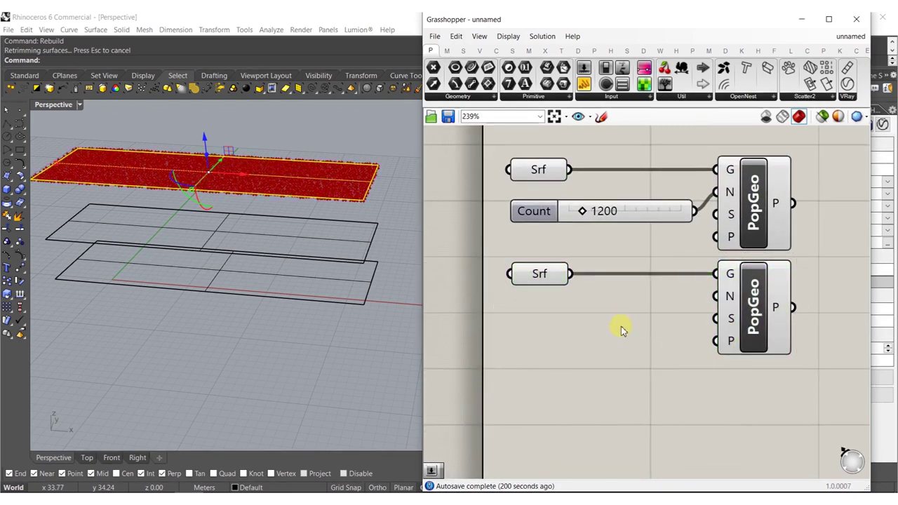
- Add a slider set to 25, align it with the other inputs and connect it to the second Populate Geometry's count
double_click(621, 330)
text(25)
key(Return)
drag(583, 349, 530, 142)
click(602, 152)
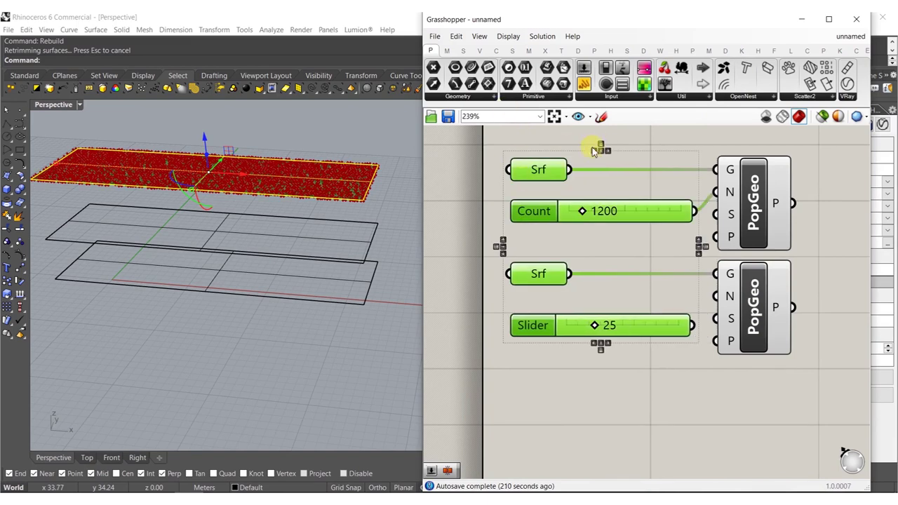
click(569, 131)
drag(720, 296, 694, 326)
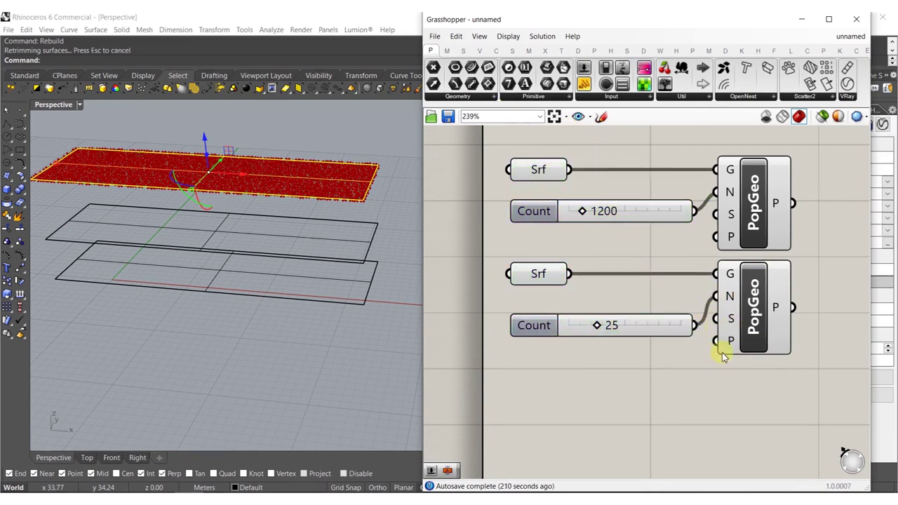
- Duplicate the second Surface and Populate Geometry group below, delete its copied slider and share the 25 slider as its count
right_drag(741, 379, 744, 355)
drag(752, 363, 543, 251)
right_drag(628, 266, 629, 187)
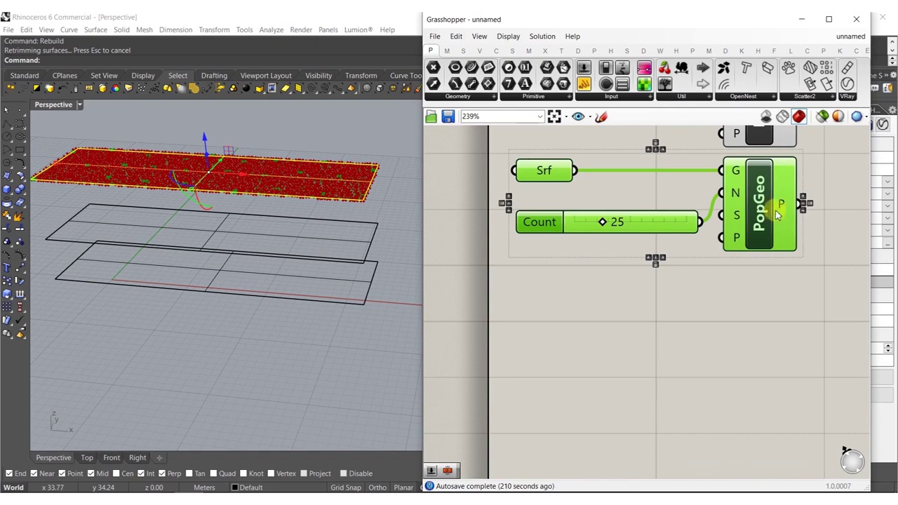
alt+drag(758, 237, 771, 314)
right_drag(760, 359, 748, 370)
click(653, 315)
drag(687, 239, 687, 240)
click(660, 327)
key(Delete)
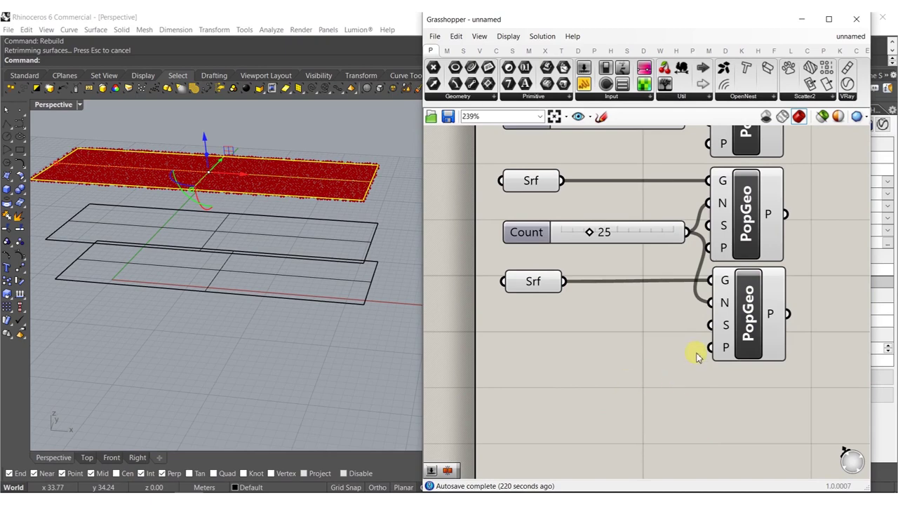
- Align and evenly distribute the three Populate Geometry components and the column of Surface parameters and sliders
right_drag(762, 390, 706, 433)
drag(707, 433, 695, 175)
right_drag(695, 176, 695, 211)
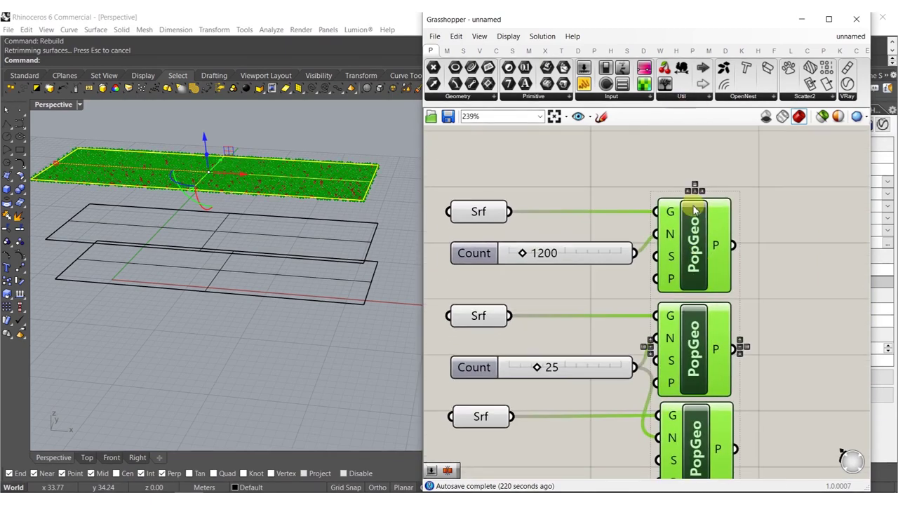
click(695, 187)
drag(653, 453, 390, 123)
click(540, 189)
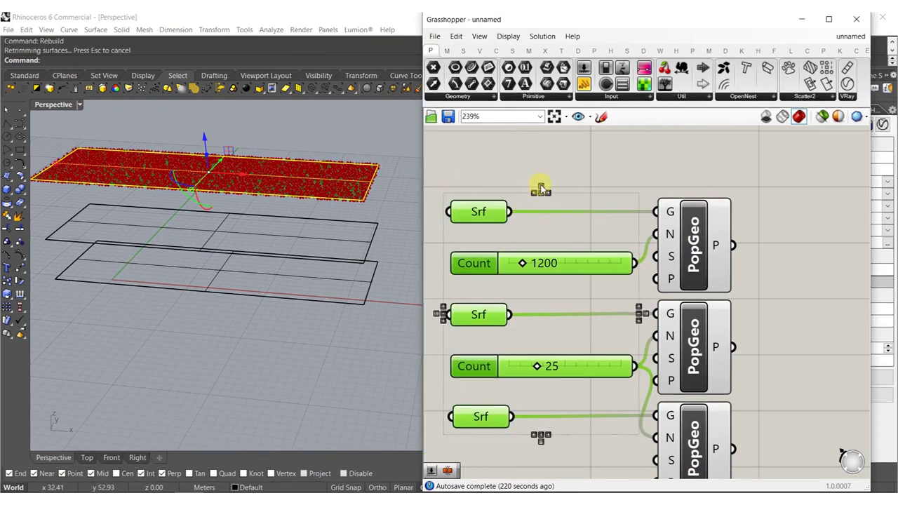
click(558, 192)
right_drag(613, 352, 577, 300)
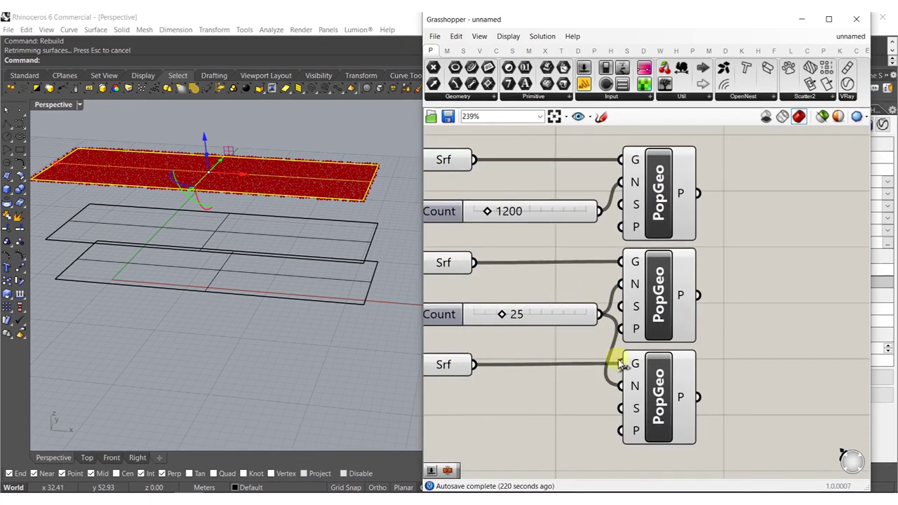
- Assign the middle plane to the second Surface parameter
right_drag(560, 355, 641, 348)
right_click(527, 262)
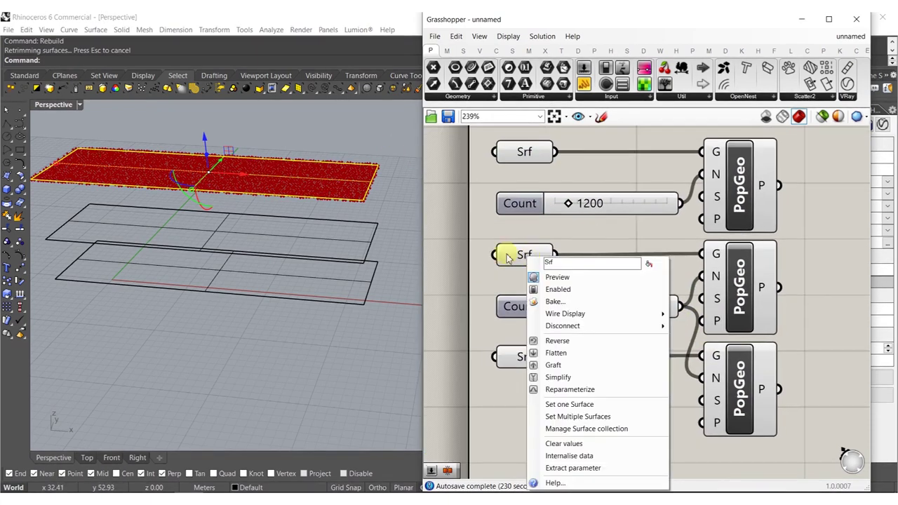
click(320, 377)
click(382, 233)
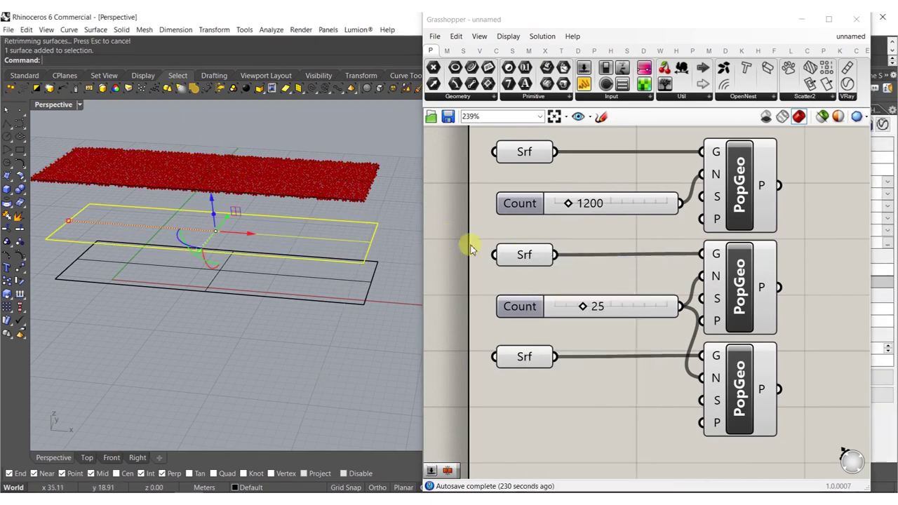
right_click(523, 254)
click(566, 399)
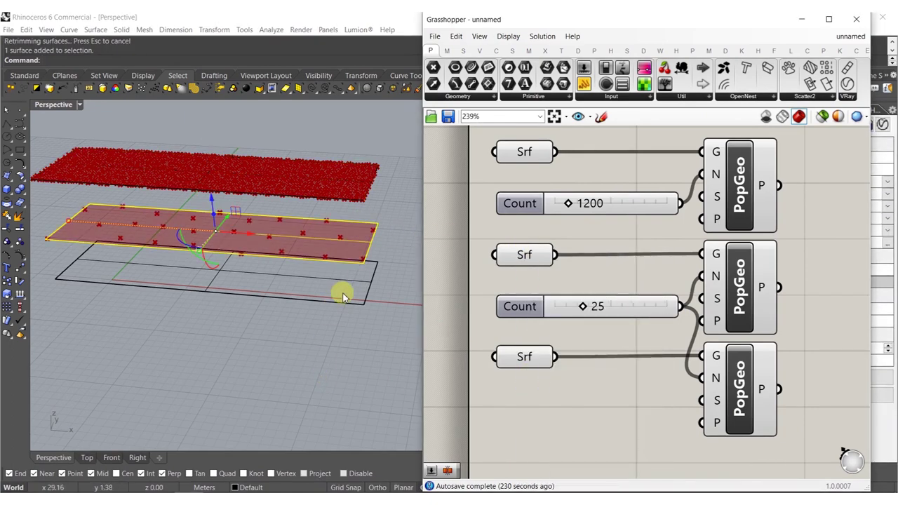
- Assign the lowest plane to the third Surface parameter
click(367, 293)
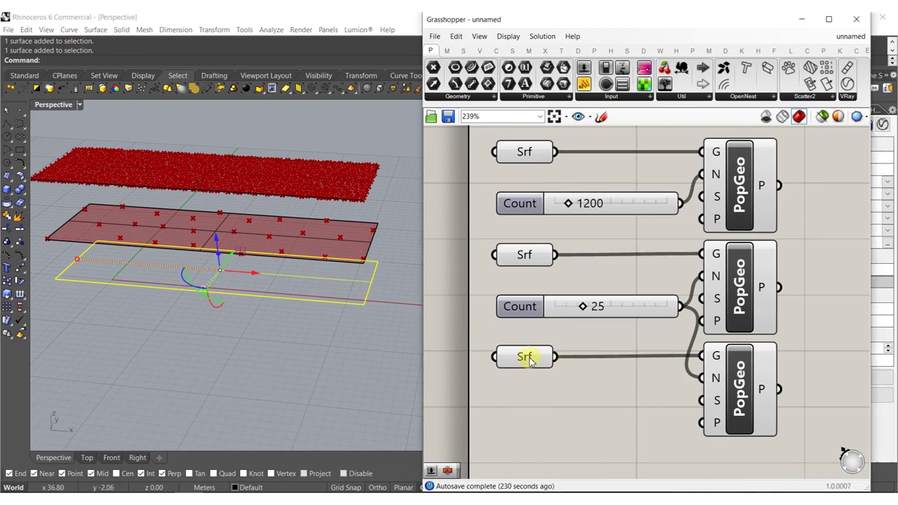
right_click(525, 356)
click(570, 405)
right_drag(377, 345, 327, 283)
right_drag(251, 181, 237, 143)
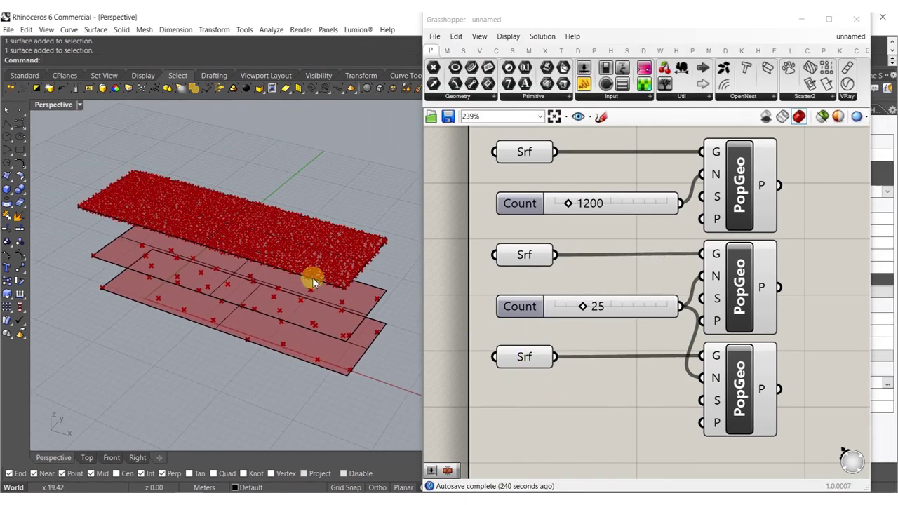
- Lower the count slider that controls the number of points on the top surface
right_drag(312, 277, 503, 222)
scroll(562, 205, up, 7)
drag(554, 207, 511, 212)
scroll(534, 199, down, 7)
- Add a Closest Point component, with the first Populate Geometry's points as its point input and the second's as its cloud
right_drag(680, 308, 606, 305)
right_drag(735, 247, 624, 272)
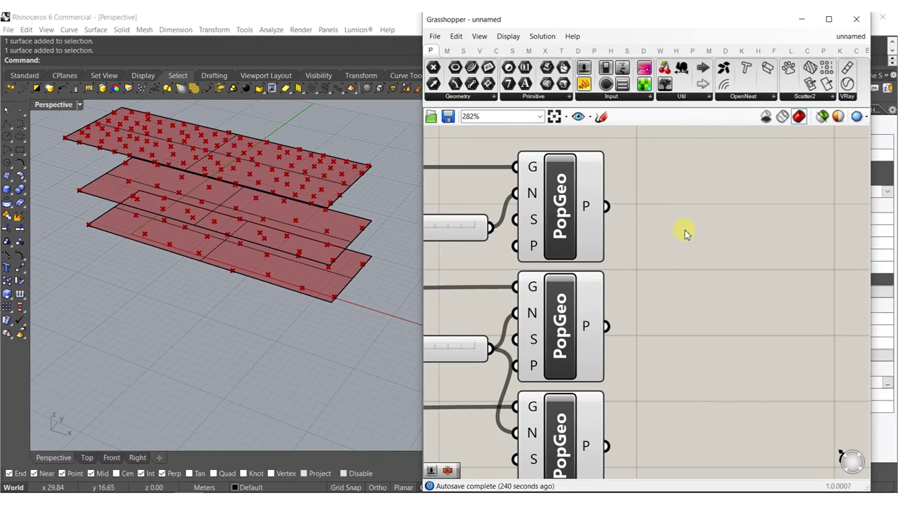
double_click(685, 231)
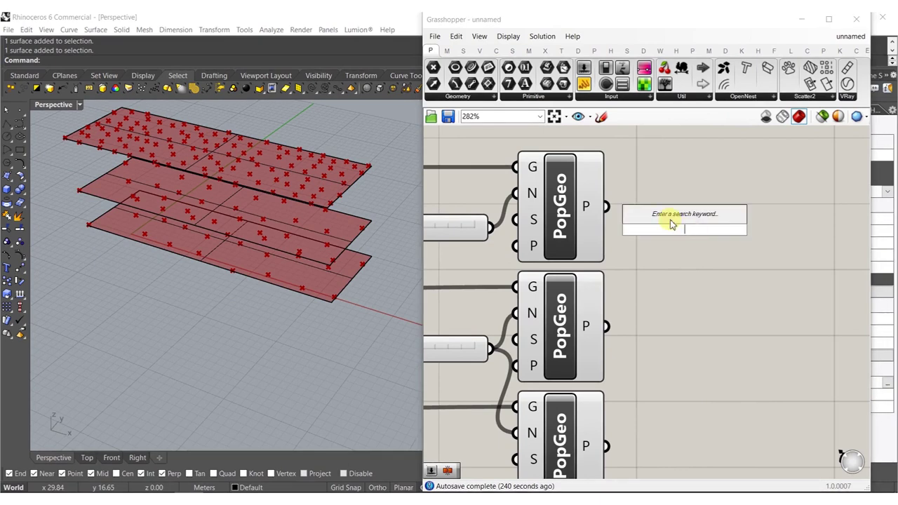
text(clos)
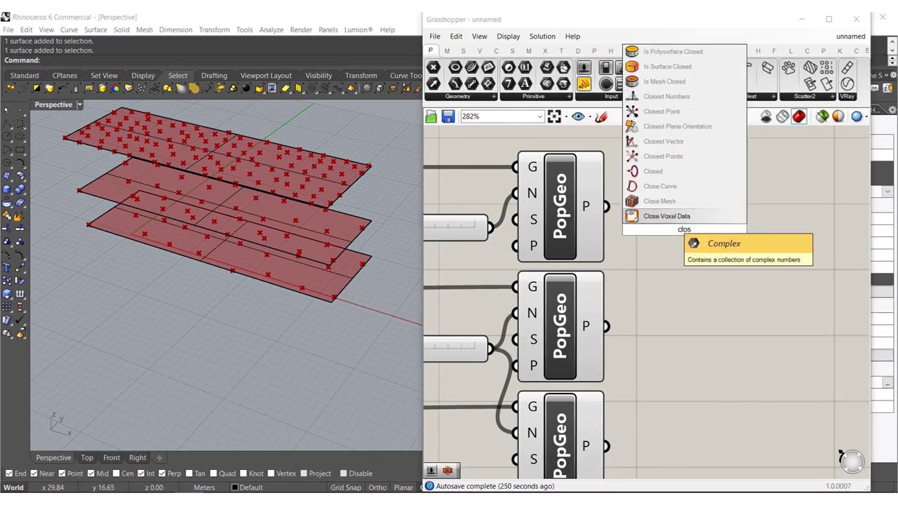
click(664, 126)
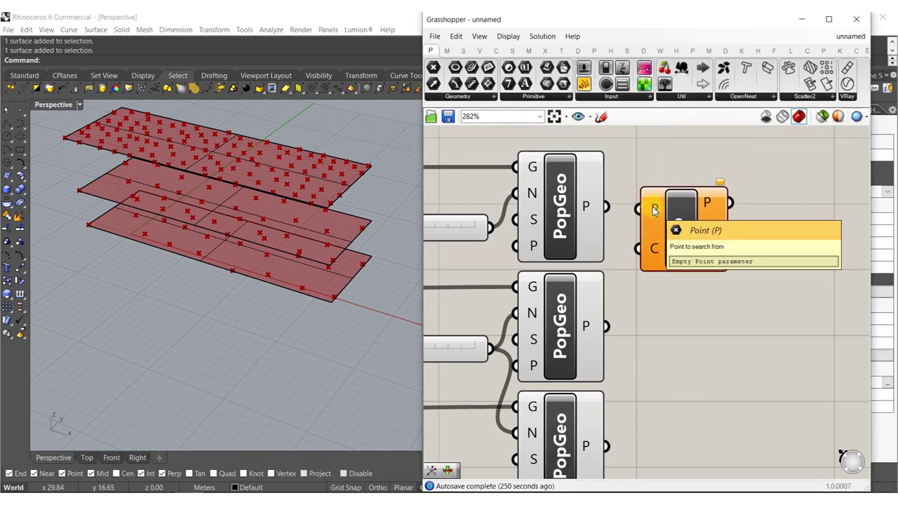
drag(652, 210, 606, 206)
drag(644, 247, 607, 325)
drag(685, 234, 696, 231)
- Add a Line component running from the first Populate Geometry's points to the closest points found by the Closest Point component
right_drag(699, 251, 609, 256)
double_click(704, 307)
text(line)
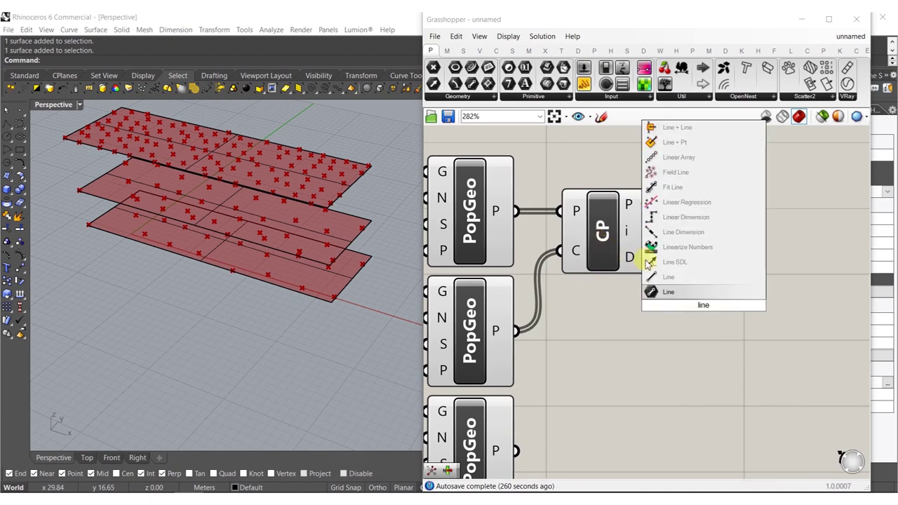
click(671, 277)
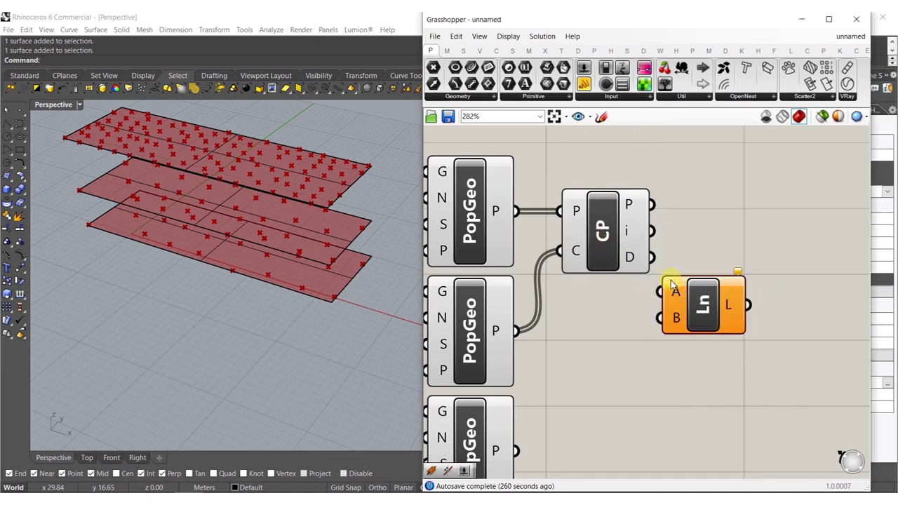
drag(667, 294, 513, 210)
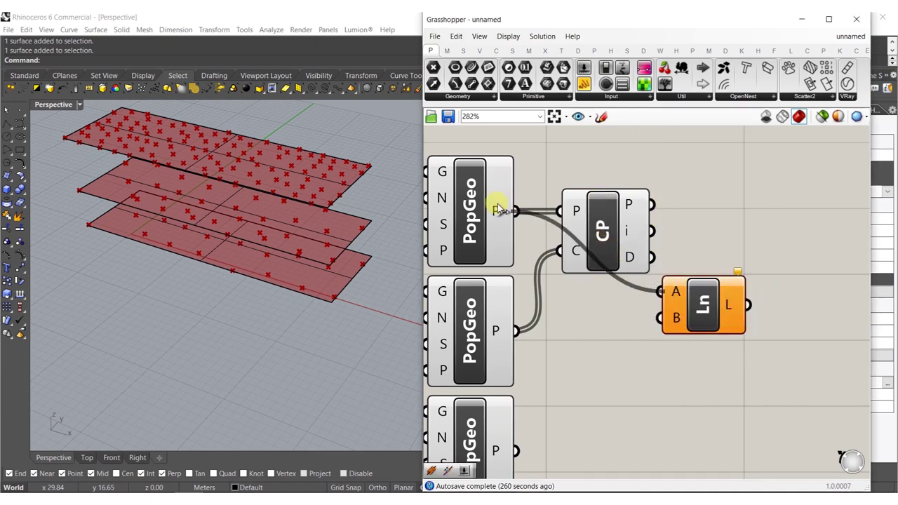
drag(662, 319, 656, 214)
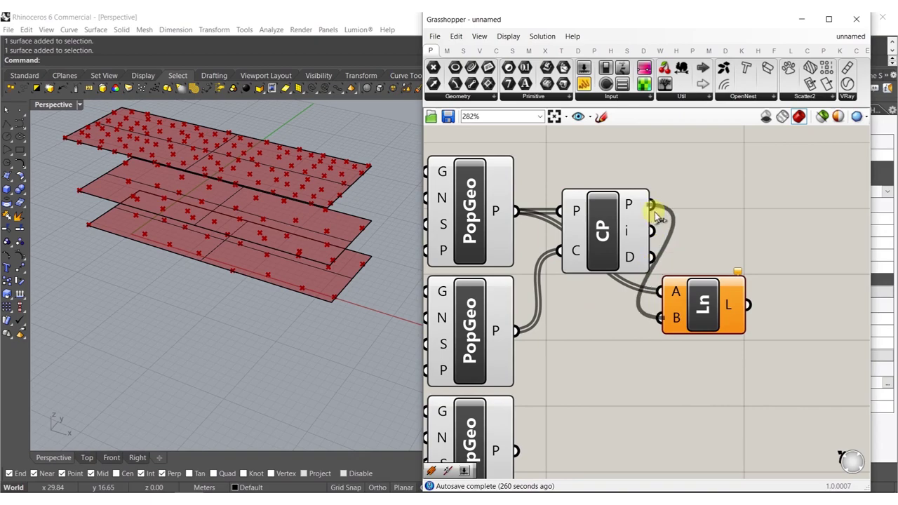
drag(708, 314, 750, 200)
right_drag(75, 239, 204, 196)
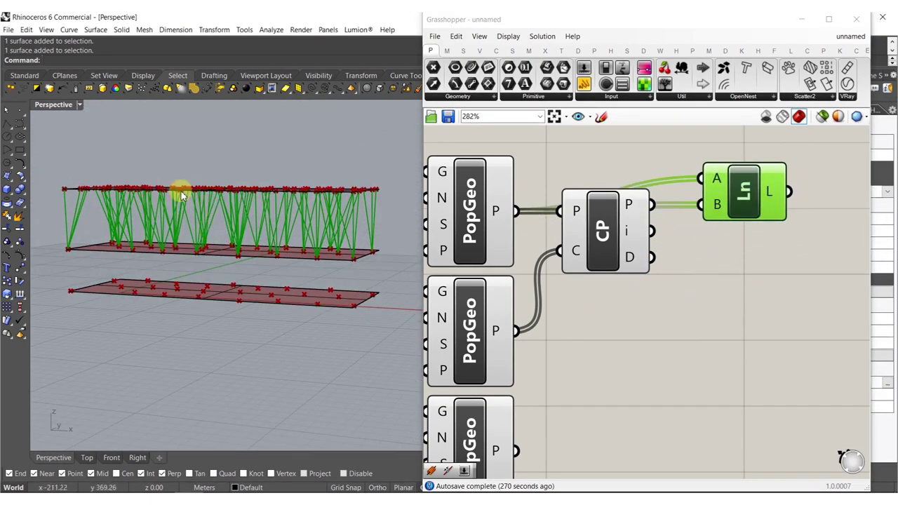
- Duplicate the Line component, connect its A to the second Populate Geometry's points and B to the third's, and place it below the original
right_drag(710, 280, 650, 260)
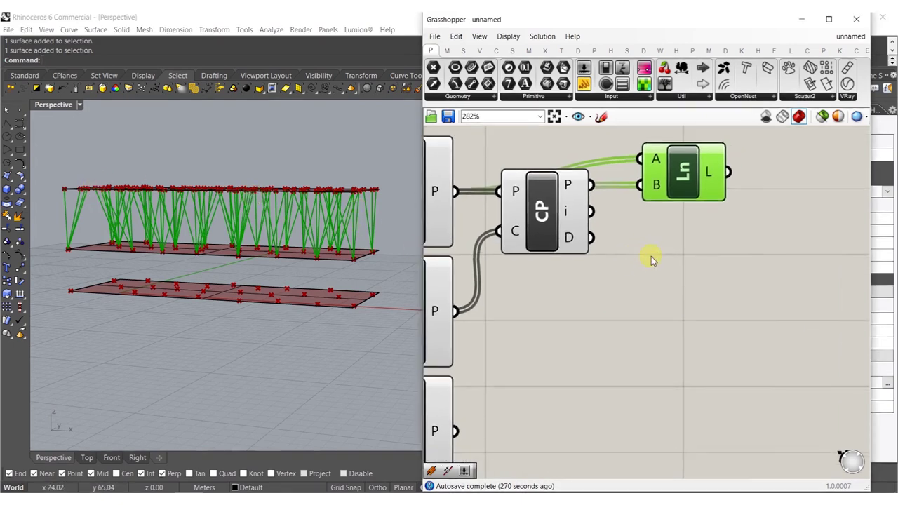
alt+drag(666, 180, 665, 384)
right_drag(665, 384, 677, 336)
drag(650, 316, 478, 277)
drag(652, 342, 467, 383)
drag(716, 333, 716, 197)
right_drag(720, 239, 696, 353)
drag(706, 375, 687, 128)
scroll(645, 267, down, 2)
right_drag(646, 267, 601, 302)
shift+right_drag(284, 273, 324, 259)
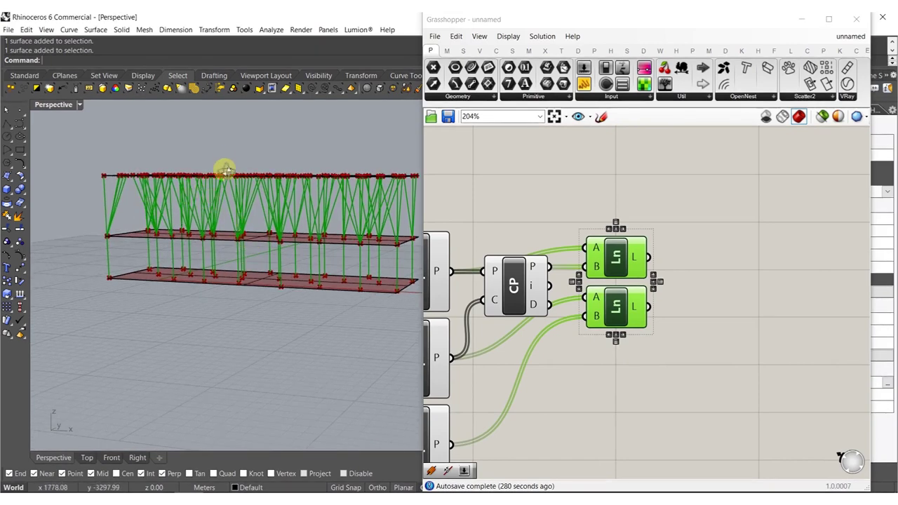
right_drag(226, 169, 244, 201)
- Add a Divide Curve component and feed the outputs of both Line components into its curve input
right_drag(565, 375, 504, 332)
click(618, 289)
double_click(617, 289)
text(d)
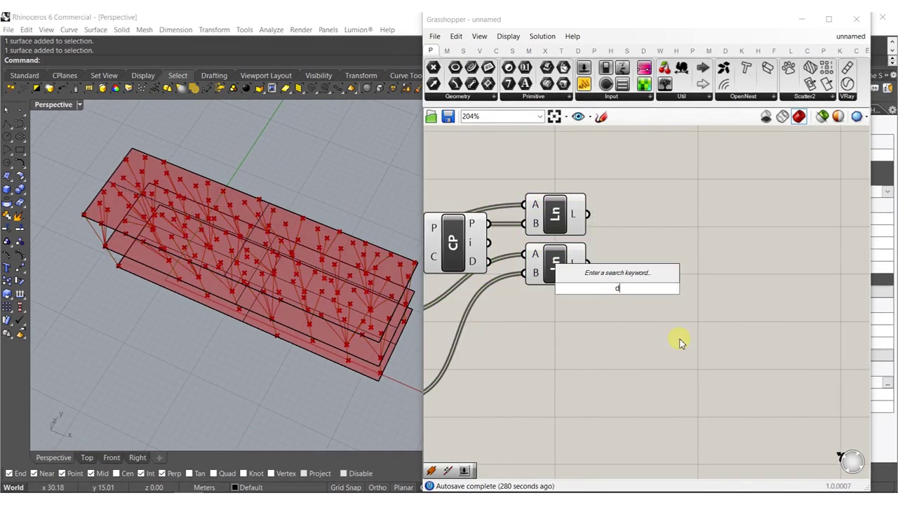
text(ivide)
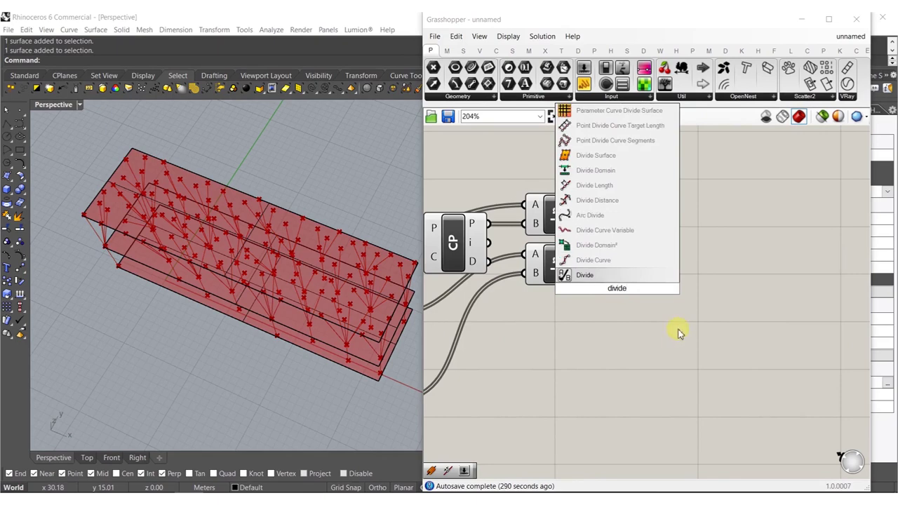
click(609, 259)
drag(595, 274, 588, 213)
drag(613, 299, 697, 240)
shift+drag(669, 214, 588, 264)
right_drag(337, 350, 309, 257)
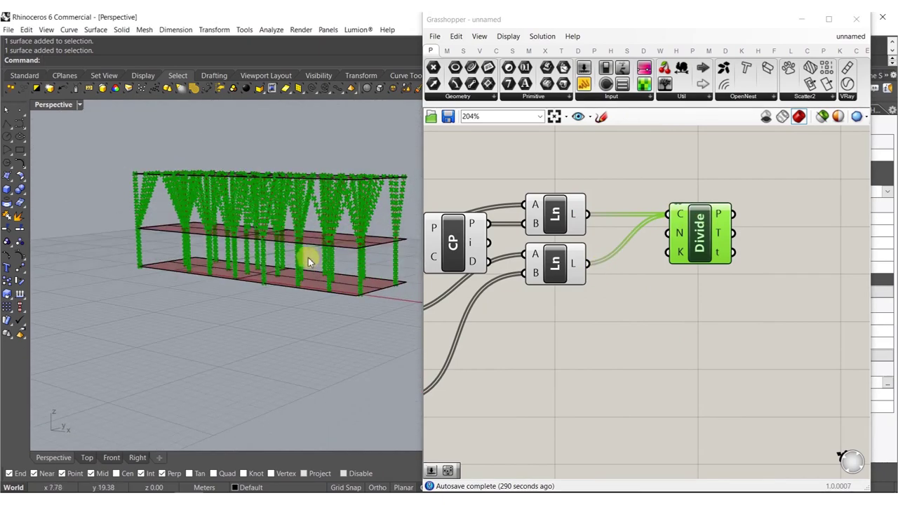
- Add a number slider set to 25 as the Divide Curve segment count and arrange both components in line
click(650, 340)
double_click(651, 340)
text(25)
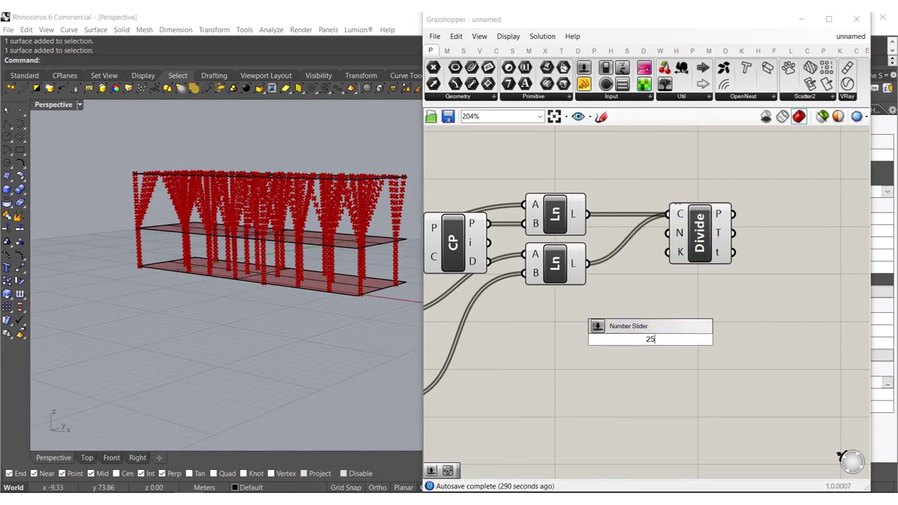
key(Return)
drag(674, 240, 730, 339)
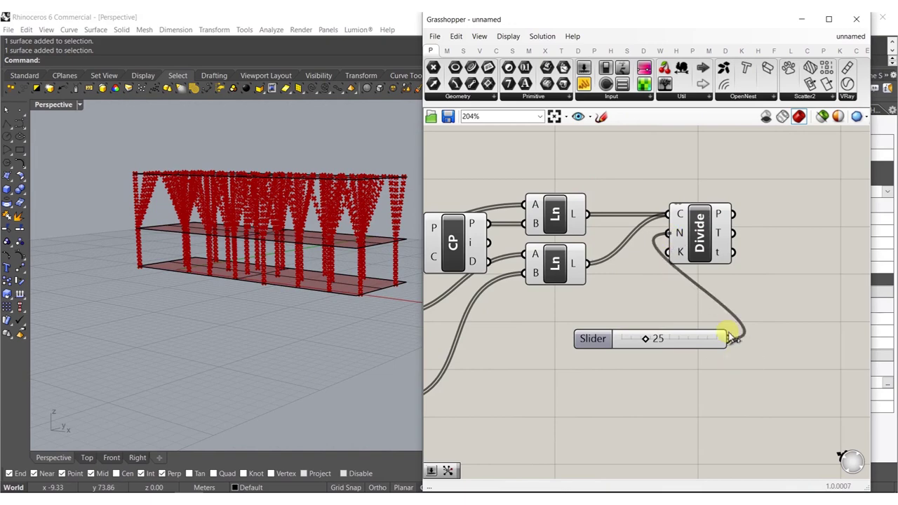
drag(706, 223, 860, 220)
drag(702, 344, 786, 236)
- Add a Build IsoSurface component from the Isosurface tools, leaving space between it and the Divide Curve component
right_drag(791, 293, 564, 344)
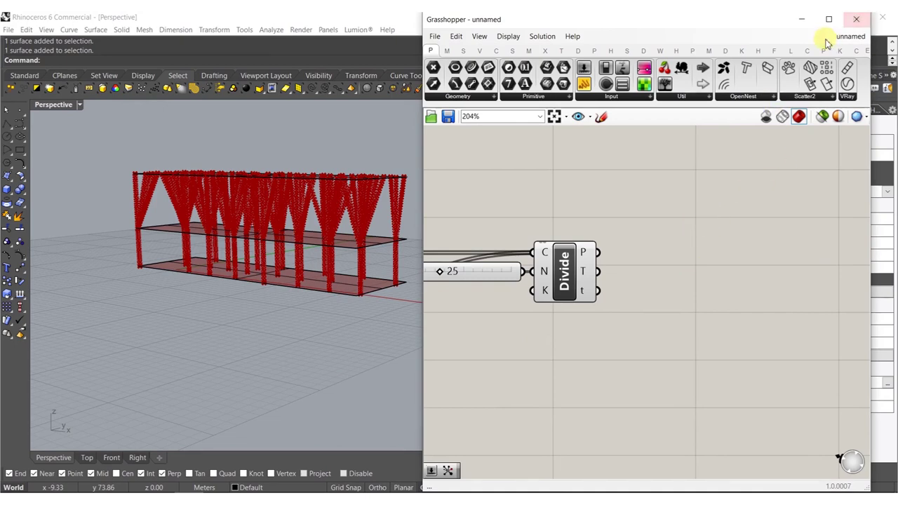
mouse_move(809, 53)
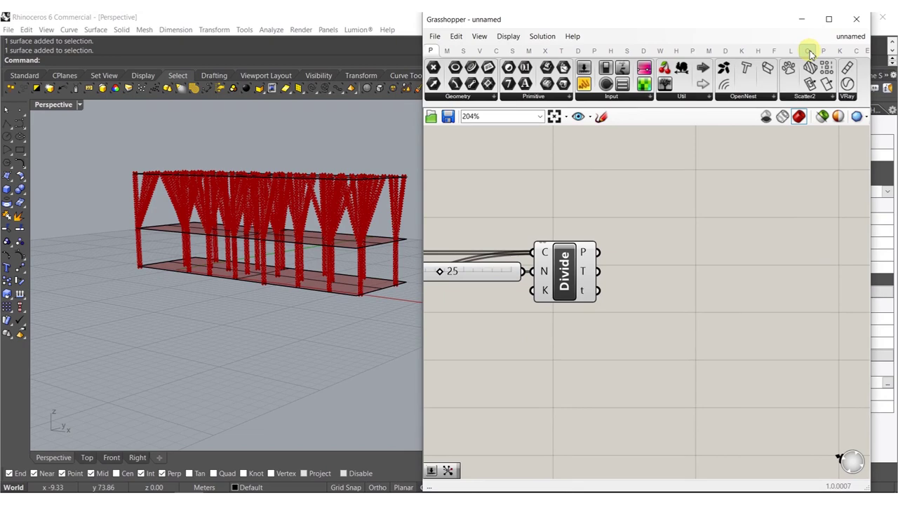
click(809, 53)
click(480, 98)
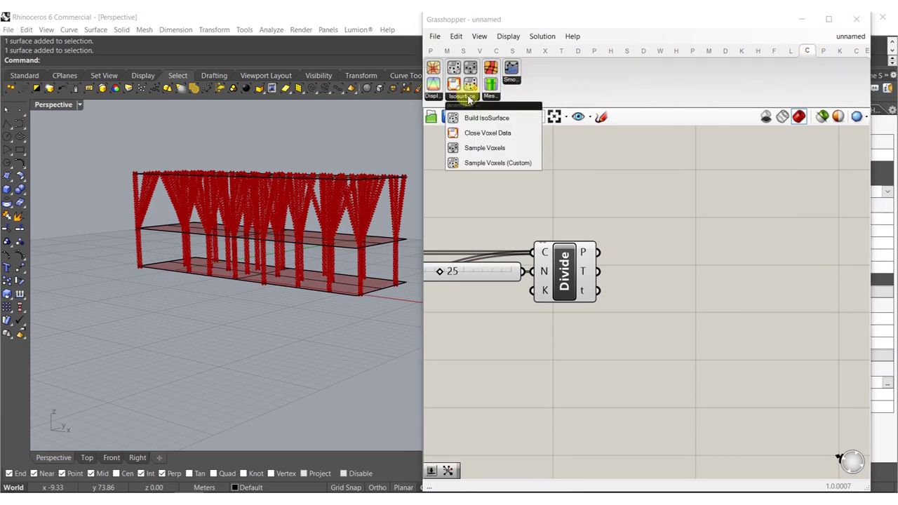
drag(467, 117, 806, 275)
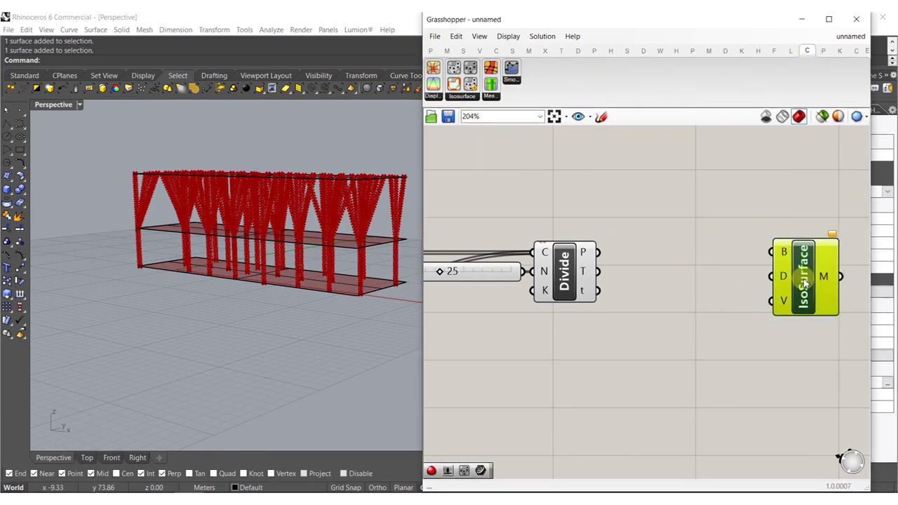
- Add a Sample Voxels component with the Divide Curve points as its P input, and flatten that input
click(465, 98)
drag(473, 146, 700, 290)
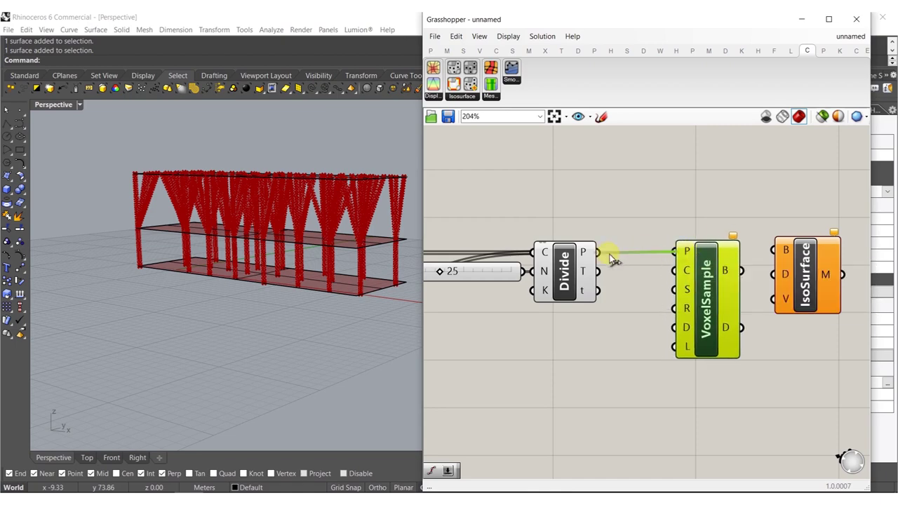
right_click(686, 251)
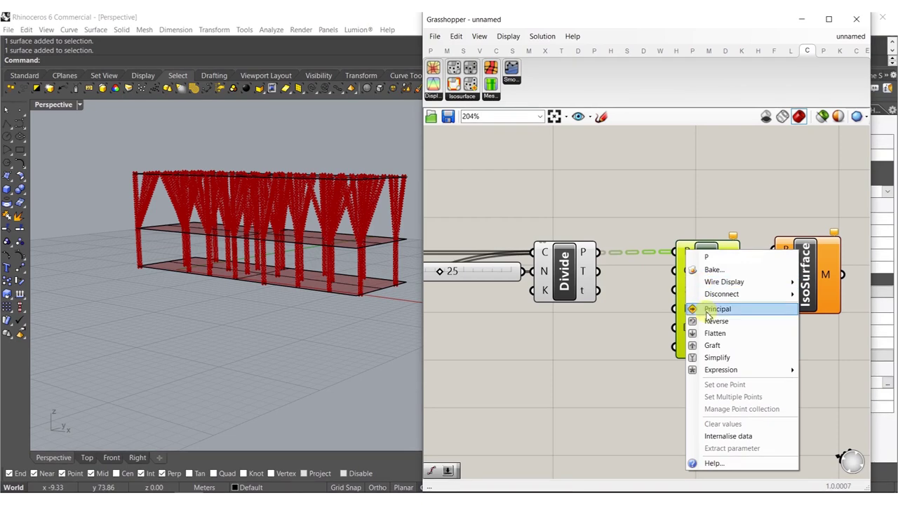
click(712, 336)
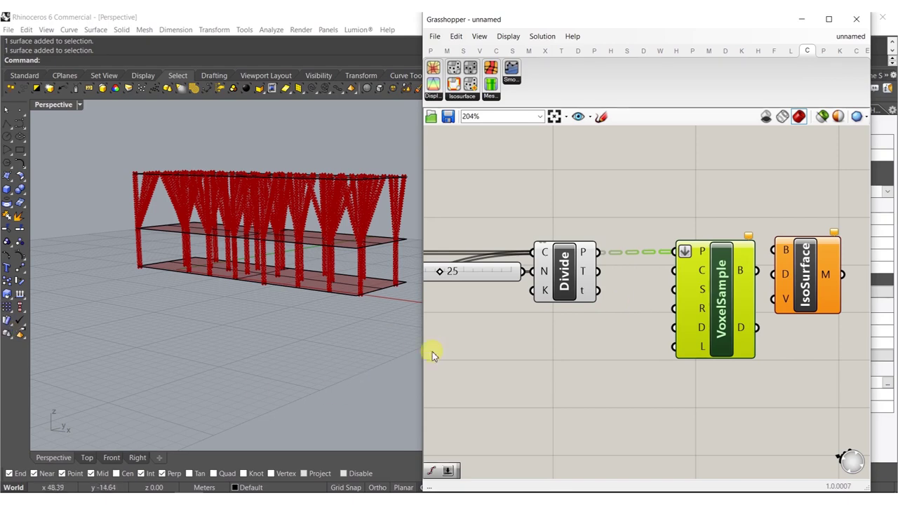
- Add a number slider set to 0.25 and connect it to the Charges input of Sample Voxels
double_click(597, 367)
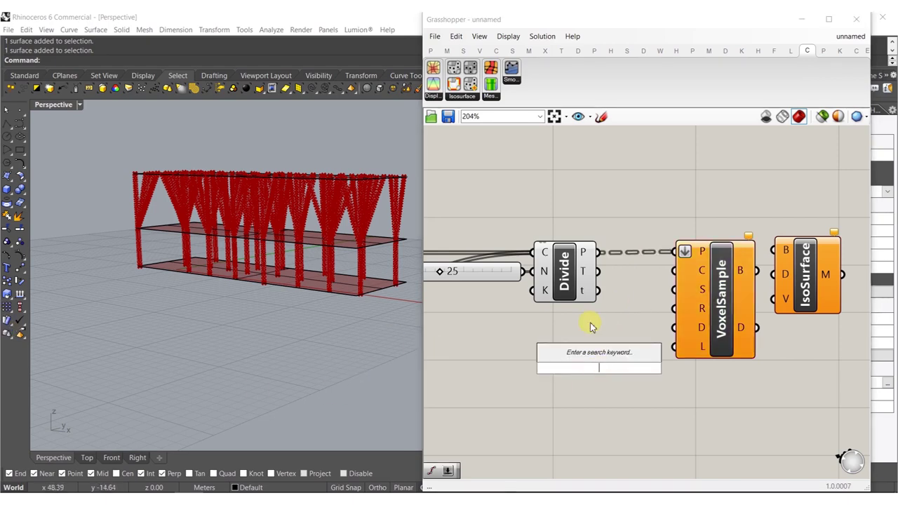
text(2)
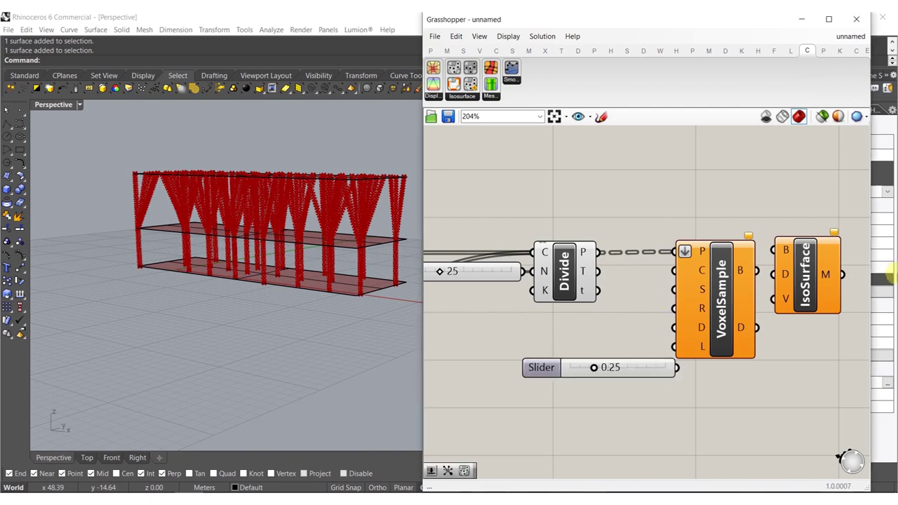
drag(633, 377, 618, 345)
drag(675, 271, 642, 347)
- Add a number slider set to 1.2 and connect it to the Voxel Size input of Sample Voxels
double_click(576, 408)
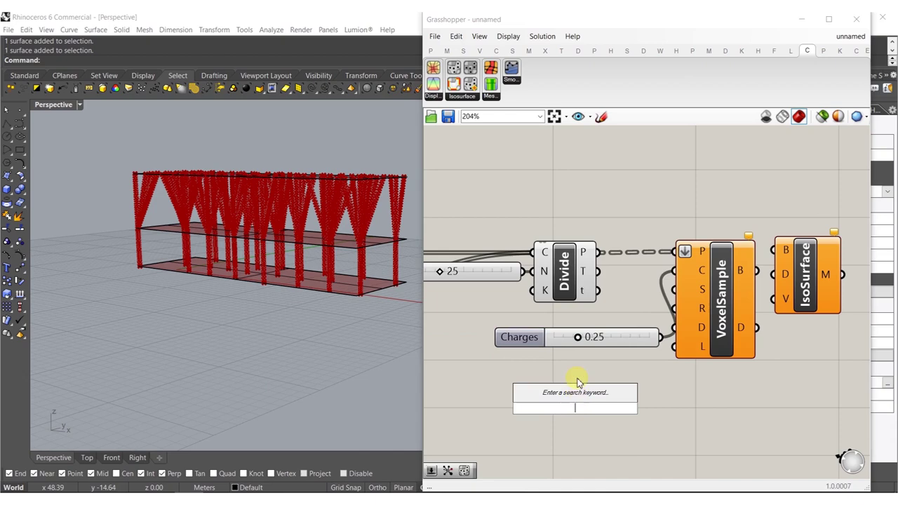
text(1.2)
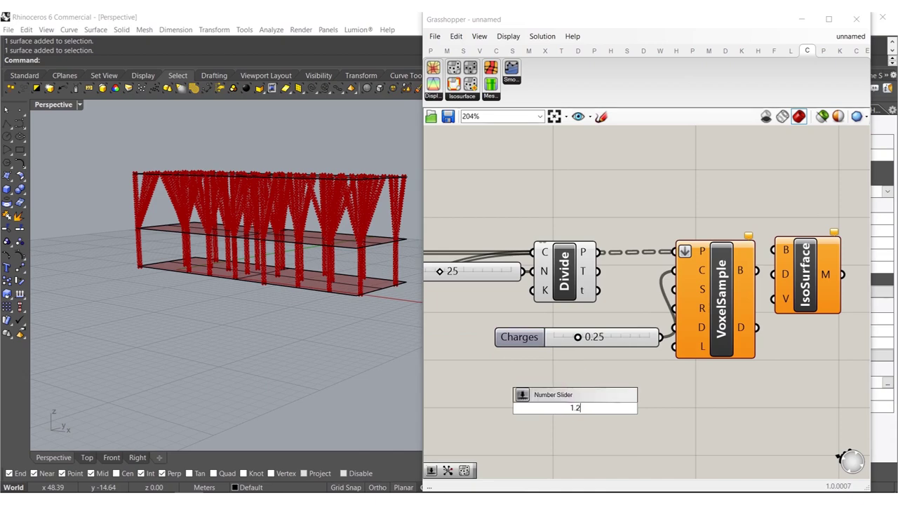
key(Return)
drag(594, 413, 582, 371)
drag(706, 293, 661, 365)
click(621, 419)
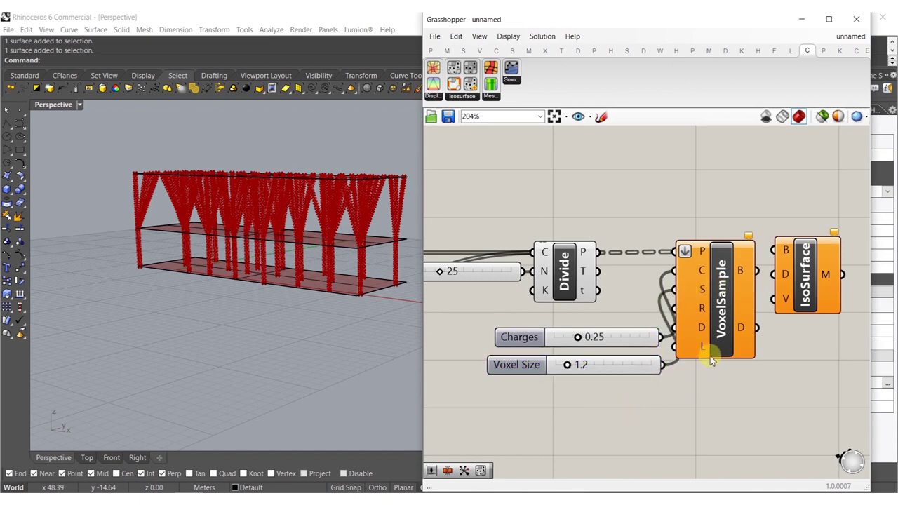
- Add a number slider set to 2.5 and connect it to the Effective Range input of Sample Voxels
click(699, 315)
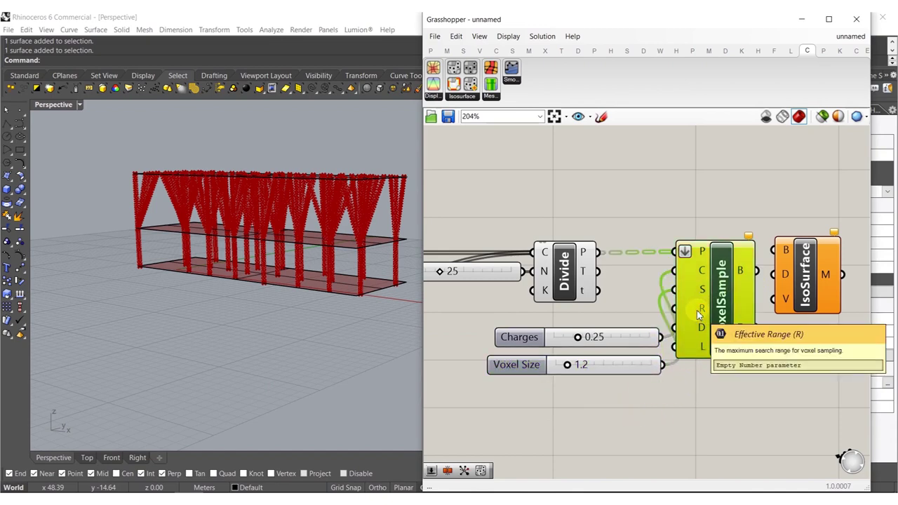
double_click(610, 401)
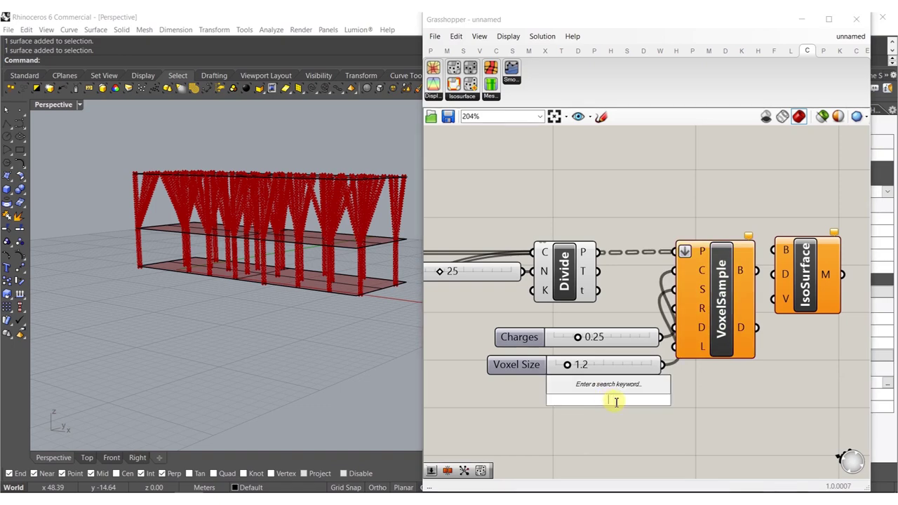
text(2.5)
key(Return)
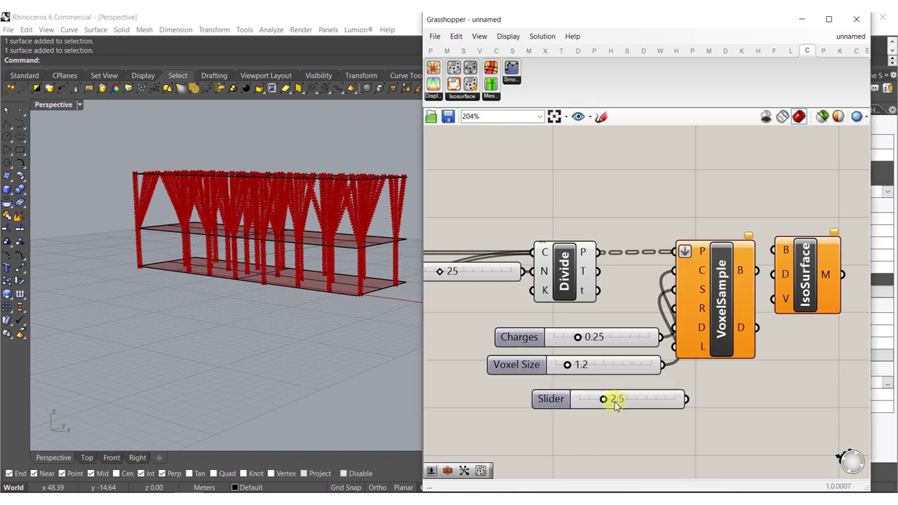
drag(576, 405, 530, 393)
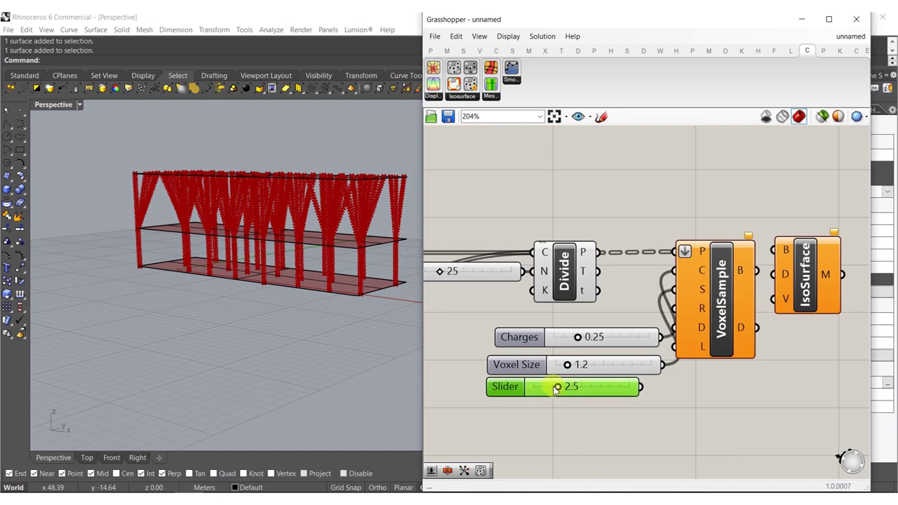
drag(640, 386, 675, 309)
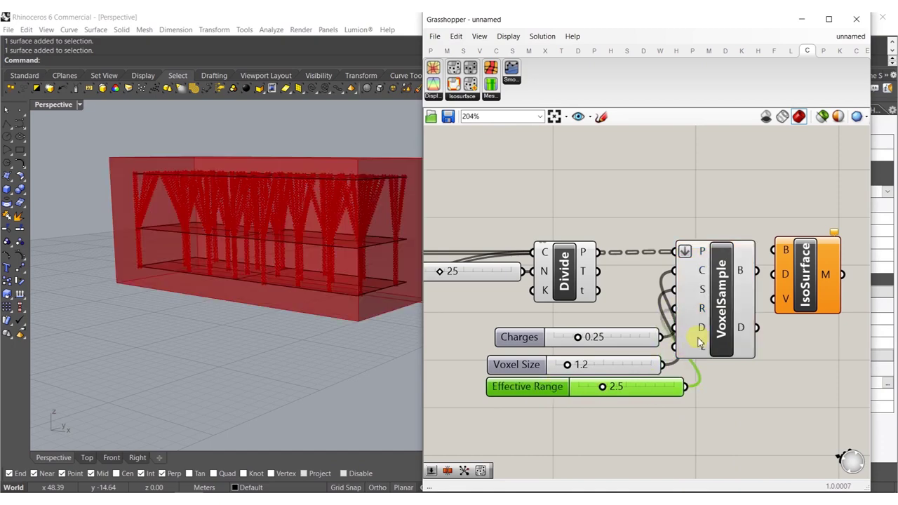
- Connect the B and D outputs of Sample Voxels to the matching inputs of Build IsoSurface
click(715, 321)
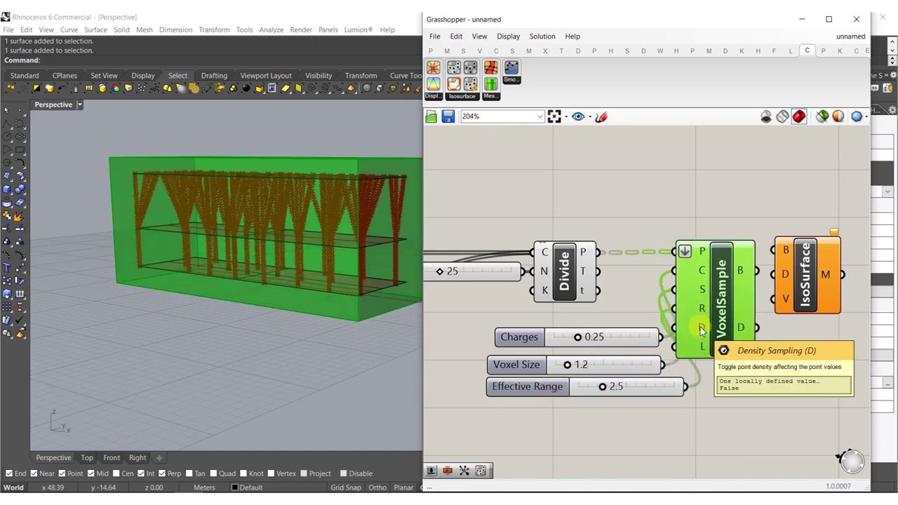
double_click(615, 426)
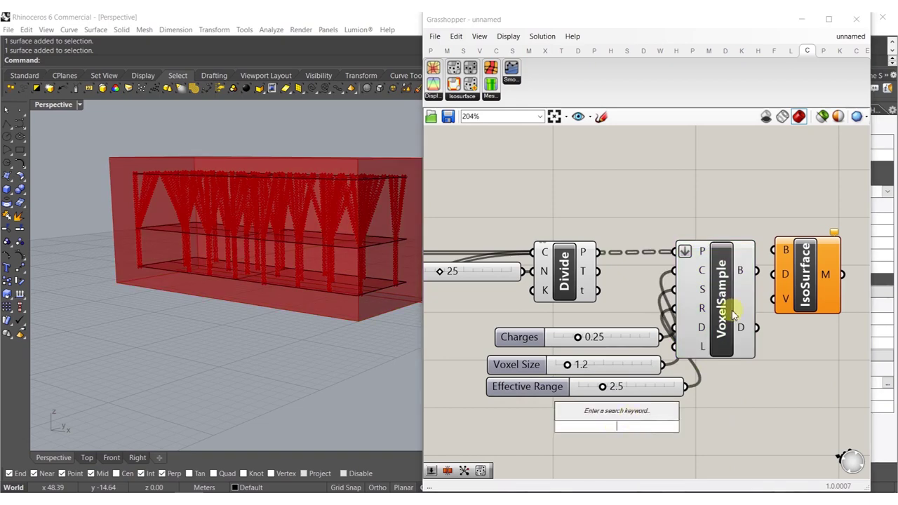
drag(778, 253, 791, 377)
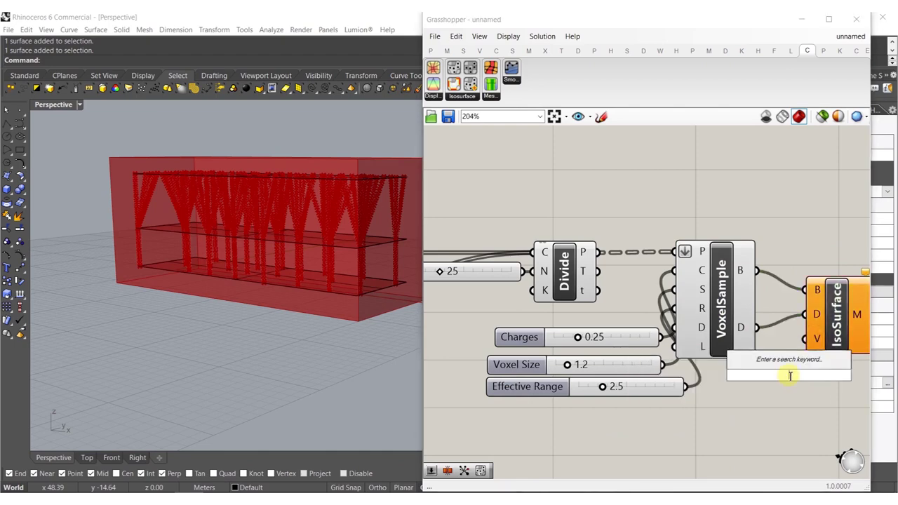
- Add a number slider set to 0.25 and connect it to the Sample Value input of Build IsoSurface
text(0.25)
key(Return)
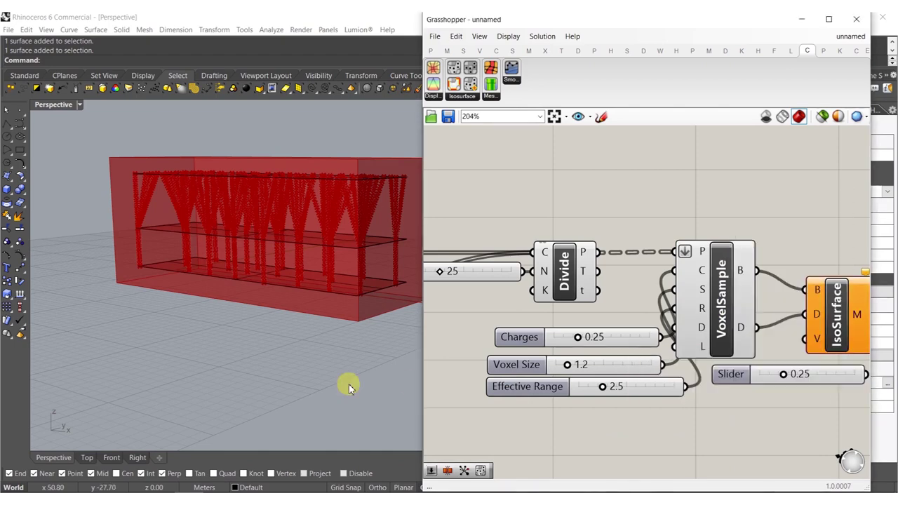
drag(740, 379, 653, 420)
click(747, 390)
drag(807, 342, 779, 415)
- Place the Sample Value slider beneath the Effective Range slider, and align and evenly space the four parameter sliders
right_drag(655, 375, 629, 350)
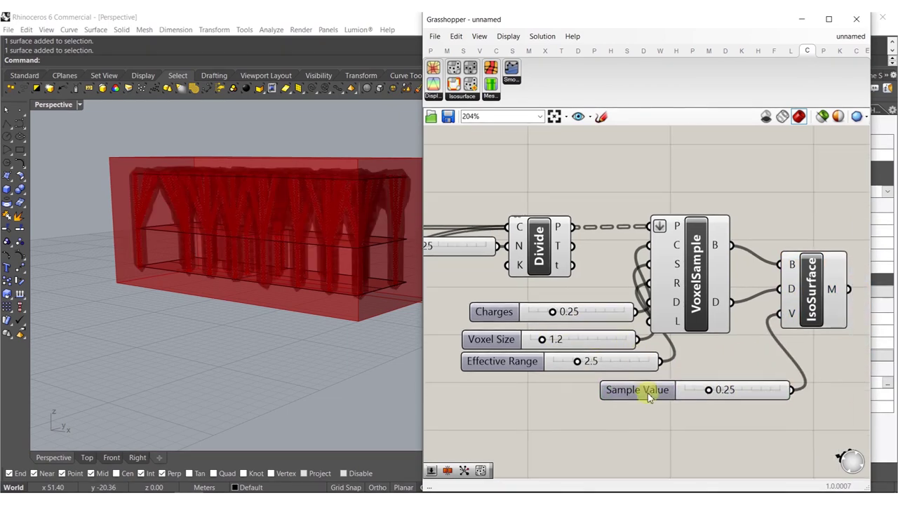
drag(649, 397, 510, 391)
drag(563, 414, 511, 311)
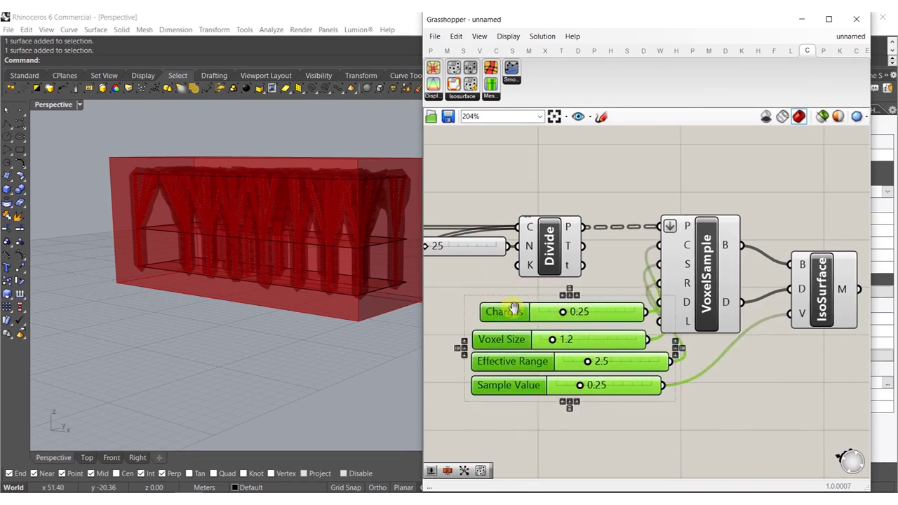
right_drag(546, 300, 582, 293)
click(590, 291)
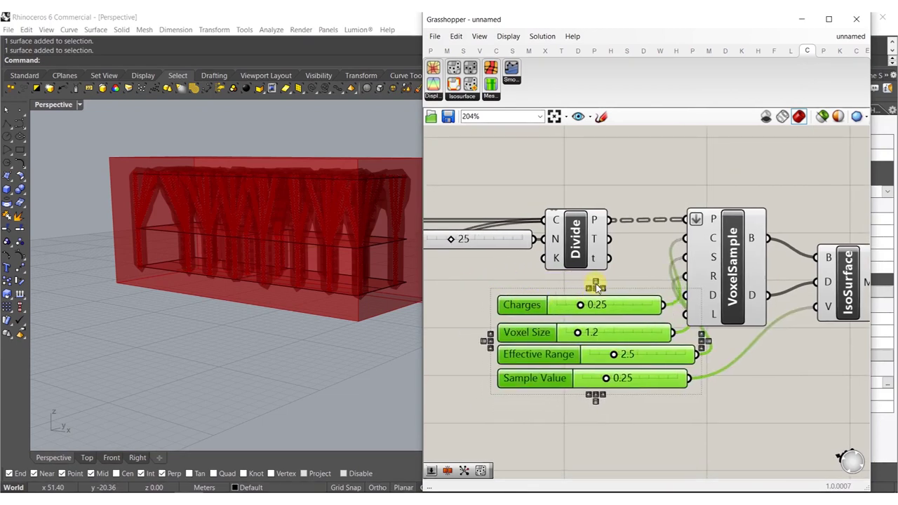
click(596, 287)
click(498, 280)
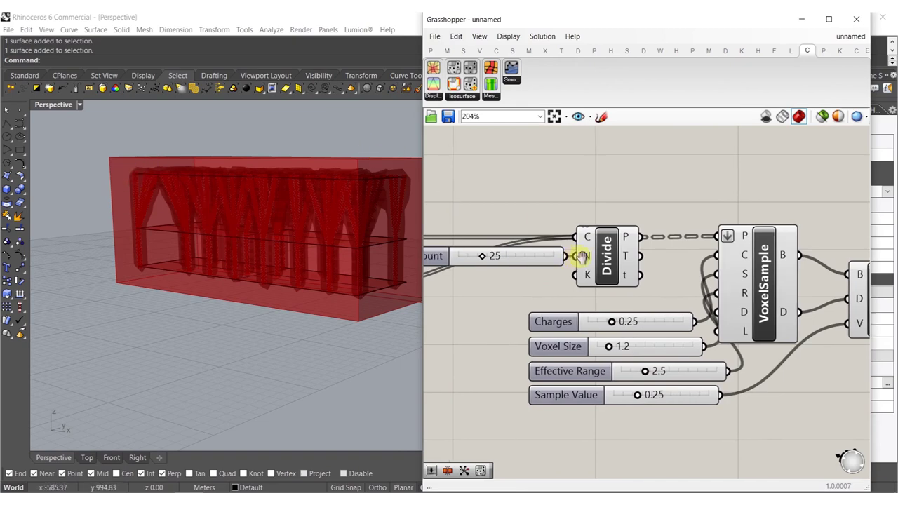
- Turn off the preview of all components upstream of Build IsoSurface so only the isosurface mesh displays
scroll(580, 255, down, 4)
drag(707, 223, 437, 369)
middle_click(504, 294)
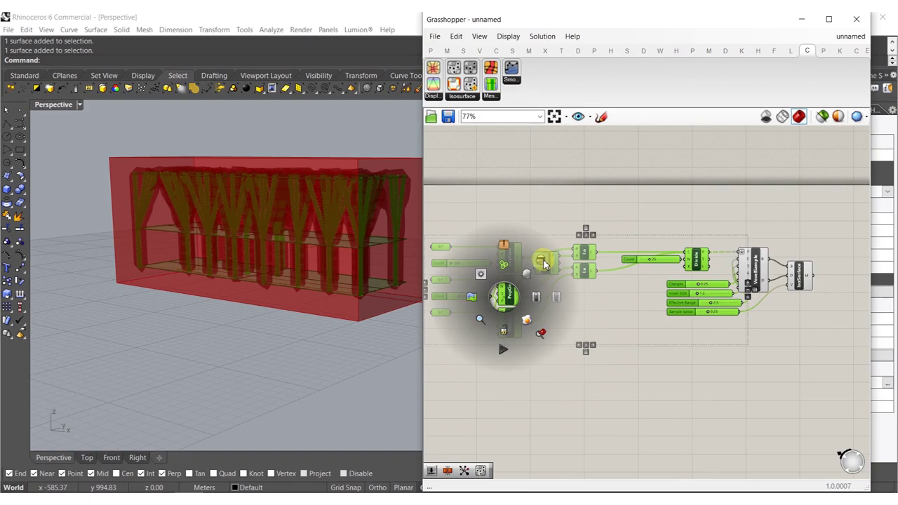
click(541, 259)
click(607, 191)
right_drag(760, 355, 674, 384)
drag(674, 386, 556, 177)
middle_click(672, 289)
click(714, 244)
right_drag(241, 231, 271, 281)
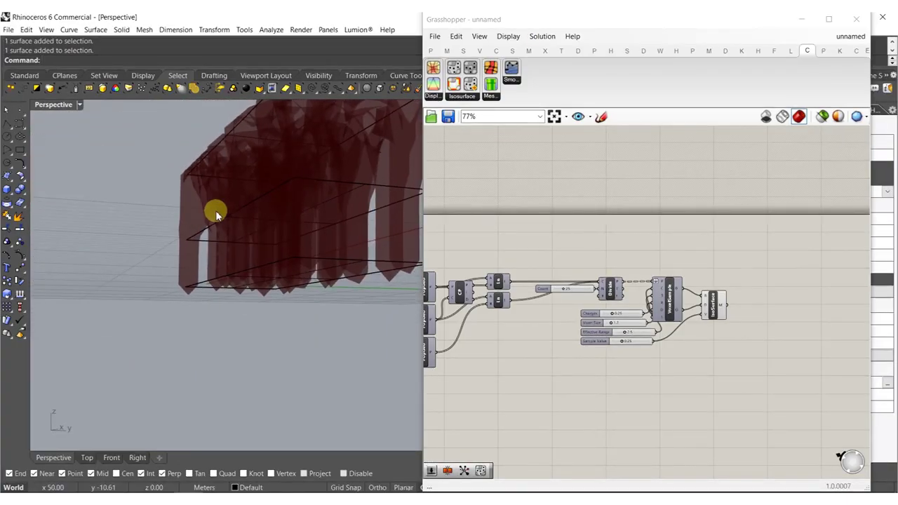
right_drag(214, 210, 277, 200)
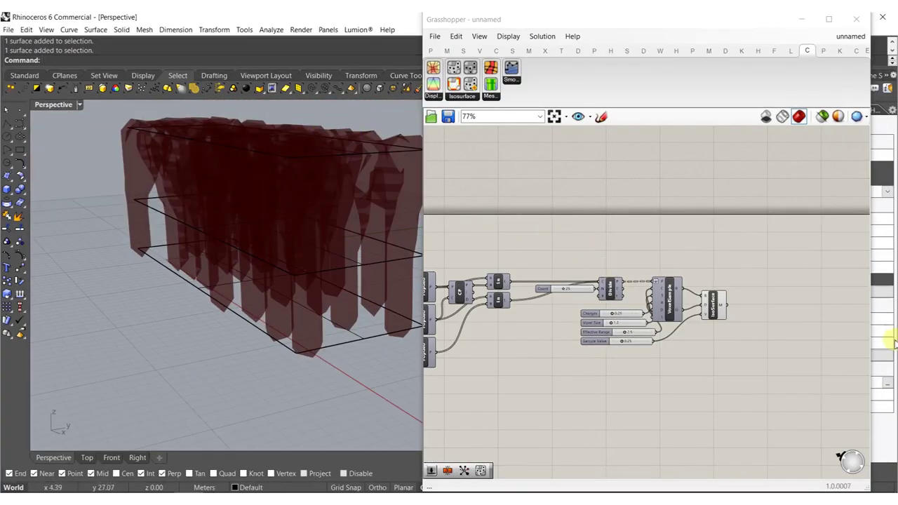
- Add a Smooth Mesh component after Build IsoSurface and connect the isosurface mesh to its Mesh input
right_drag(753, 336, 715, 332)
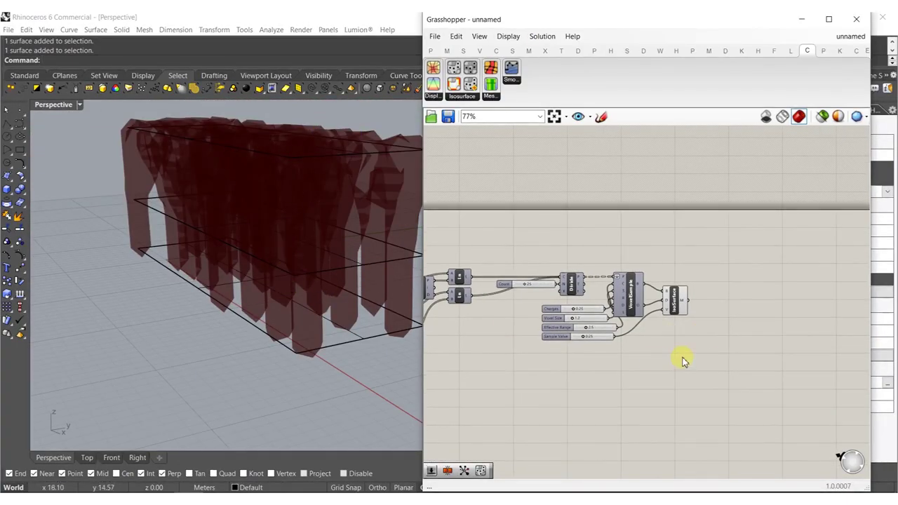
scroll(684, 361, up, 3)
click(618, 284)
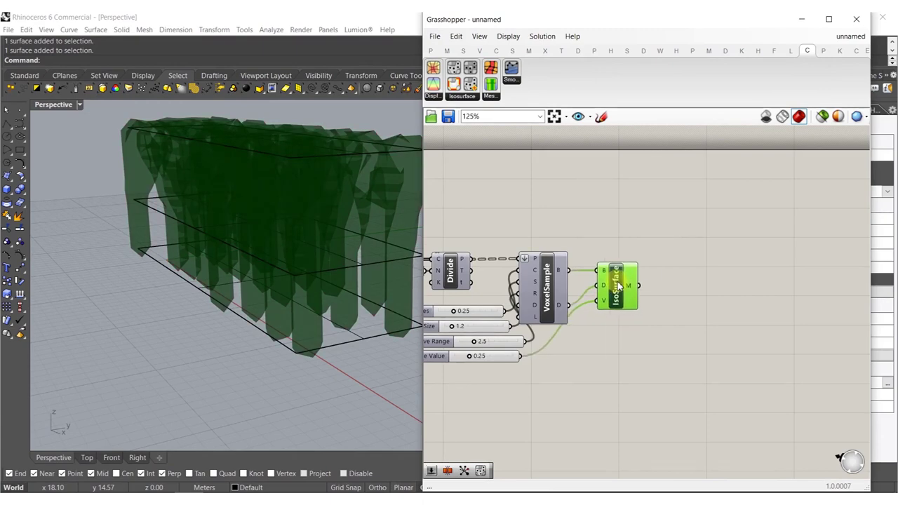
double_click(639, 341)
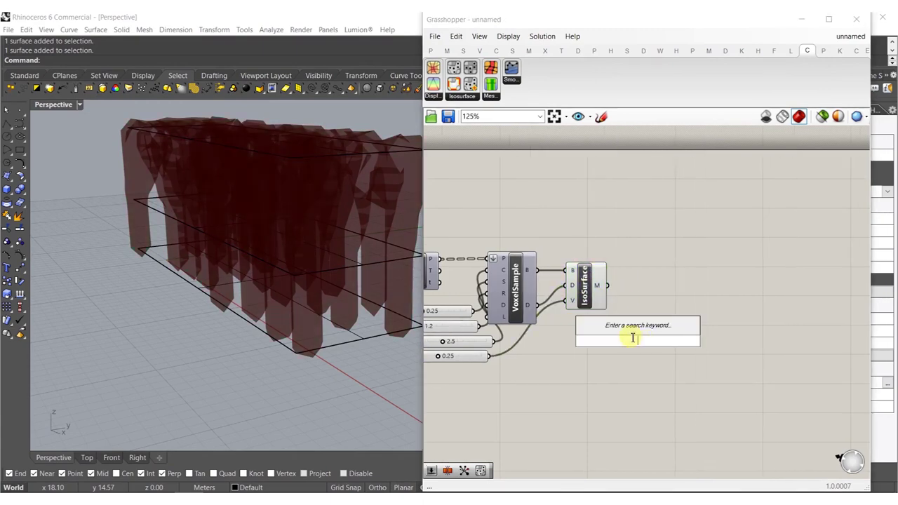
text(smooth)
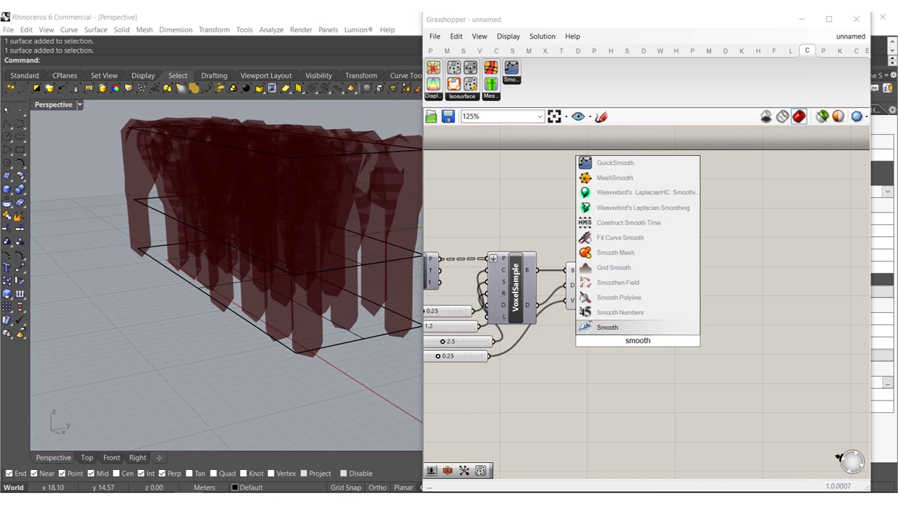
click(618, 252)
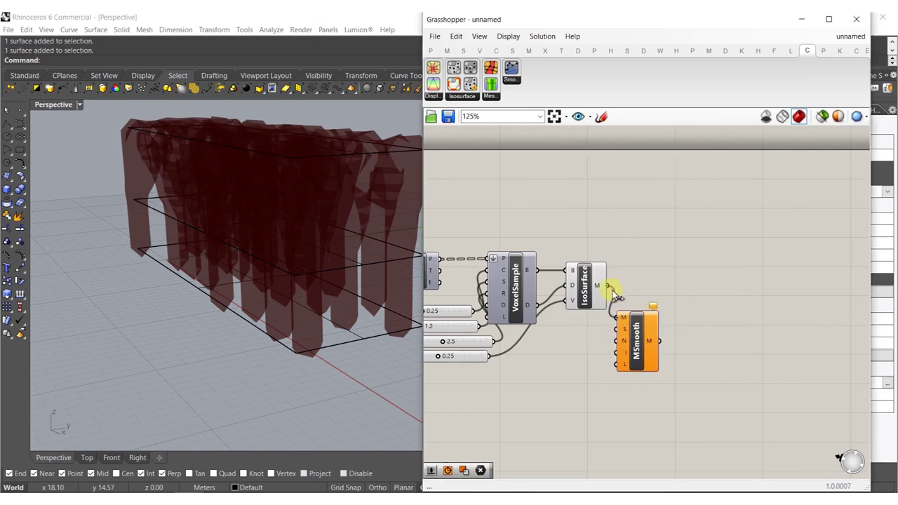
drag(614, 295, 616, 318)
drag(640, 345, 741, 308)
- Add a number slider set to 1.000 and connect it to the Strength input of Smooth Mesh
double_click(669, 325)
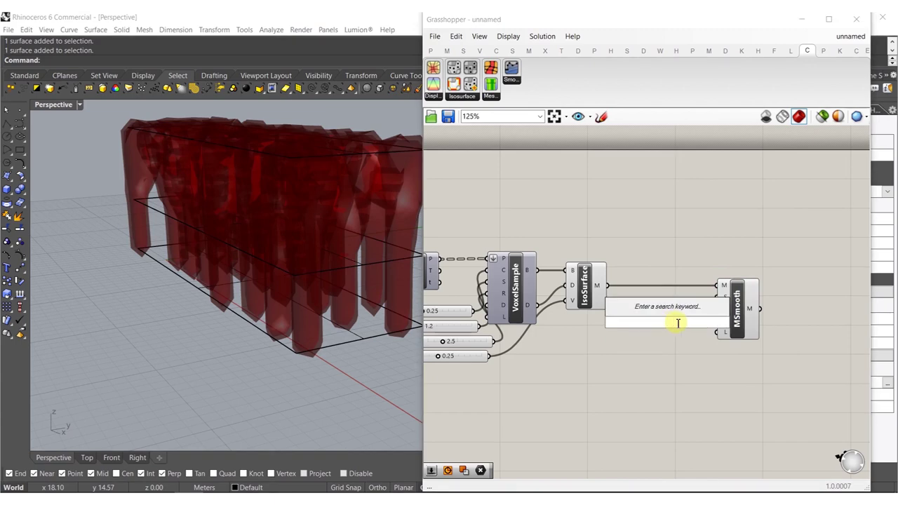
text(1)
key(Return)
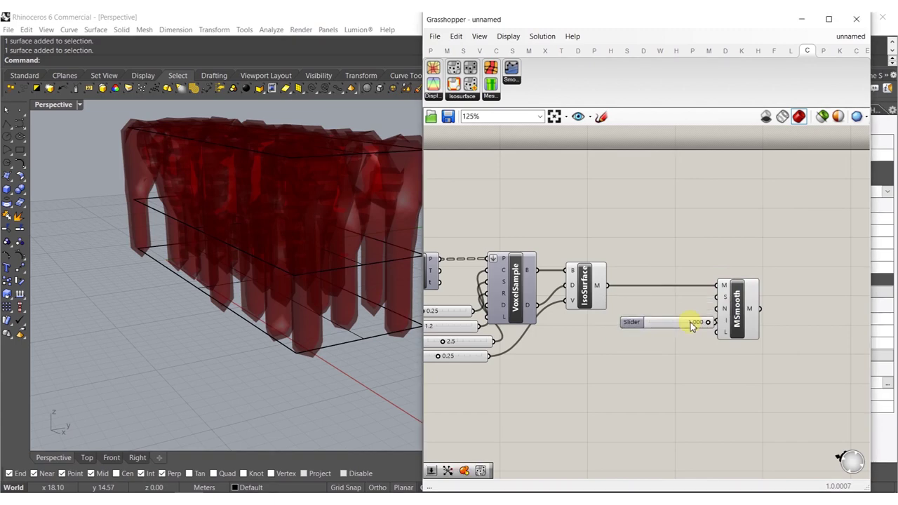
drag(686, 324, 673, 300)
- Add a number slider set to 3 and connect it to the Iterations input of Smooth Mesh
click(660, 333)
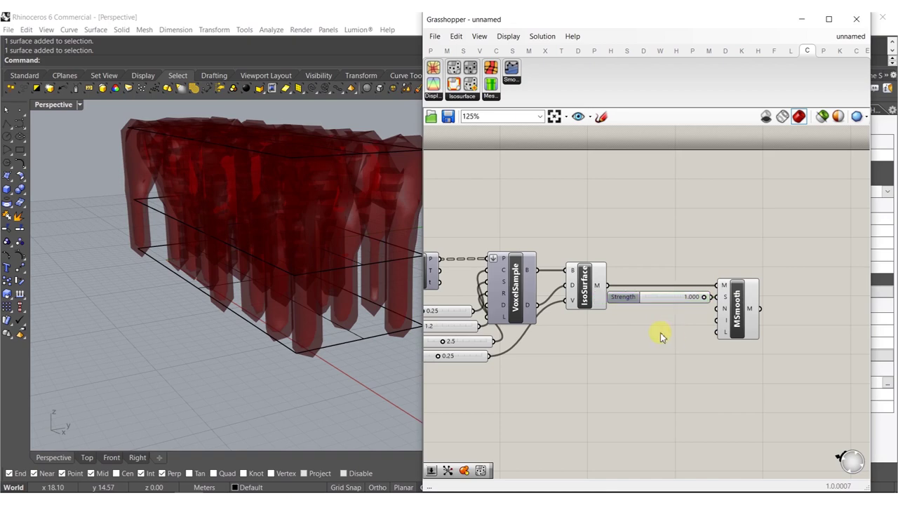
double_click(660, 333)
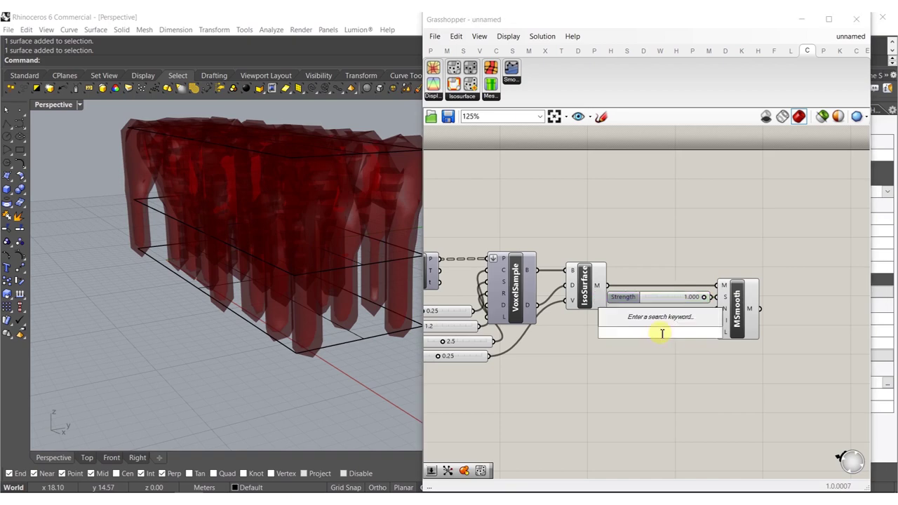
text(3)
key(Return)
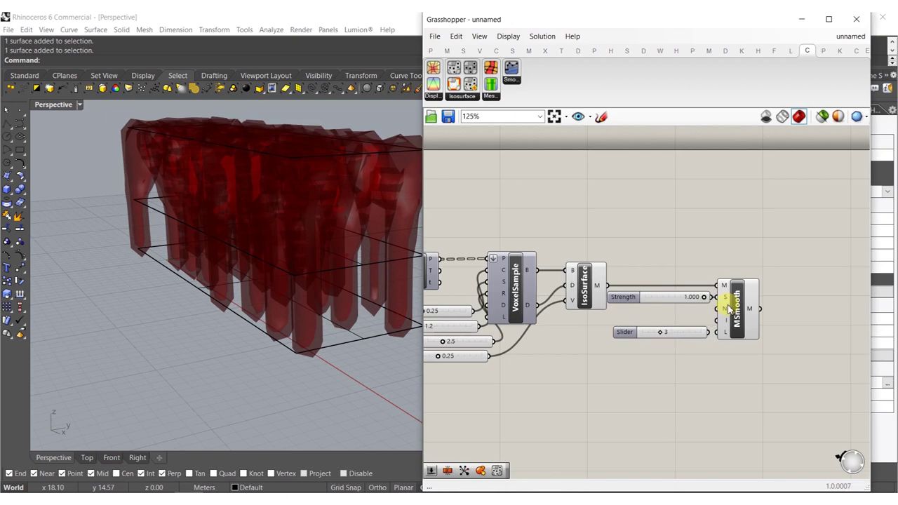
drag(727, 327, 726, 325)
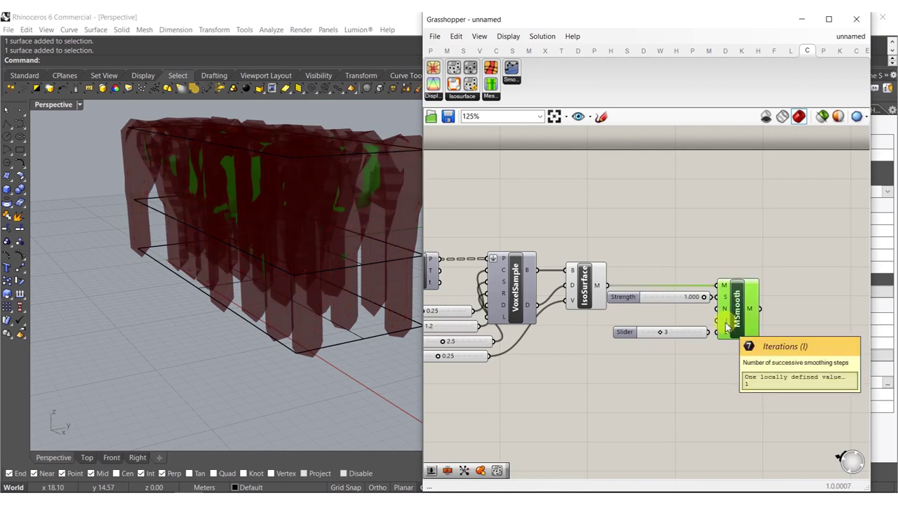
drag(685, 335, 679, 318)
- Turn off the preview of the VoxelSample and IsoSurface components so only the smoothed mesh displays
drag(717, 366, 504, 178)
middle_click(586, 286)
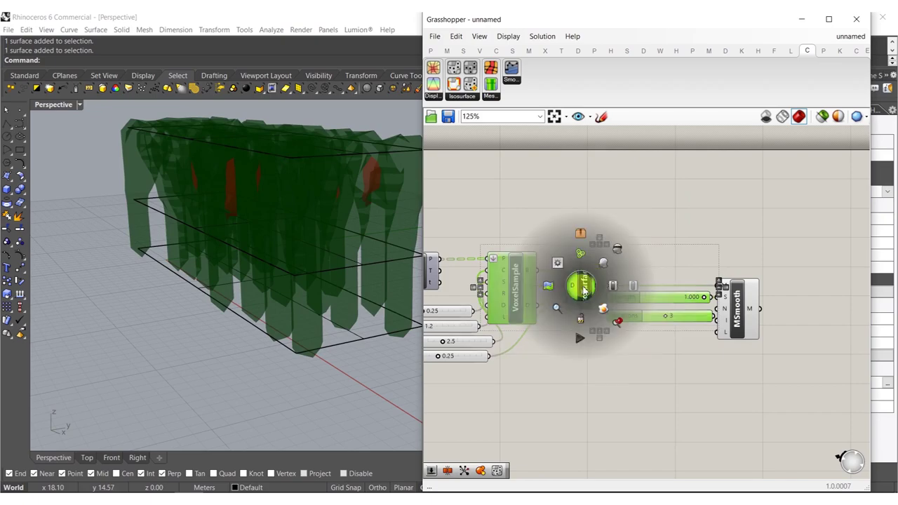
click(621, 246)
right_drag(300, 286, 320, 325)
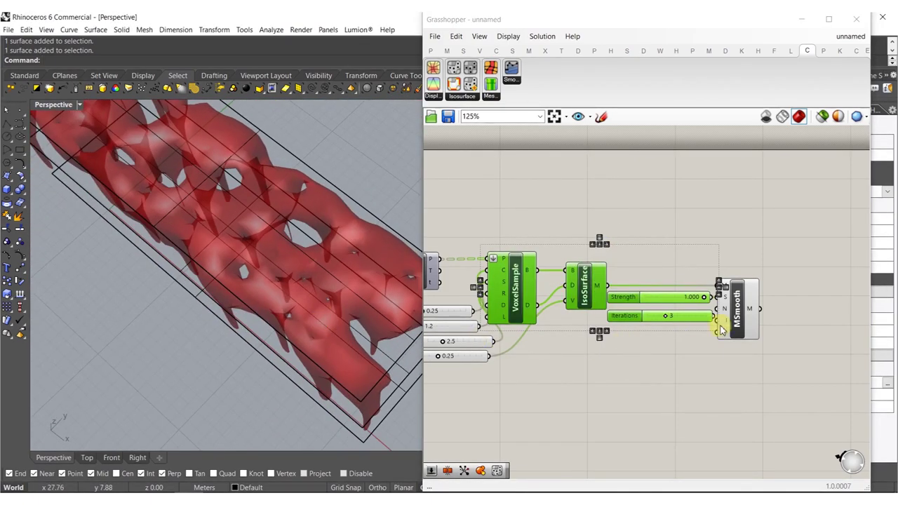
right_drag(739, 226, 686, 217)
click(687, 217)
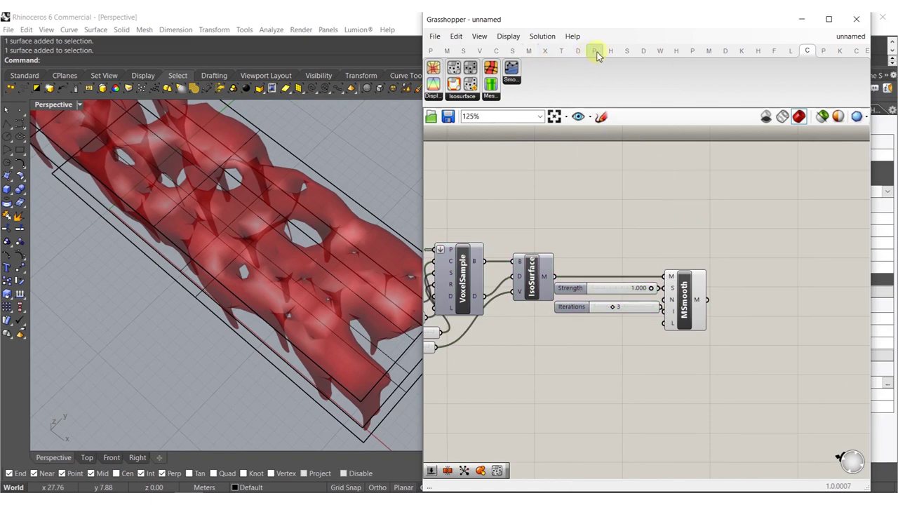
- Feed the Smooth Mesh output into a Weaverbird Catmull-Clark subdivision component and turn off the Smooth Mesh preview
click(659, 52)
drag(775, 336, 765, 321)
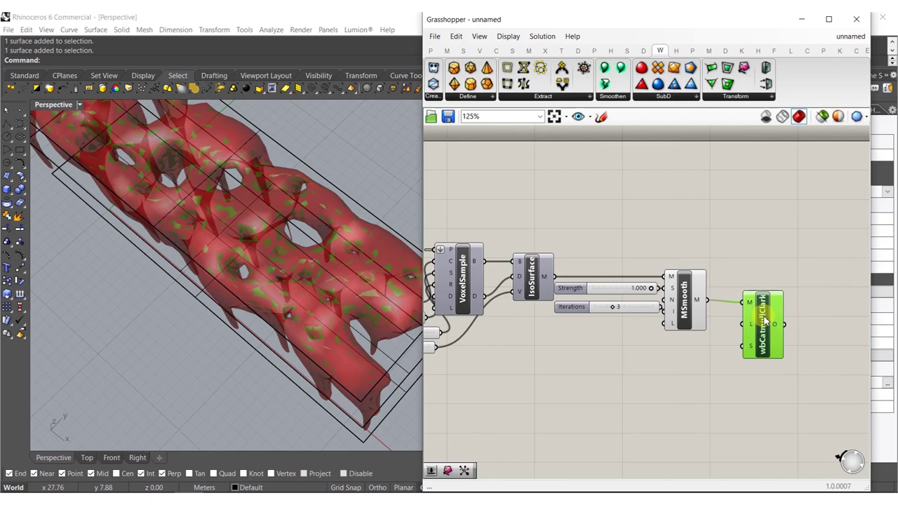
drag(710, 359, 553, 246)
middle_click(682, 288)
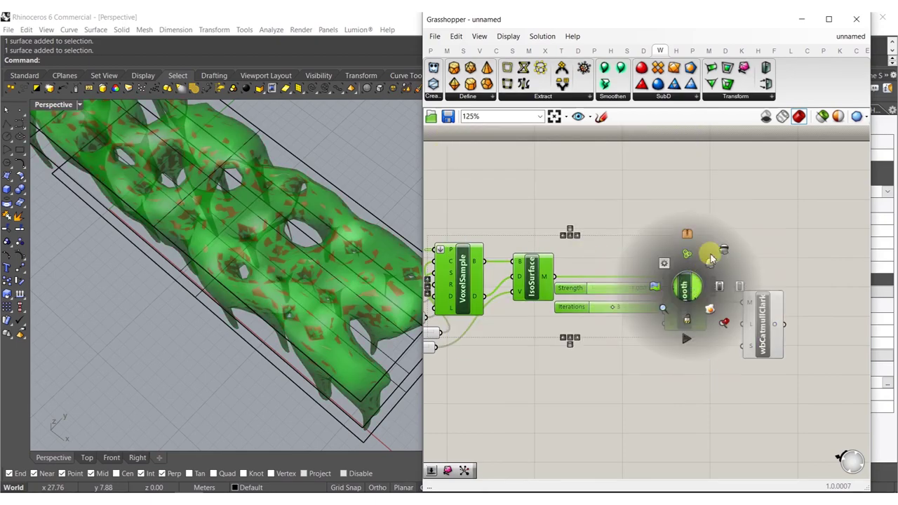
click(726, 251)
click(622, 354)
- Set the Smooth Mesh Strength slider to 0.276 and the Iterations slider to 5
right_drag(621, 354, 609, 353)
scroll(636, 290, up, 4)
right_drag(181, 313, 244, 263)
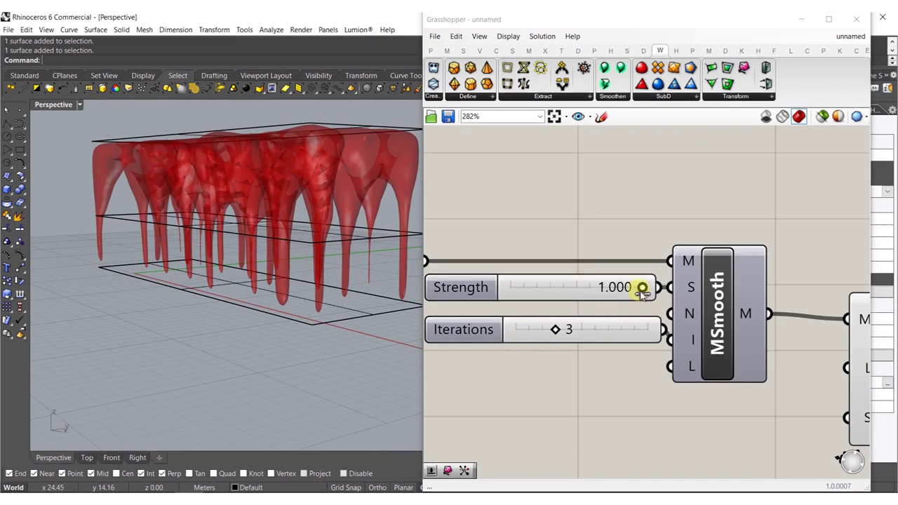
drag(643, 288, 547, 290)
mouse_move(561, 332)
mouse_down()
mouse_move(576, 332)
mouse_move(545, 332)
mouse_move(643, 332)
mouse_move(576, 326)
mouse_up()
right_drag(474, 363, 605, 347)
scroll(605, 348, down, 4)
- Check the model units and tolerances in the Rhino document properties
click(333, 394)
text(units)
key(Return)
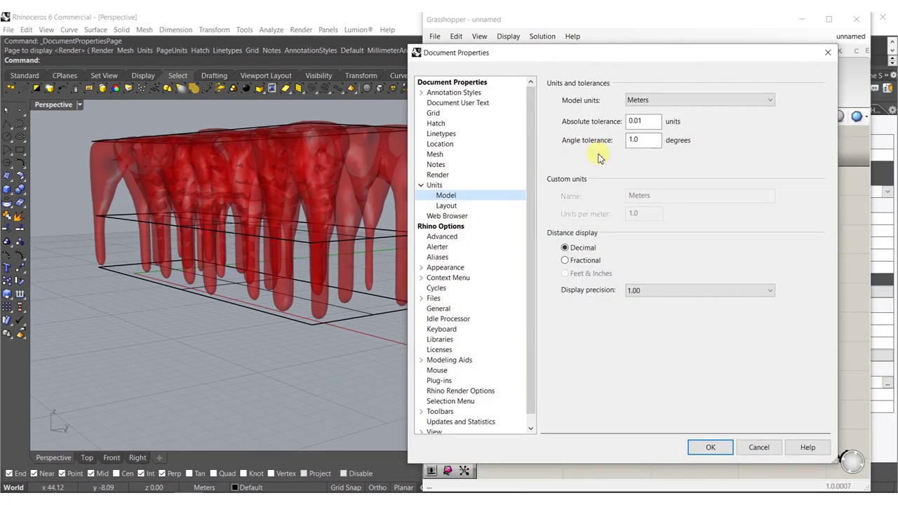
click(729, 457)
- Scale the three surfaces from a bottom corner so that the long bottom edge measures 200'
scroll(407, 372, down, 5)
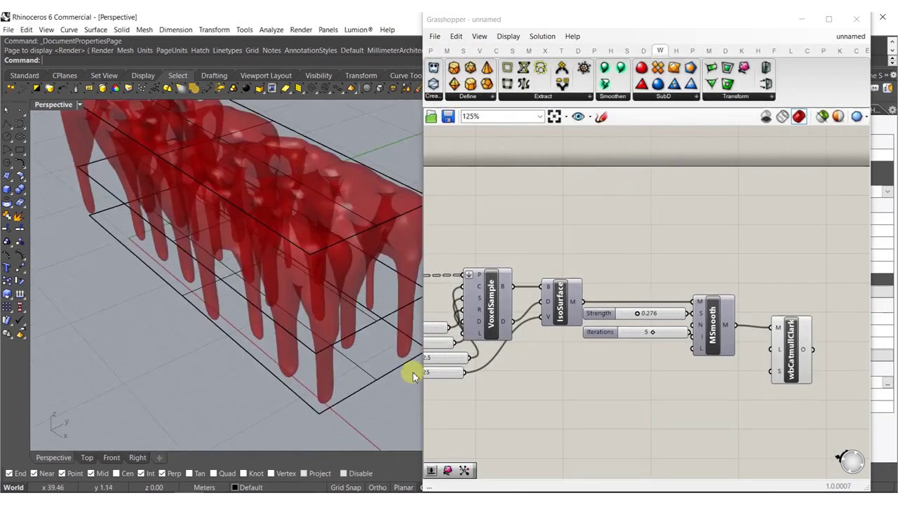
drag(356, 391, 193, 251)
text(scale)
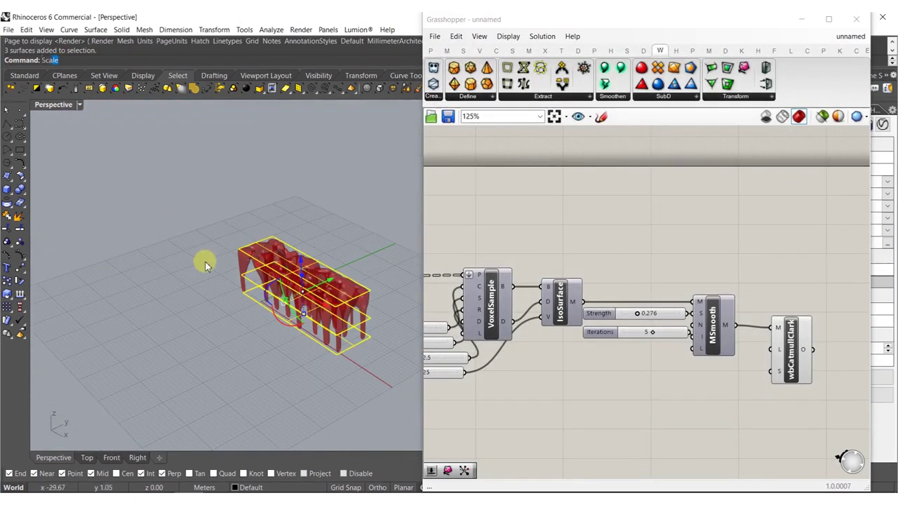
key(Return)
click(243, 290)
click(333, 360)
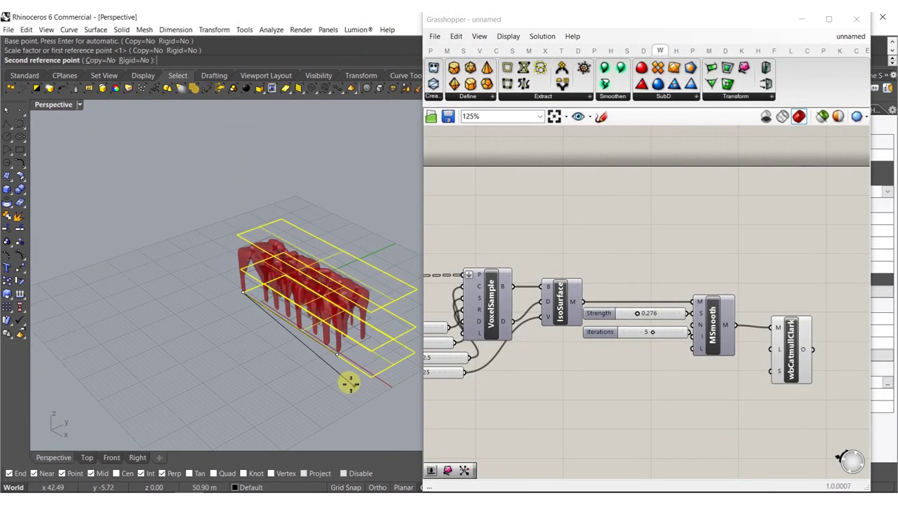
text(200')
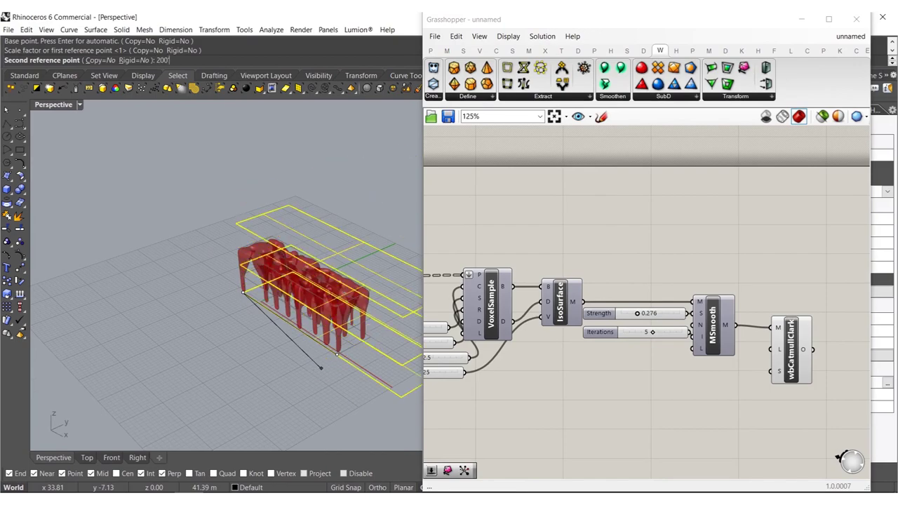
key(Return)
shift+right_drag(243, 322, 260, 271)
scroll(258, 320, up, 6)
key(Escape)
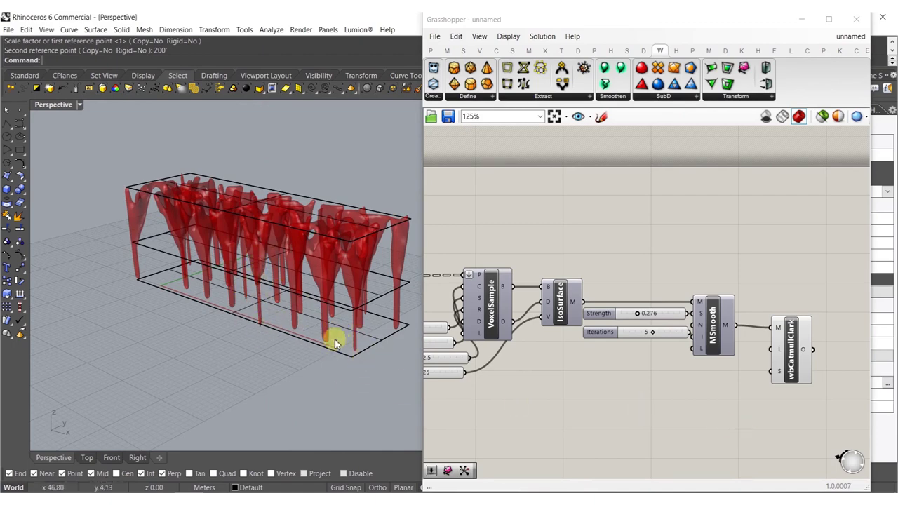
- Add a Circle component and connect the points of the lowest Populate Geometry component to its Plane input
scroll(593, 361, down, 4)
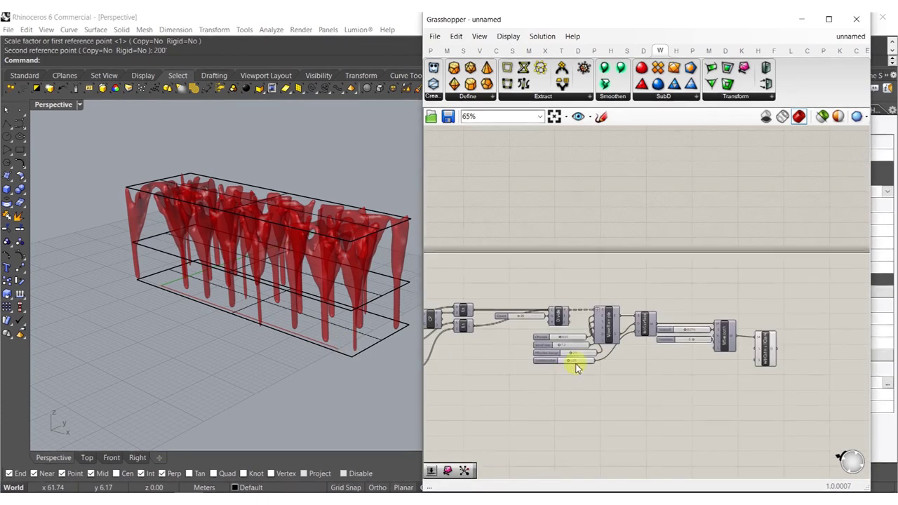
scroll(550, 385, up, 5)
click(528, 370)
double_click(569, 369)
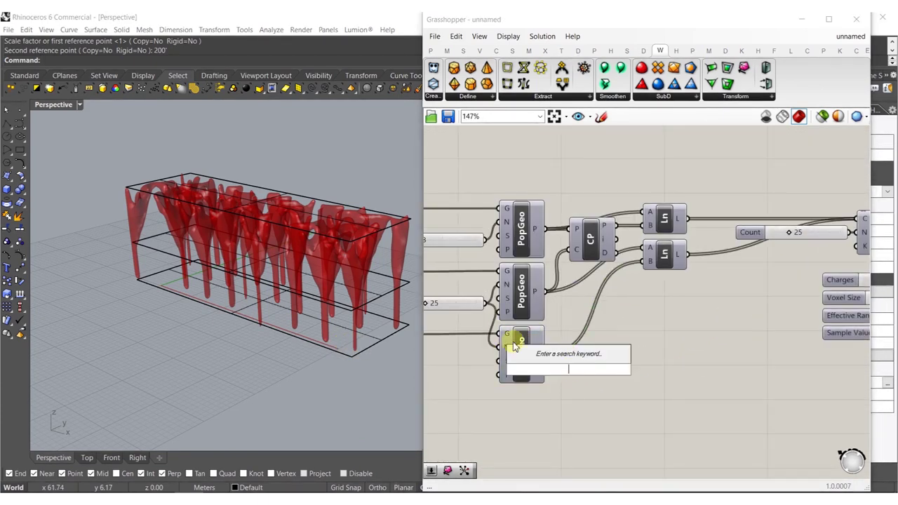
text(circle)
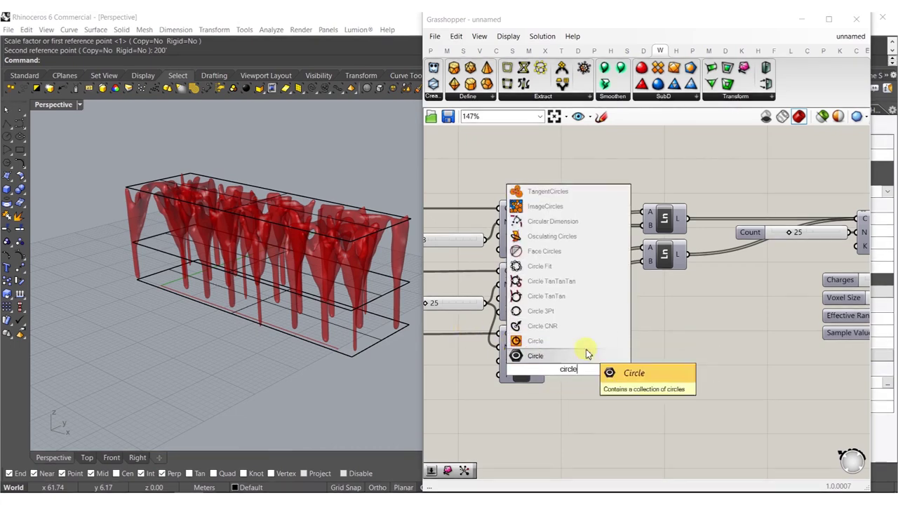
click(538, 342)
drag(550, 361, 605, 368)
- Add a number slider with a value of 5.0 and connect it to the Circle component's Radius input
double_click(562, 402)
double_click(562, 403)
text(5)
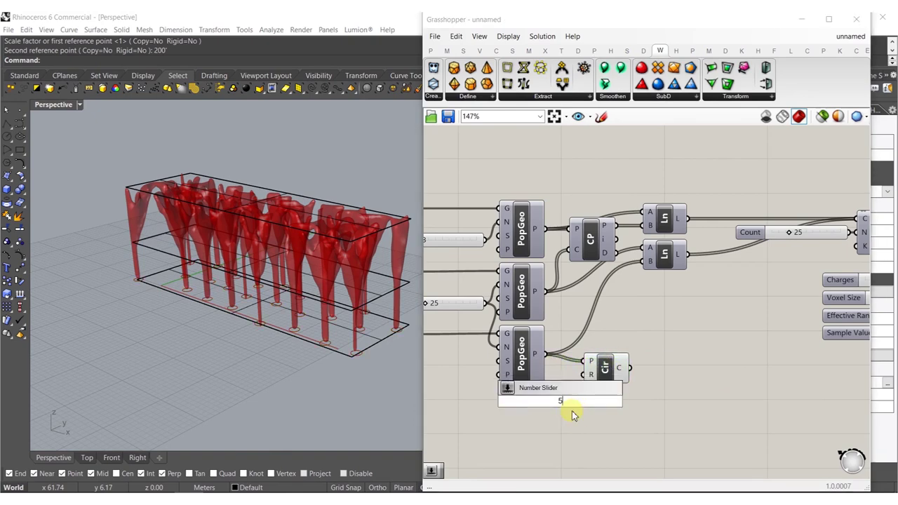
key(Return)
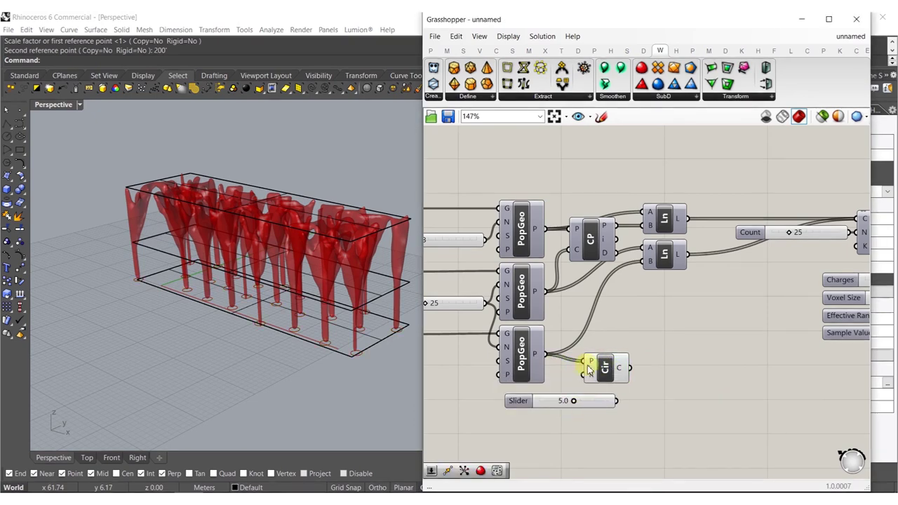
drag(622, 405, 615, 403)
- Line up the Radius slider with the Surface parameters and Count sliders of the Populate Geometry components
right_drag(569, 401, 625, 412)
click(566, 403)
drag(569, 422, 489, 194)
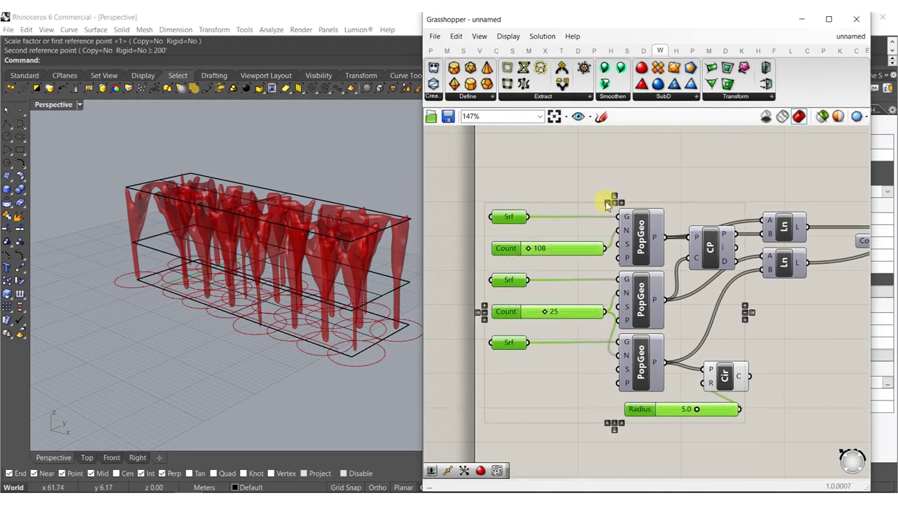
click(762, 395)
- Connect the Circle output to the Divide Curve component's Curve input in addition to the existing lines
right_drag(763, 395, 642, 370)
drag(632, 352, 852, 203)
right_drag(791, 309, 728, 307)
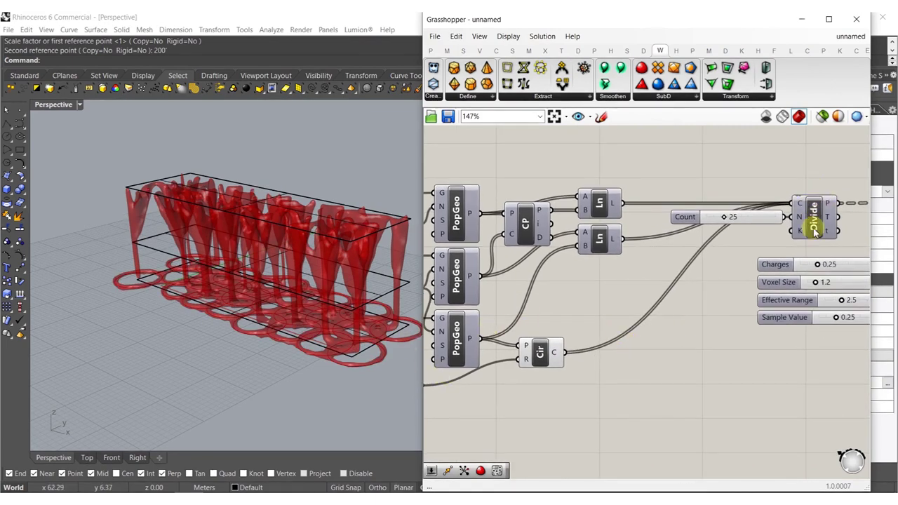
- Move the middle surface and the uppermost surface vertically down toward the base surface in the Rhino model
right_drag(283, 345, 337, 293)
right_drag(539, 351, 602, 334)
right_drag(342, 305, 312, 298)
click(325, 303)
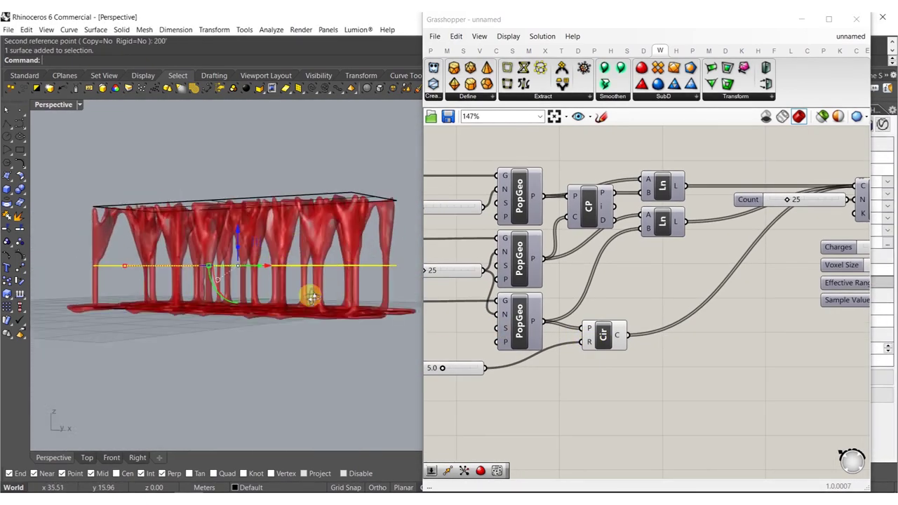
drag(237, 224, 237, 244)
right_drag(237, 243, 253, 255)
click(289, 205)
drag(243, 171, 245, 198)
right_drag(273, 259, 346, 295)
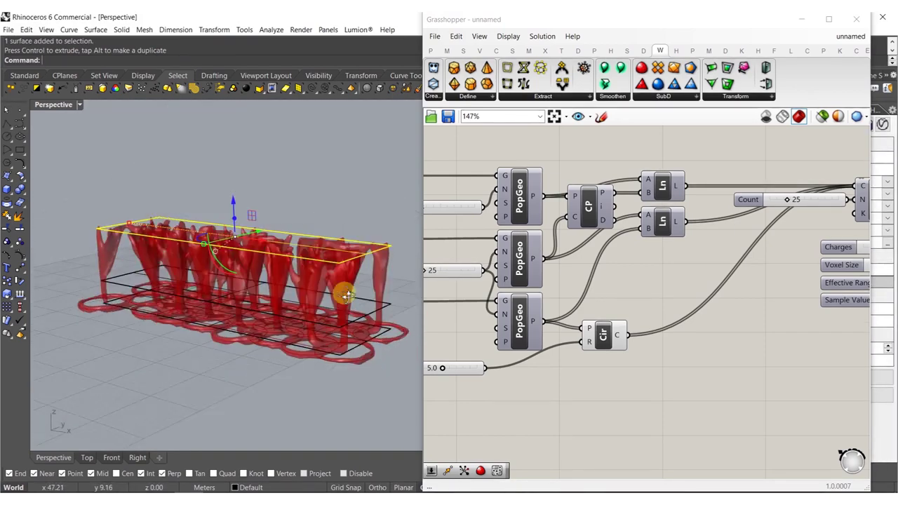
- Set the Circle Radius slider to 2.7
scroll(537, 357, up, 6)
drag(555, 321, 519, 321)
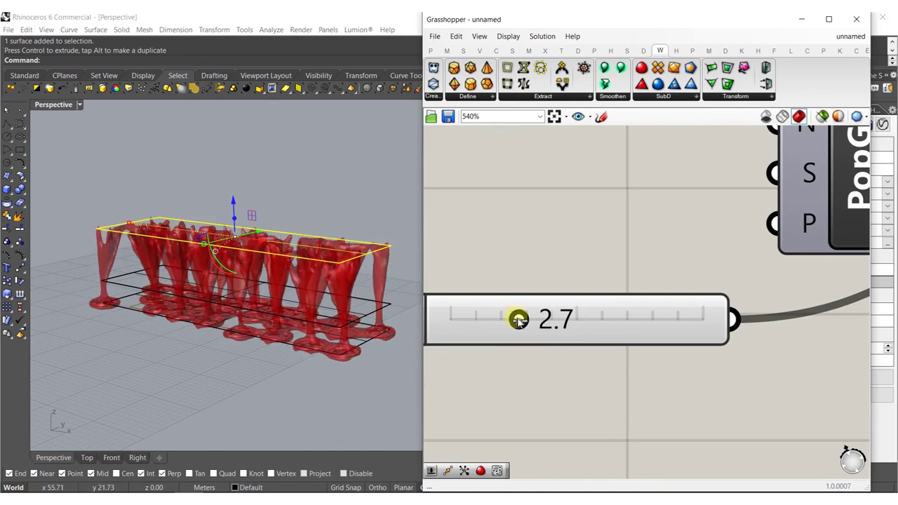
right_drag(277, 307, 278, 383)
- Set the Count slider of the Divide Curve component to 49
scroll(705, 263, down, 5)
right_drag(822, 291, 586, 350)
scroll(676, 237, up, 3)
right_drag(678, 242, 585, 332)
right_drag(348, 347, 302, 266)
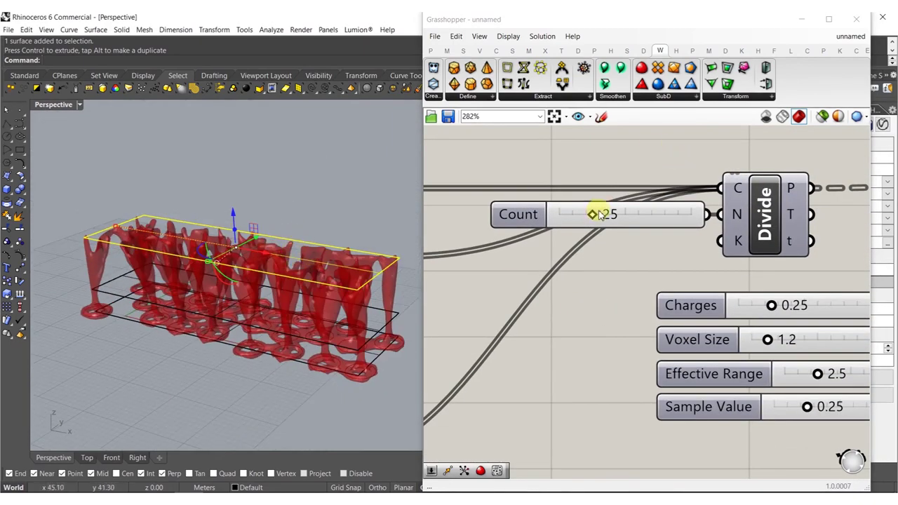
drag(599, 211, 787, 211)
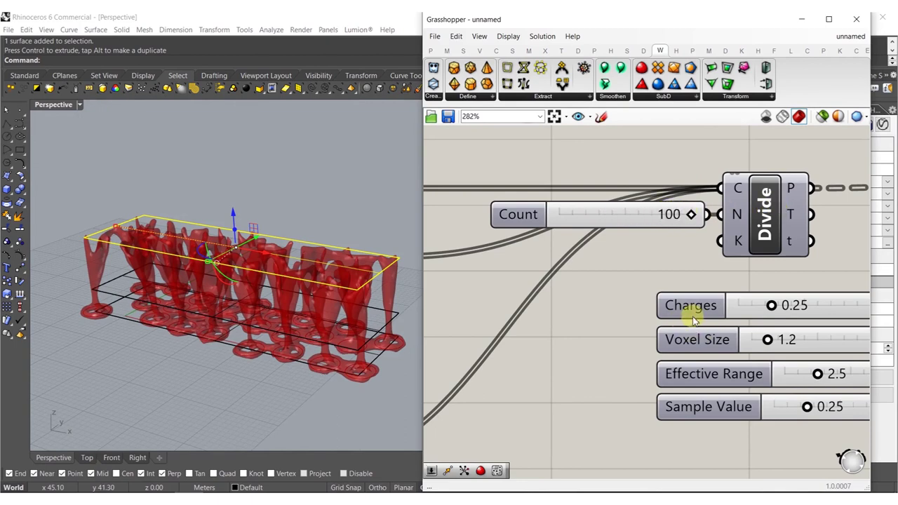
right_drag(682, 318, 597, 309)
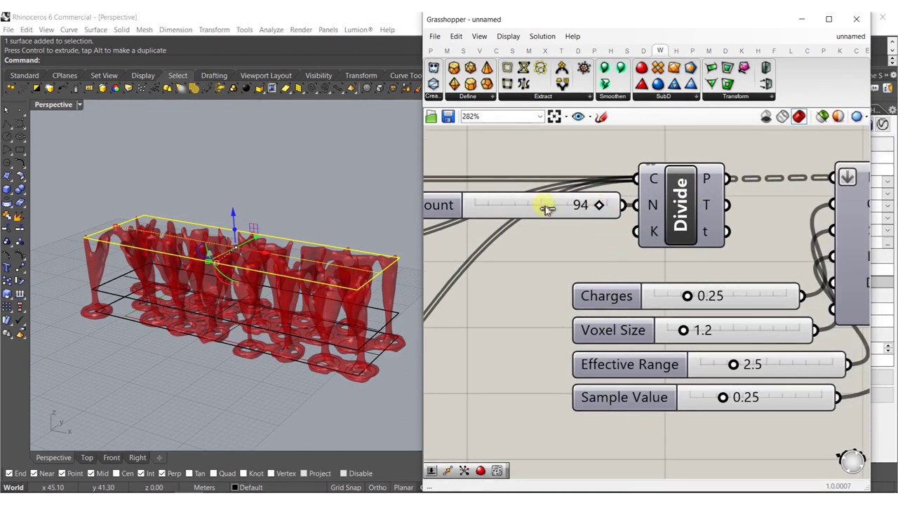
right_drag(713, 347, 604, 317)
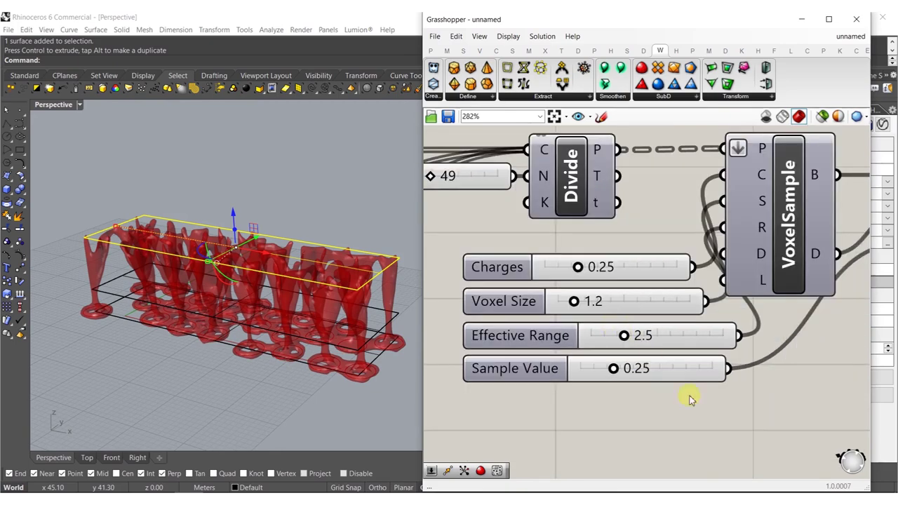
- Leave the Sample Value at 0.25 and set the Smooth Mesh Strength slider to 0.509
scroll(597, 367, up, 2)
mouse_move(634, 375)
mouse_down()
mouse_move(610, 375)
mouse_move(634, 375)
mouse_up()
scroll(634, 375, down, 4)
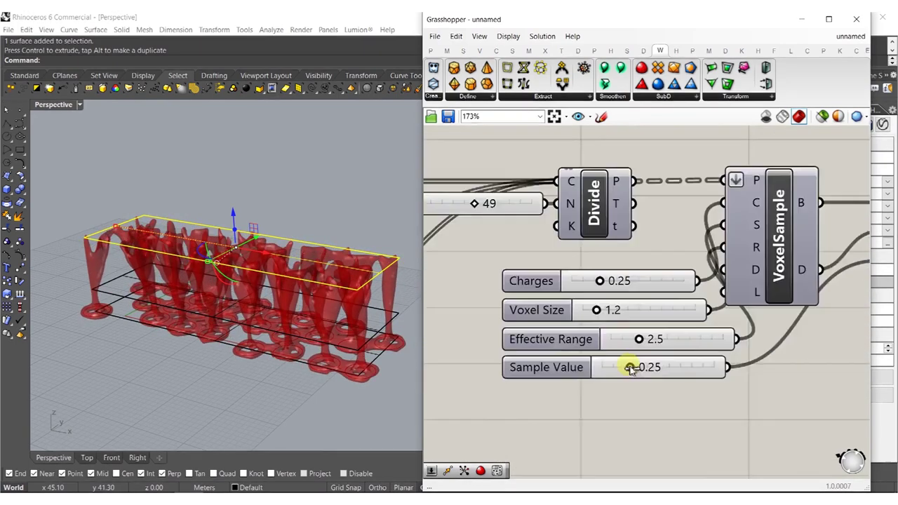
scroll(646, 331, up, 2)
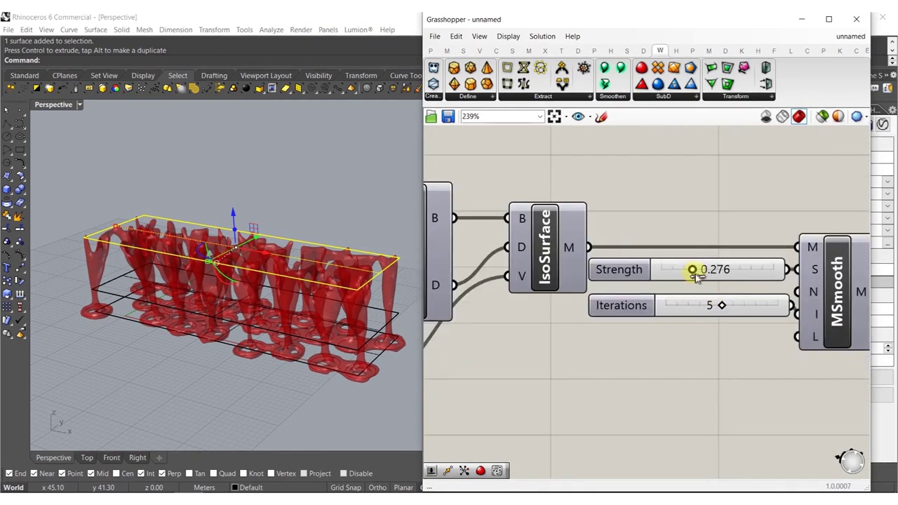
drag(676, 274, 697, 273)
scroll(655, 296, down, 5)
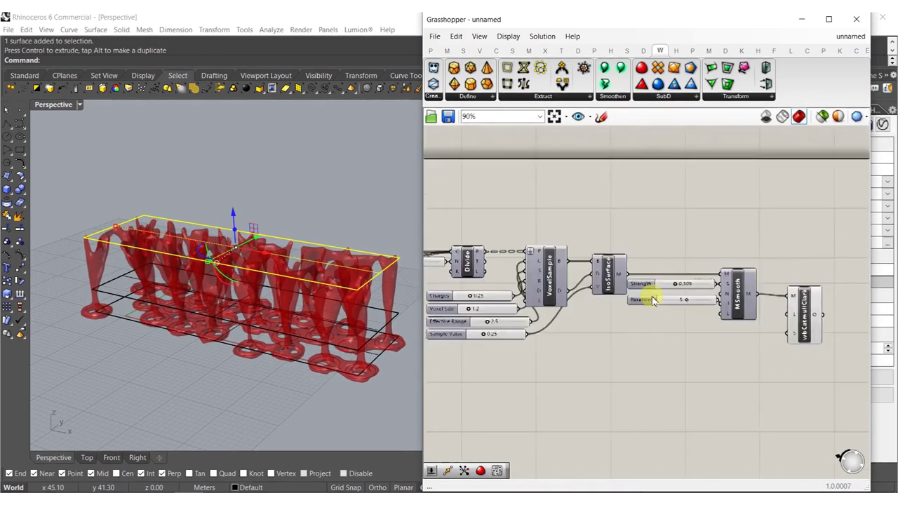
- Rebuild all three stacked surfaces so that they have more control points
click(201, 240)
right_drag(224, 242, 262, 251)
scroll(201, 241, up, 3)
scroll(257, 251, down, 3)
click(262, 251)
click(239, 202)
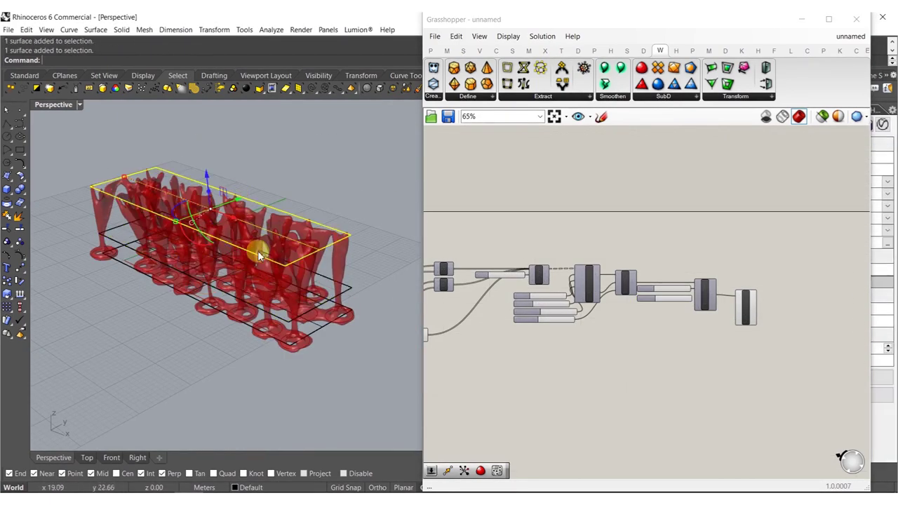
shift+click(247, 273)
shift+click(268, 288)
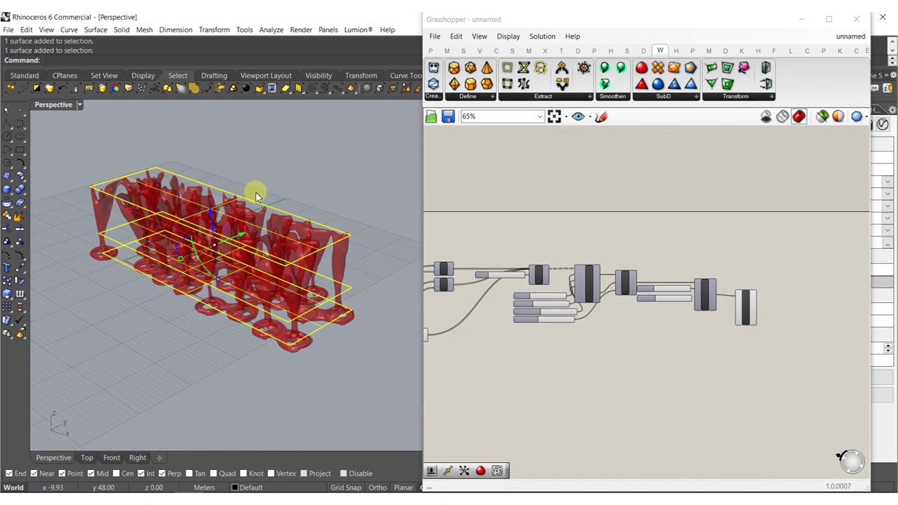
key(Return)
key(Return)
- Show the uppermost surface's control points and pull points on its long edges outward into curved bulges
right_drag(276, 232, 247, 217)
click(282, 195)
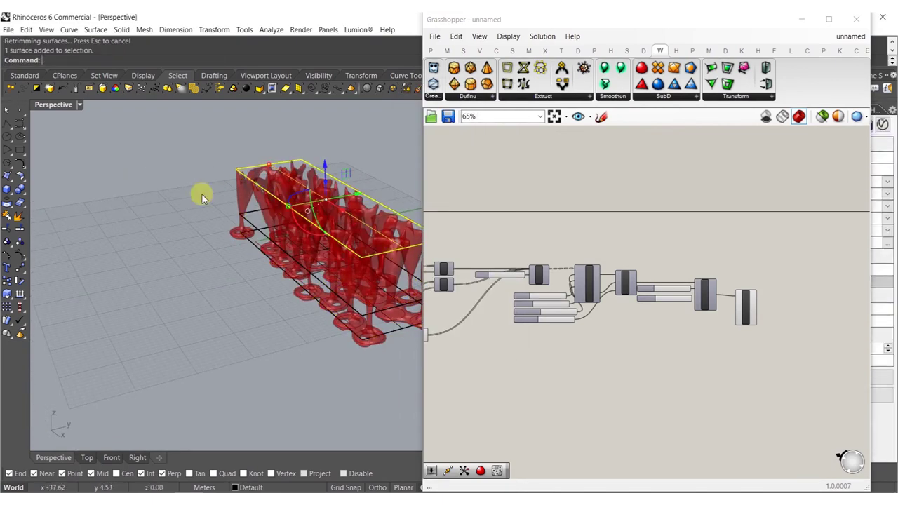
click(23, 254)
right_drag(250, 191, 272, 171)
click(294, 214)
shift+click(316, 207)
drag(318, 191, 223, 201)
scroll(255, 195, down, 3)
right_drag(214, 208, 362, 263)
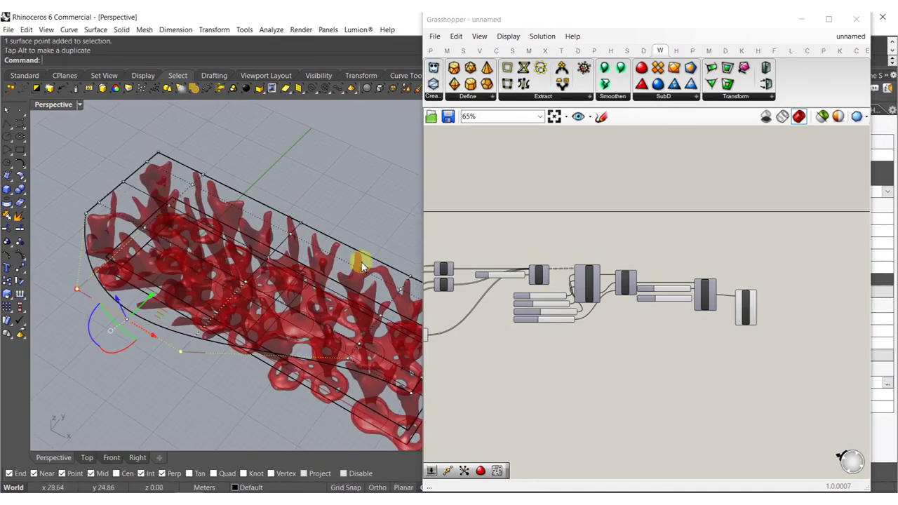
drag(363, 265, 359, 172)
right_drag(287, 267, 277, 226)
- Raise the interior control points of the uppermost surface to form a dome, with the centre point highest
click(260, 217)
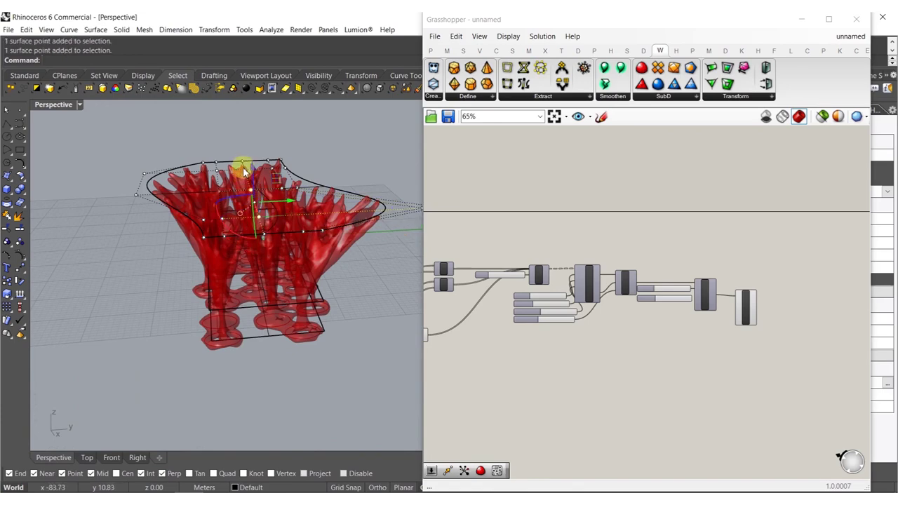
right_drag(241, 190, 276, 176)
drag(214, 179, 220, 108)
right_drag(248, 172, 273, 195)
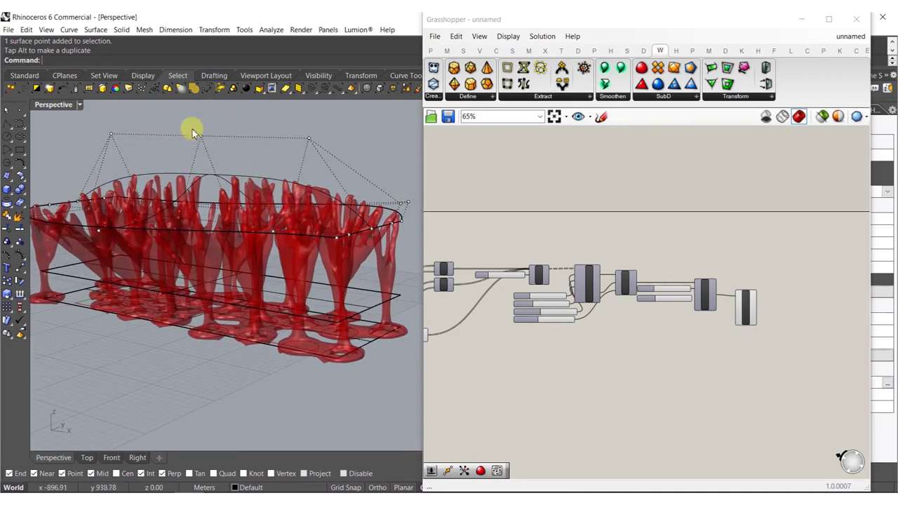
drag(188, 126, 235, 163)
shift+right_drag(200, 119, 219, 146)
drag(215, 139, 217, 117)
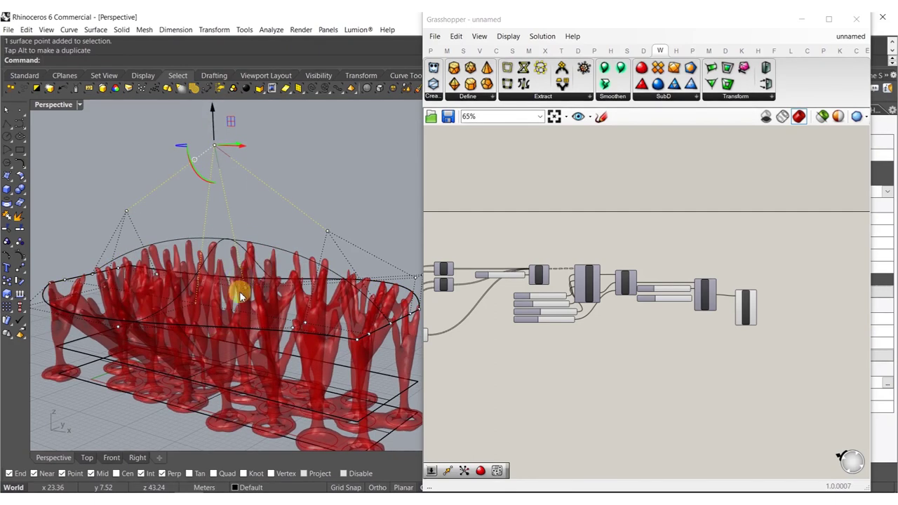
- Show the middle surface's control points and adjust the height of an interior point to form a raised bump
scroll(301, 334, down, 5)
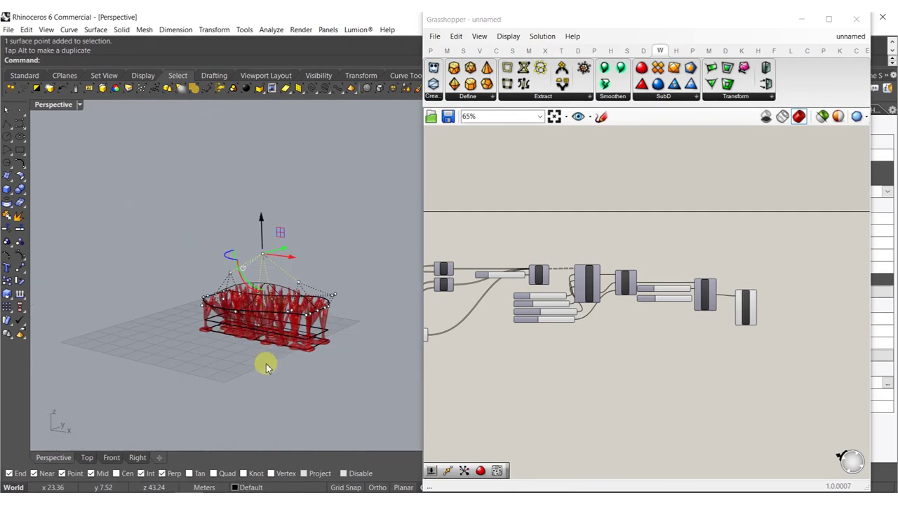
drag(282, 331, 209, 431)
text(zs)
key(Return)
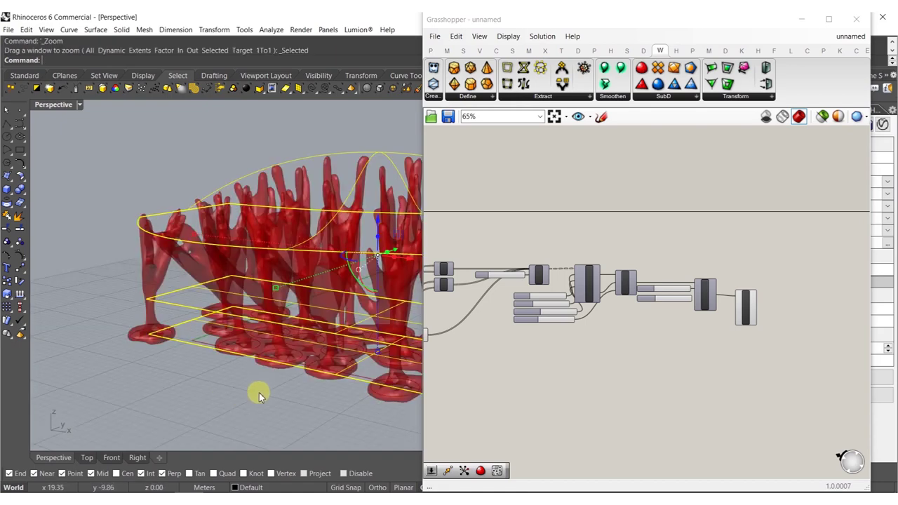
right_drag(309, 356, 227, 344)
key(Escape)
click(153, 283)
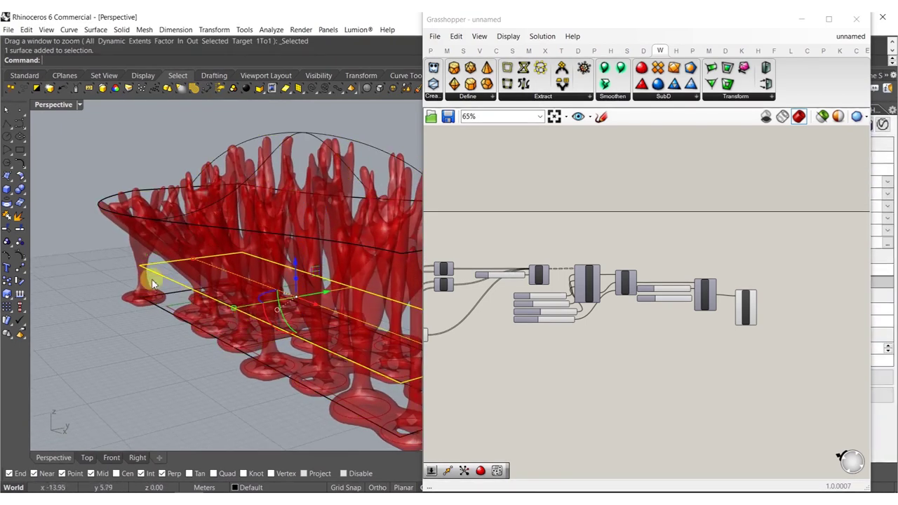
click(21, 249)
right_drag(161, 316, 189, 317)
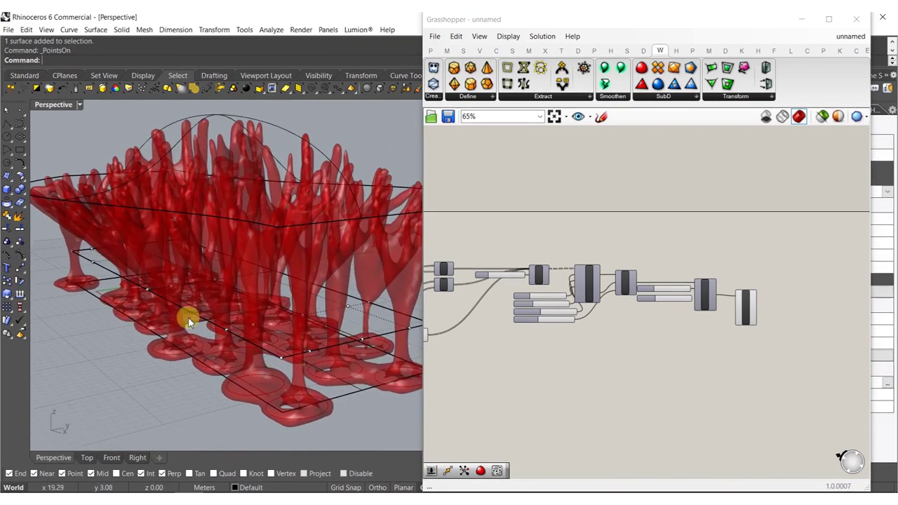
click(217, 282)
key(Escape)
drag(214, 272, 214, 161)
right_drag(180, 301, 265, 277)
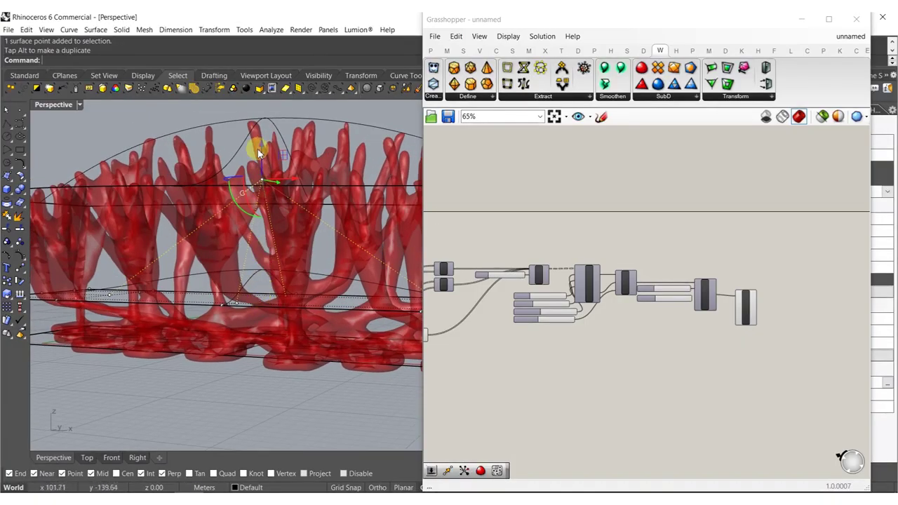
drag(256, 150, 256, 209)
- Raise another control point of the middle surface
right_drag(210, 267, 319, 307)
click(400, 311)
click(337, 327)
drag(372, 282, 369, 250)
right_drag(316, 296, 154, 252)
- Show the uppermost surface's control points again and pull the points on one short end outward
click(106, 216)
key(F10)
right_drag(123, 242, 320, 304)
click(327, 307)
click(340, 329)
click(325, 308)
click(324, 309)
mouse_move(324, 308)
mouse_down()
mouse_move(331, 316)
mouse_move(334, 303)
mouse_move(317, 298)
mouse_up()
click(325, 315)
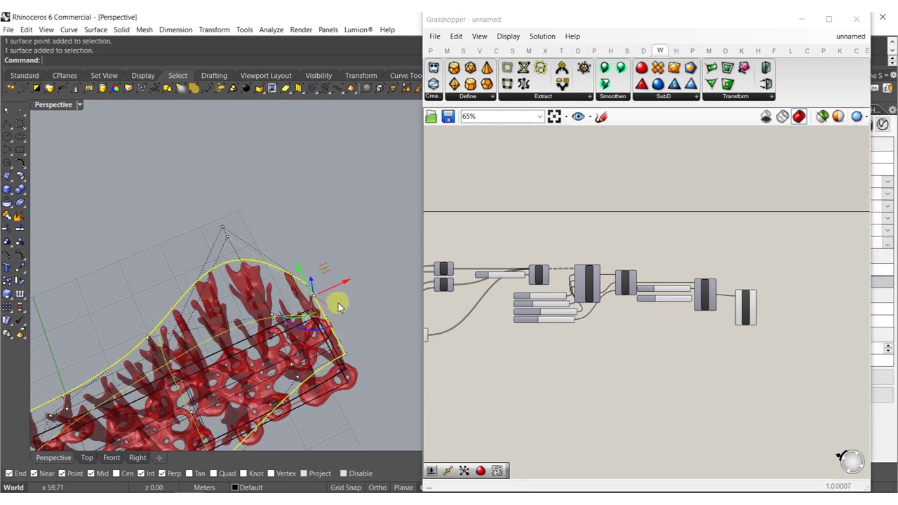
ctrl+click(276, 320)
drag(353, 290, 406, 256)
- Pull the control points on the opposite short end of the uppermost surface outward into a projecting tip
shift+right_drag(247, 335, 196, 268)
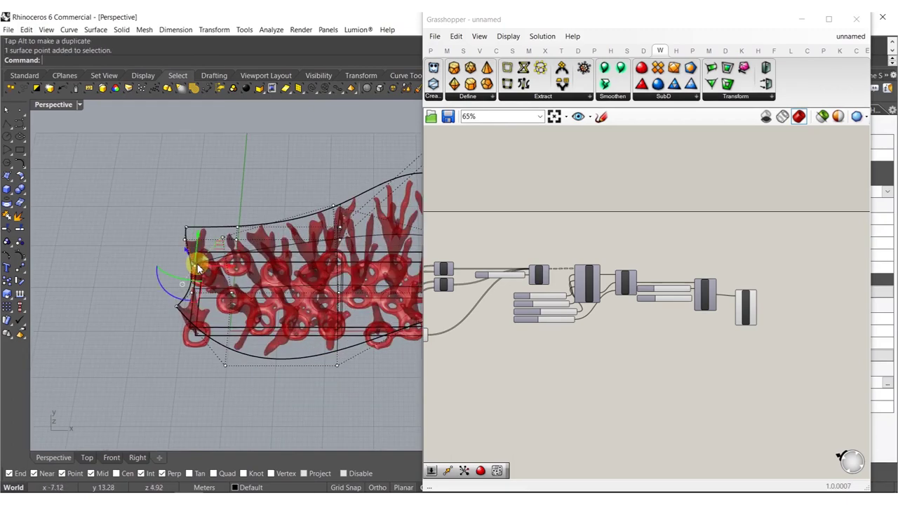
drag(225, 272, 75, 276)
shift+right_drag(357, 337, 297, 174)
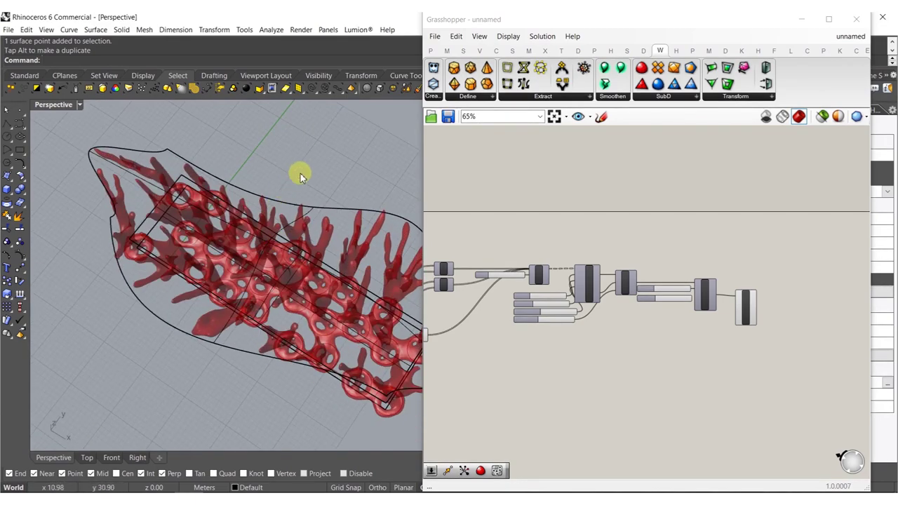
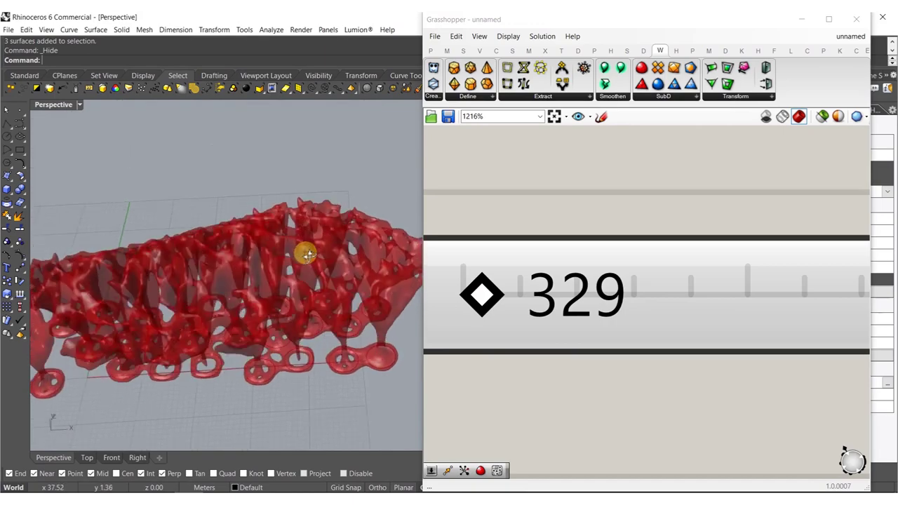
- Examine the column mesh from several angles and distances
scroll(284, 337, up, 5)
right_drag(300, 256, 315, 324)
scroll(290, 345, down, 10)
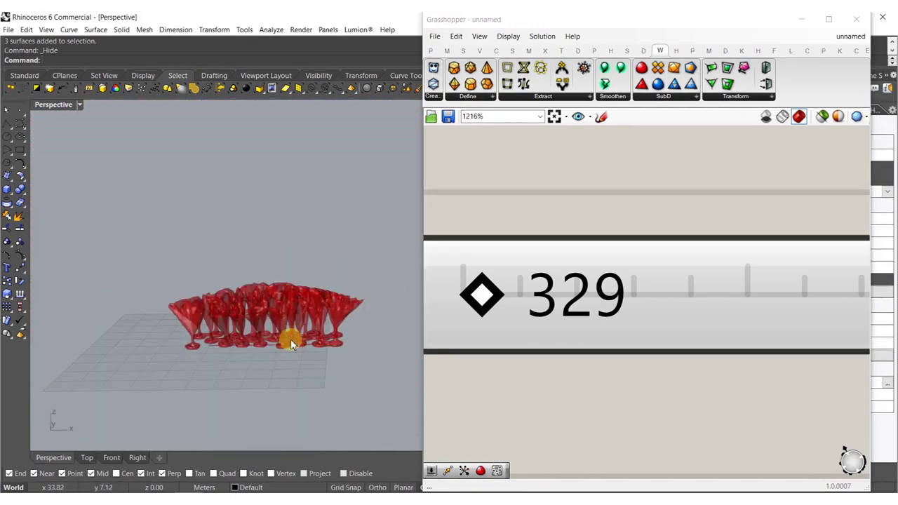
scroll(289, 341, up, 10)
mouse_move(286, 354)
right_down()
mouse_move(311, 271)
mouse_move(284, 350)
right_up()
scroll(291, 291, down, 4)
- Delete the Circle component together with its Radius slider from the definition
scroll(572, 323, down, 6)
right_drag(689, 400, 662, 360)
scroll(599, 255, down, 3)
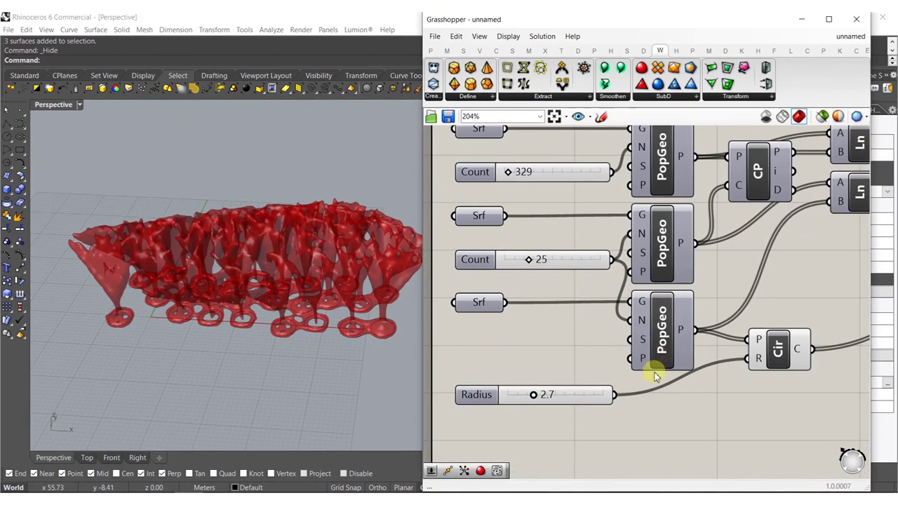
click(776, 353)
shift+drag(631, 415, 533, 395)
right_drag(714, 384, 637, 380)
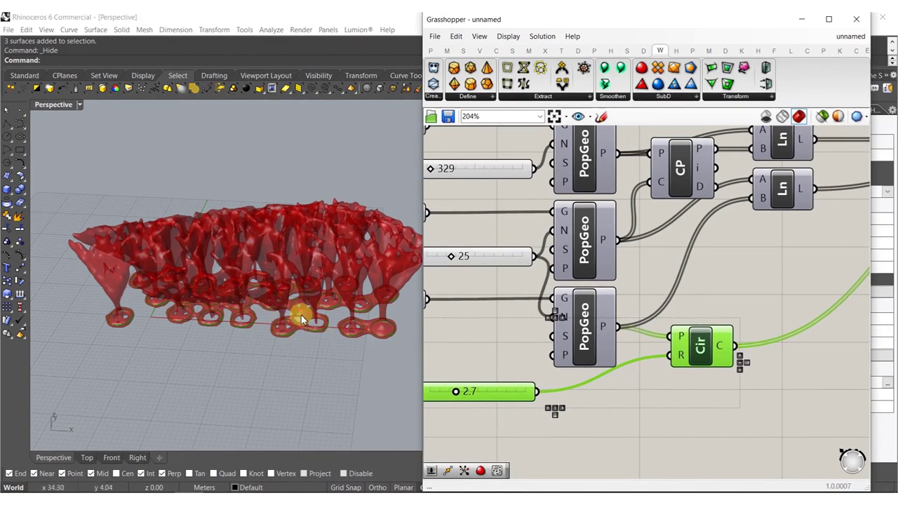
right_drag(560, 404, 648, 367)
key(Delete)
- Duplicate the lowest Populate Geometry component and its Count slider, and set the new slider to 86
drag(648, 367, 453, 280)
click(653, 396)
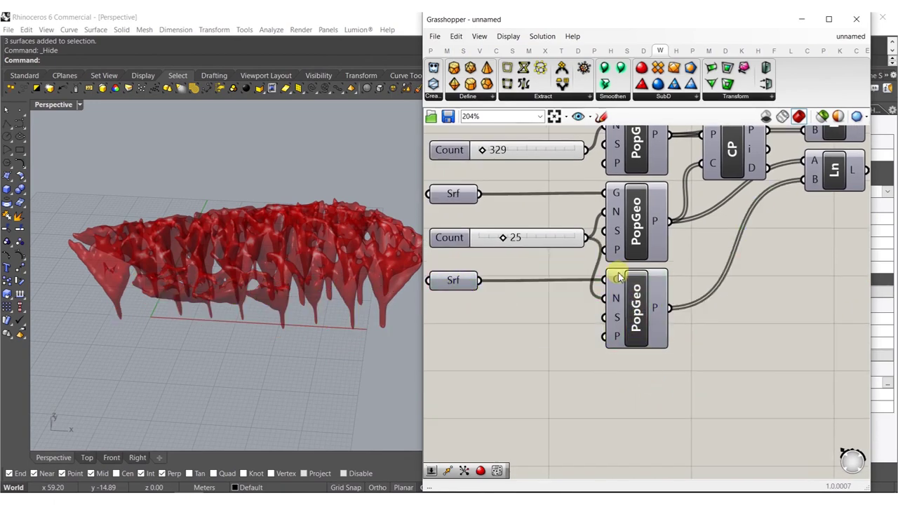
click(650, 290)
shift+click(580, 245)
drag(636, 305, 633, 391)
click(521, 336)
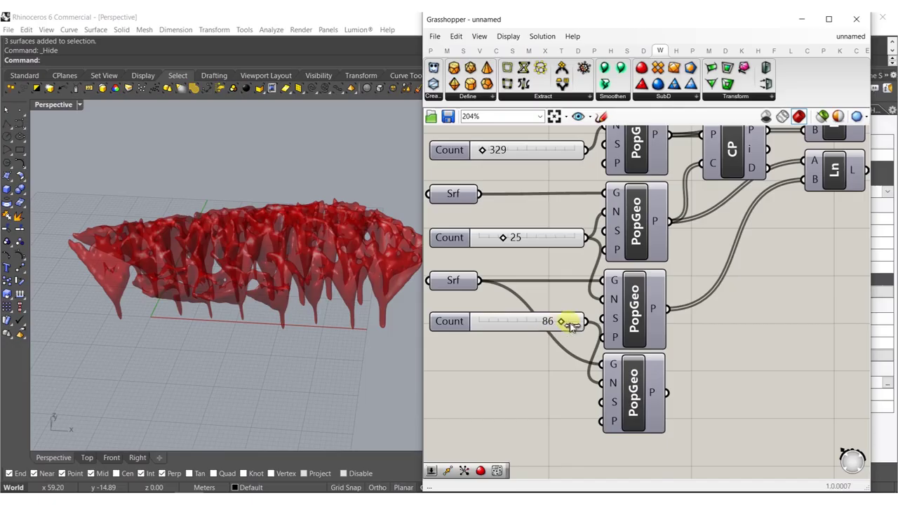
- Feed the duplicated Populate Geometry's points into the VoxelSample points input and reposition its Count slider beside the component
right_drag(655, 382, 556, 407)
scroll(590, 414, down, 4)
drag(590, 414, 559, 405)
drag(656, 377, 842, 270)
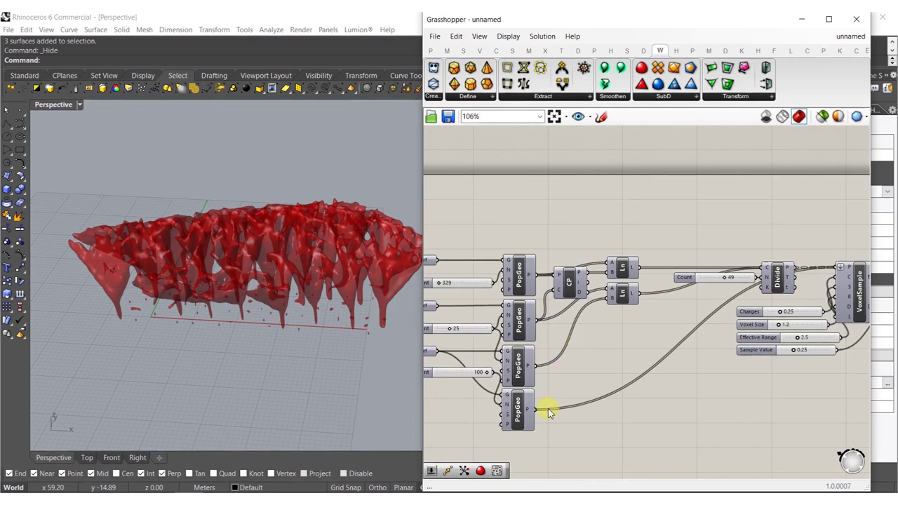
right_drag(549, 412, 565, 386)
drag(509, 350, 505, 383)
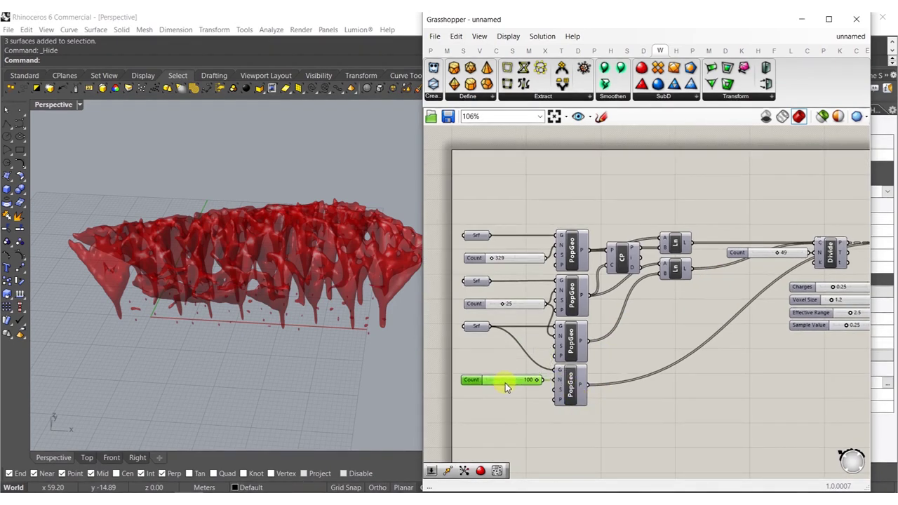
- Set the lowest Count slider's maximum to 1200 and its value to 202
double_click(471, 384)
double_click(525, 396)
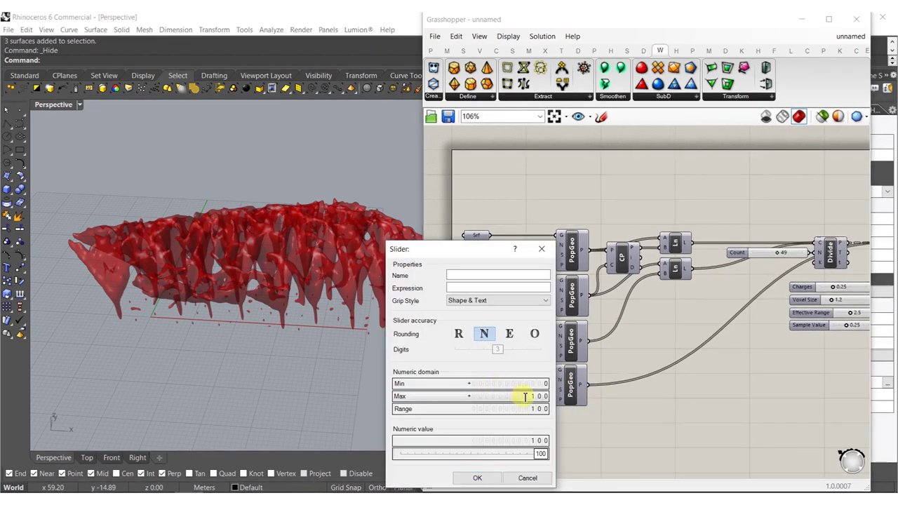
text(120)
key(Return)
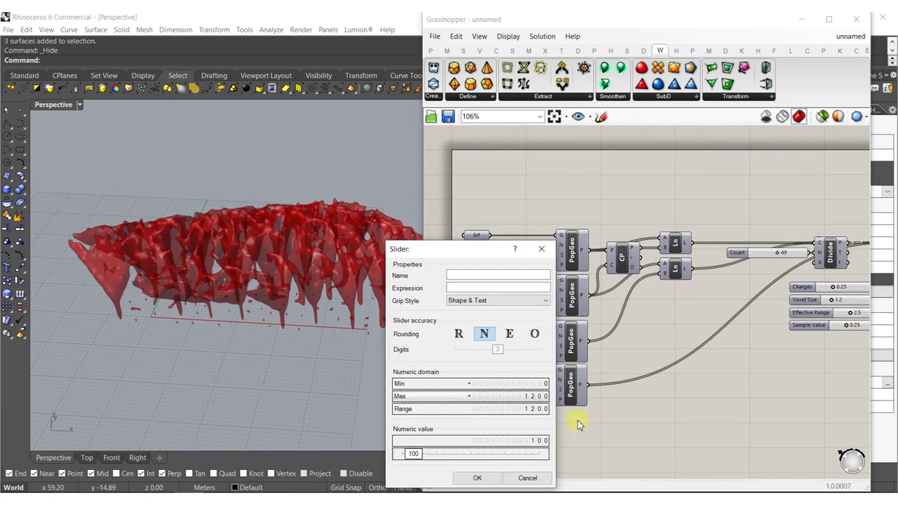
click(478, 478)
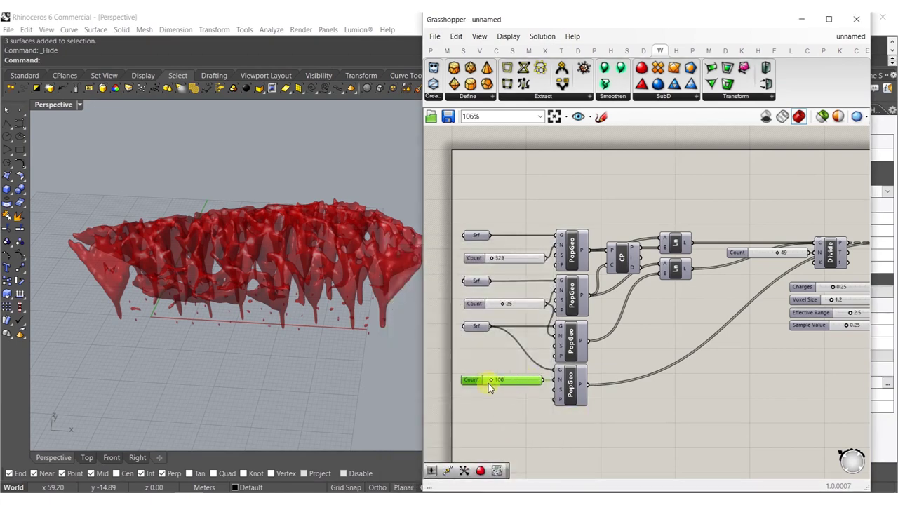
mouse_move(489, 380)
mouse_down()
mouse_move(508, 383)
mouse_move(497, 384)
mouse_up()
- Restore the hidden surfaces in the viewport and scale the uppermost surface wider across its short direction
right_drag(214, 320, 271, 325)
key(ctrl+z)
click(272, 334)
click(248, 307)
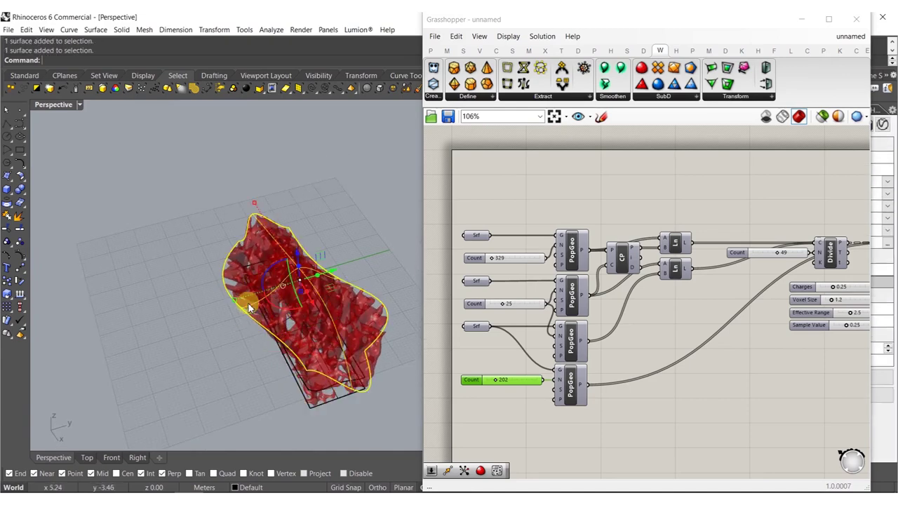
drag(240, 307, 281, 358)
right_drag(297, 371, 315, 349)
- Reduce the Count slider of the uppermost Populate Geometry to 235
scroll(498, 323, up, 10)
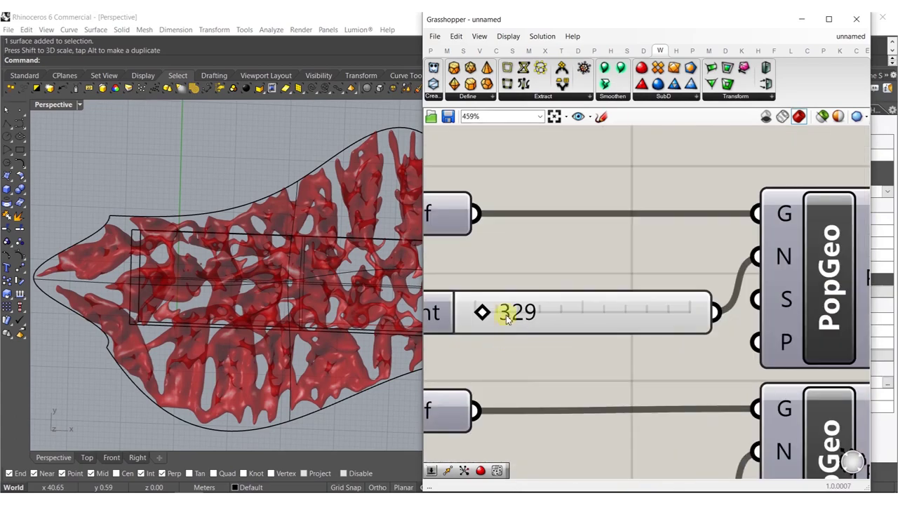
drag(489, 314, 487, 312)
right_drag(372, 364, 345, 345)
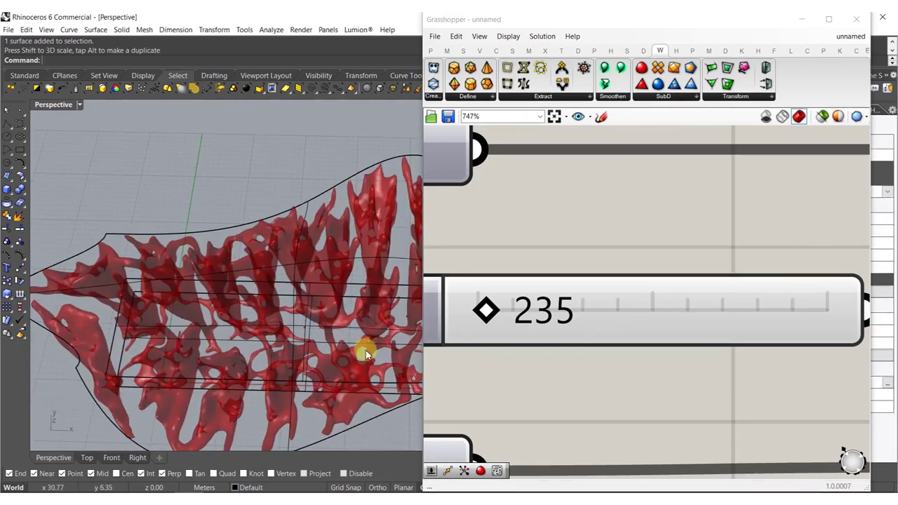
- Bake the wbCatmullClark output mesh into the Rhino scene
scroll(612, 311, down, 15)
scroll(746, 349, up, 7)
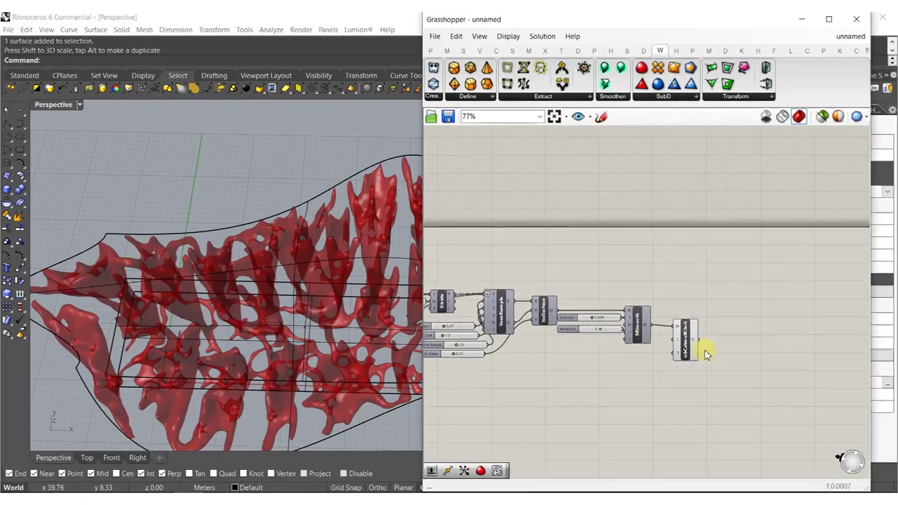
click(669, 343)
middle_click(662, 353)
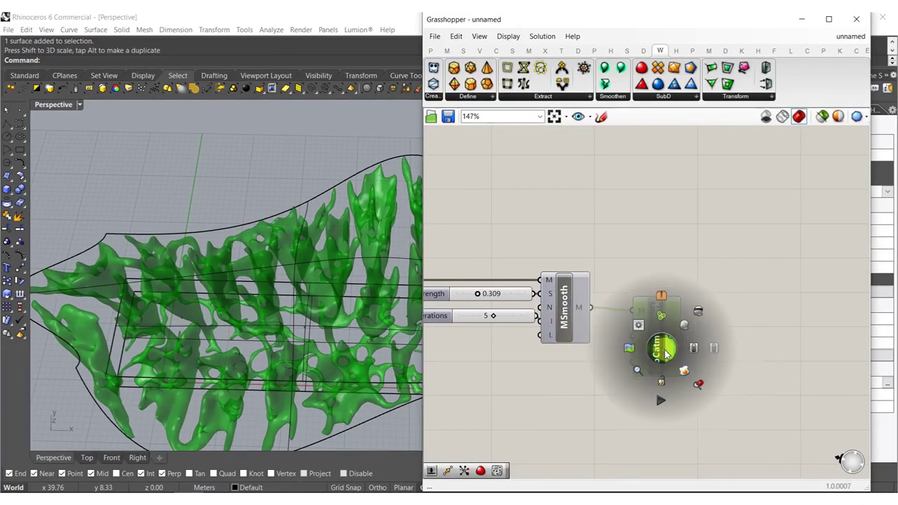
click(686, 372)
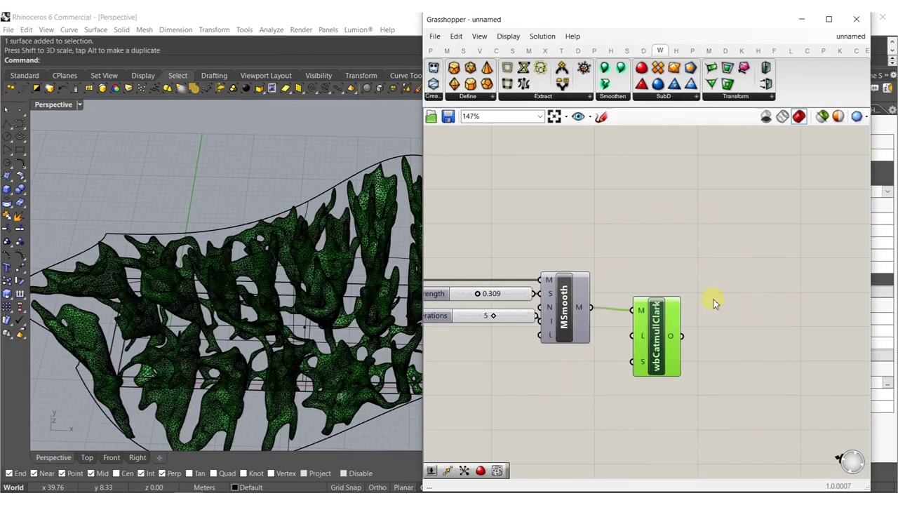
- Close the Grasshopper window and switch the Perspective viewport to a rendered display
click(869, 15)
right_drag(241, 267, 250, 285)
middle_click(345, 155)
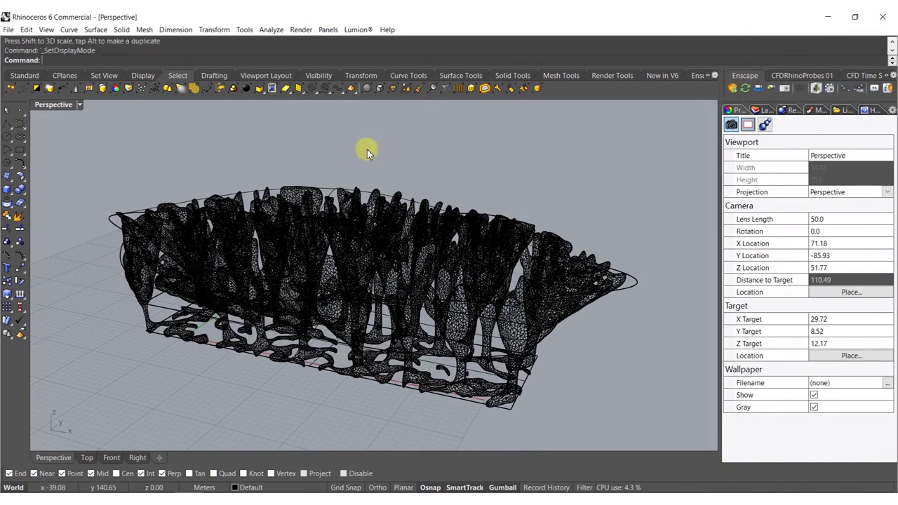
click(369, 152)
click(246, 160)
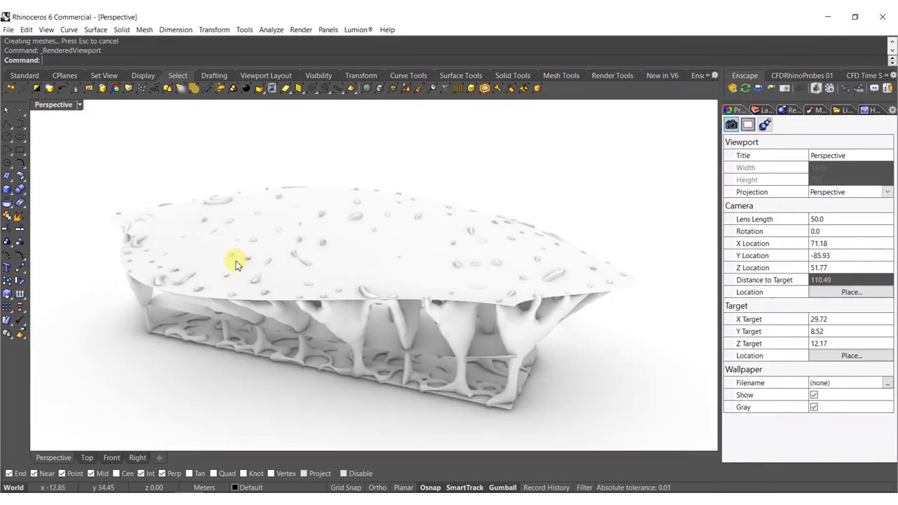
- Group the three stacked surfaces and hide them so only the baked mesh is displayed
click(217, 265)
scroll(182, 293, up, 3)
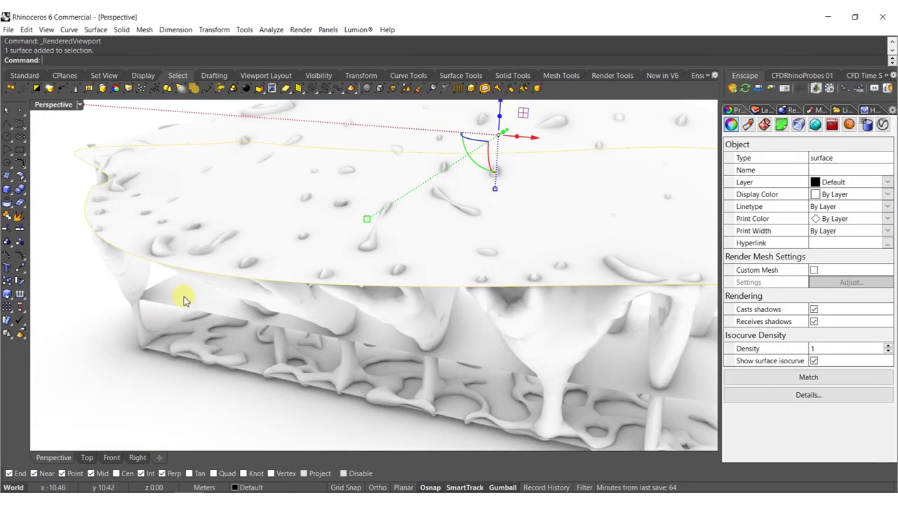
shift+click(184, 300)
shift+click(239, 344)
key(ctrl+g)
key(ctrl+h)
right_drag(246, 346, 393, 299)
scroll(405, 299, down, 4)
scroll(405, 301, up, 4)
right_drag(395, 395, 447, 336)
scroll(460, 388, down, 4)
click(447, 335)
key(Delete)
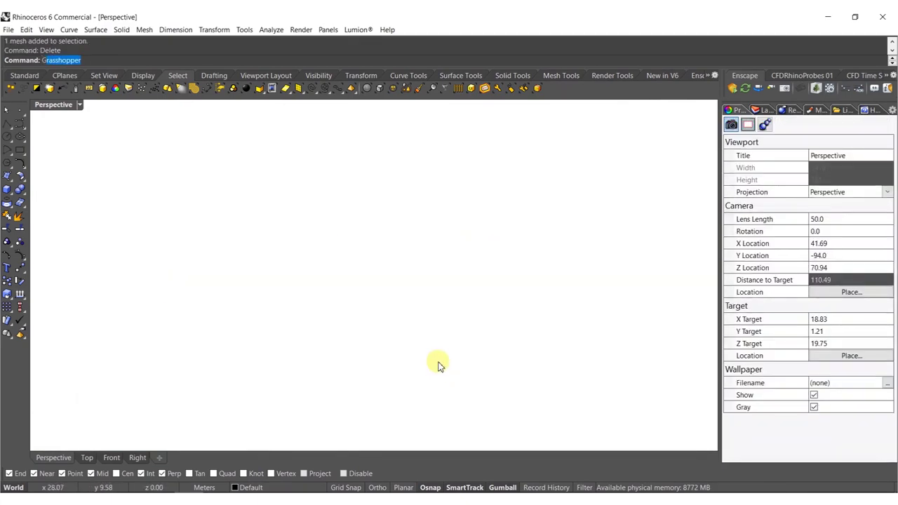
key(ctrl+z)
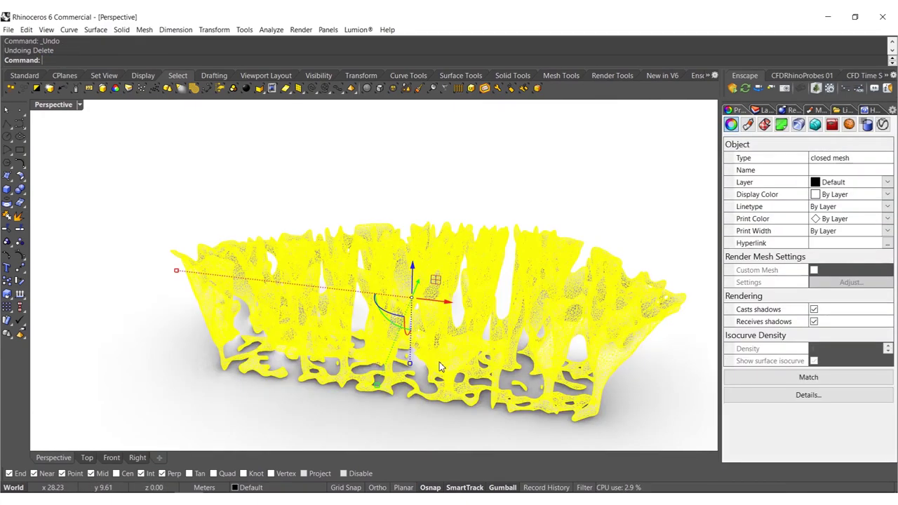
- Bring back the three hidden surfaces and delete the baked column mesh
key(ctrl+z)
click(453, 365)
key(Delete)
click(448, 299)
key(Escape)
- Return the viewport to a shaded display and stretch the three grouped surfaces slightly along their length
middle_click(454, 265)
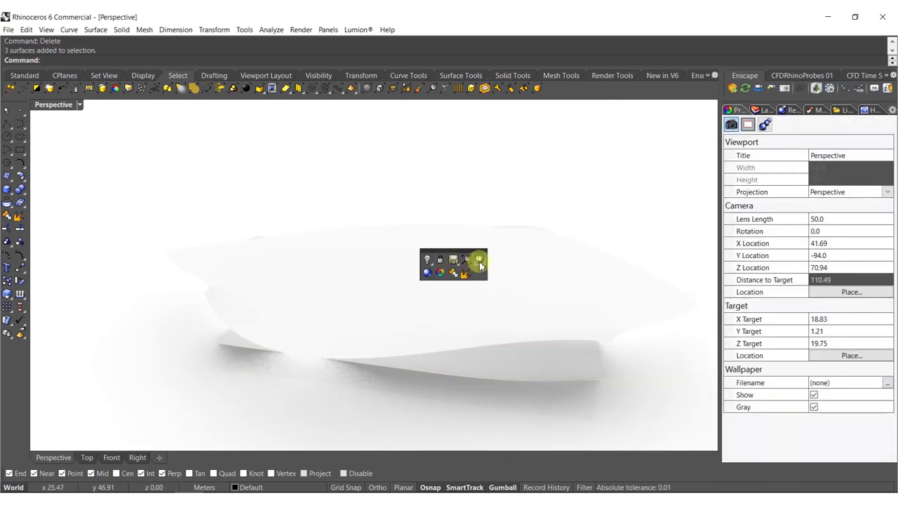
click(478, 259)
click(465, 285)
scroll(321, 294, down, 8)
right_drag(275, 237, 271, 261)
drag(261, 240, 226, 239)
right_drag(327, 297, 323, 351)
scroll(344, 210, up, 6)
key(Escape)
- Ungroup the three stacked surfaces
click(320, 283)
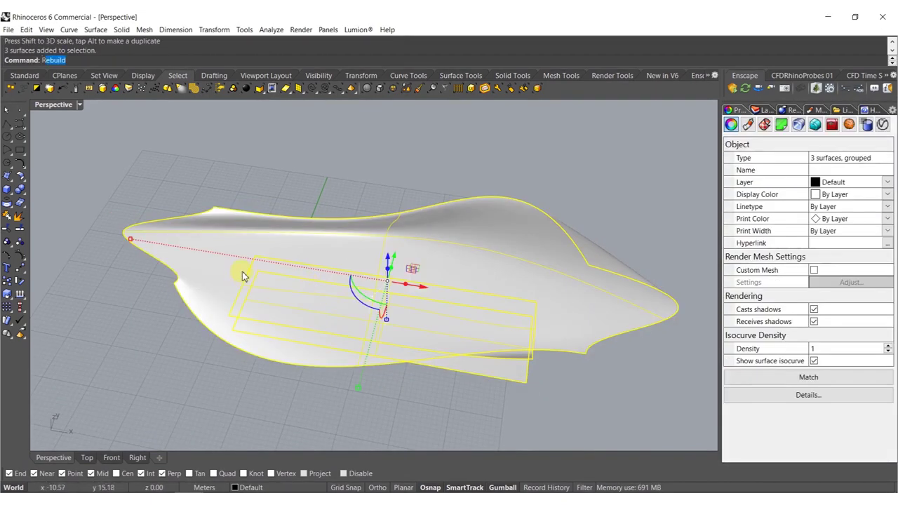
key(Escape)
click(331, 284)
text(Ungroup)
key(Return)
- Rebuild the uppermost surface with 25 control points in U and a denser point count in V
click(339, 274)
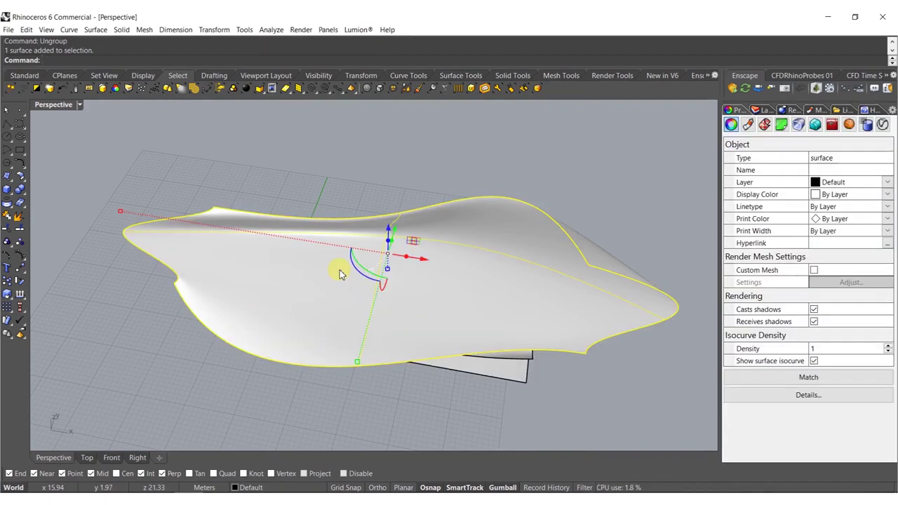
text(Rebuild)
key(Return)
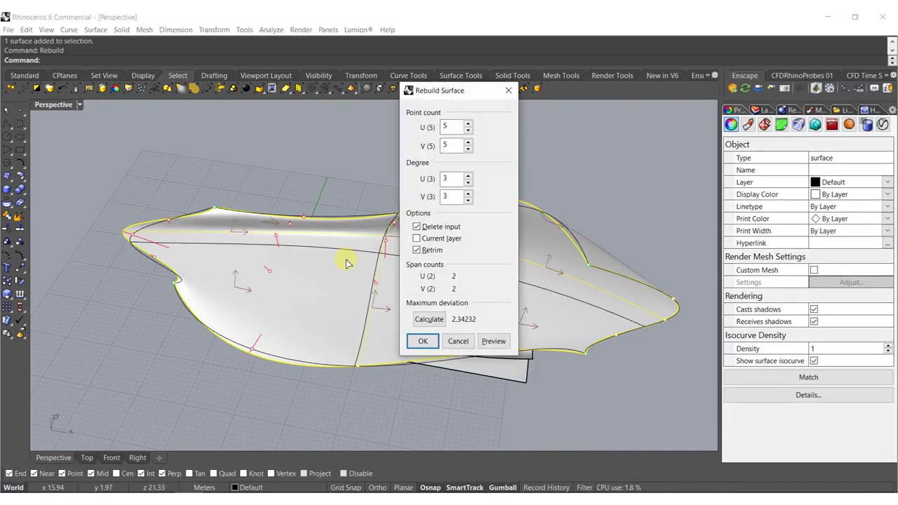
double_click(452, 126)
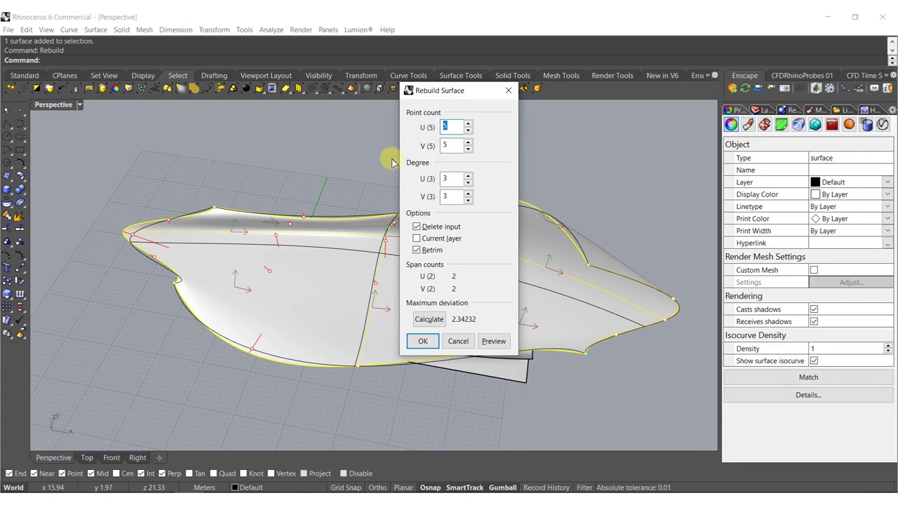
double_click(451, 145)
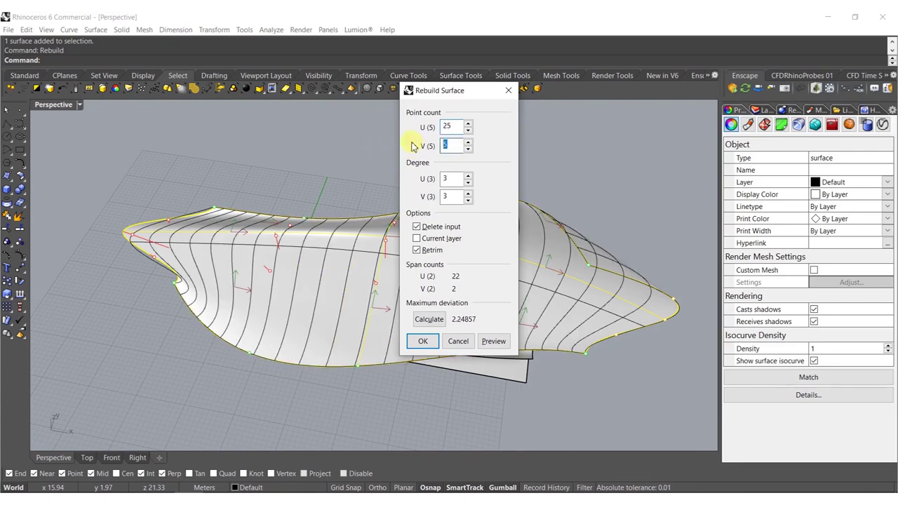
click(424, 341)
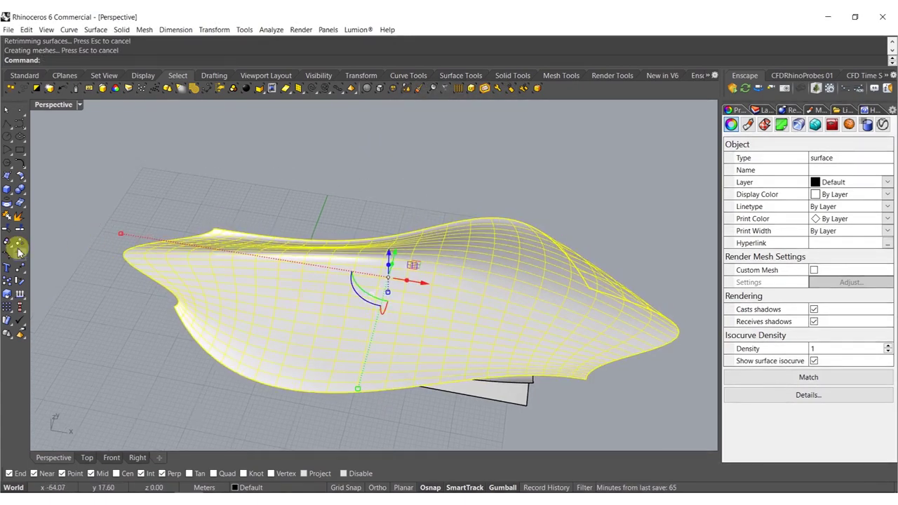
- Raise four interior control points of the uppermost surface into tall spikes and spread them outward
click(19, 252)
click(251, 308)
right_drag(297, 277, 441, 261)
shift+click(464, 260)
click(500, 286)
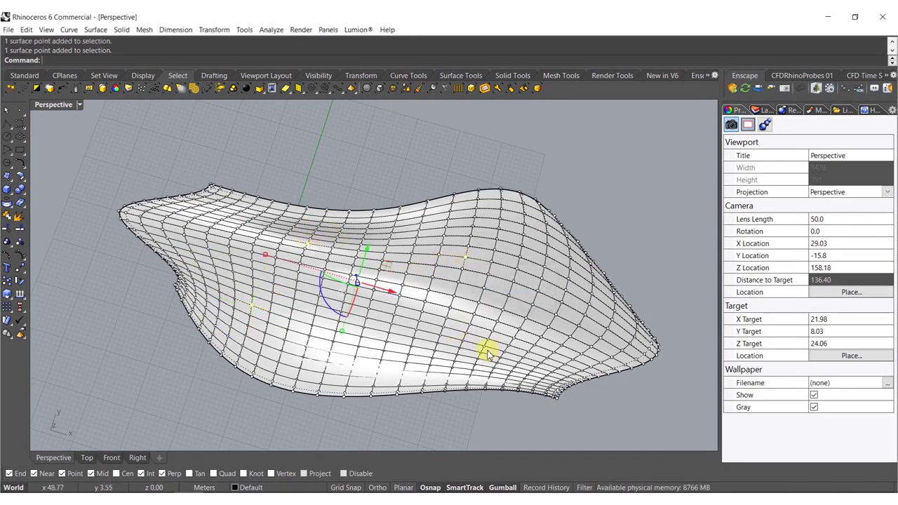
right_drag(478, 353, 406, 227)
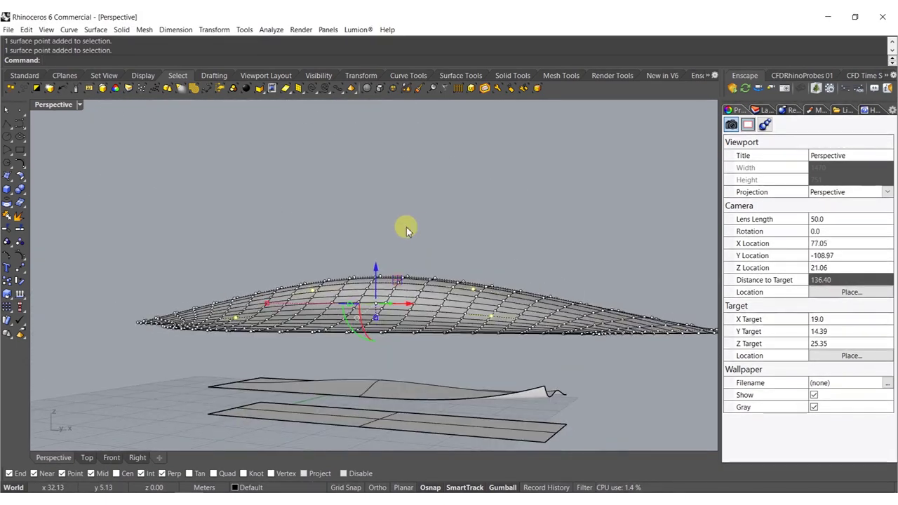
drag(378, 281, 386, 118)
right_drag(386, 118, 313, 222)
drag(302, 208, 217, 203)
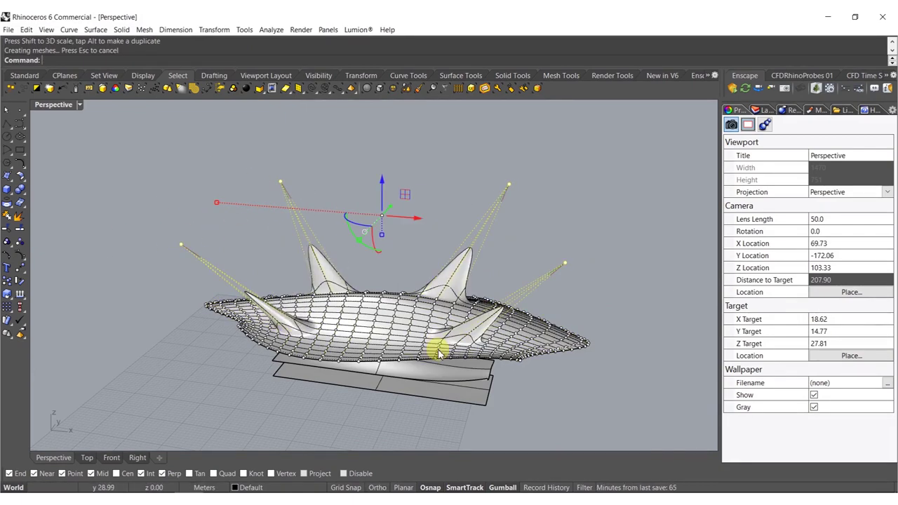
- Pull a central control point of the uppermost surface up into a fifth spike and turn the control points off
click(377, 315)
right_drag(377, 317, 403, 284)
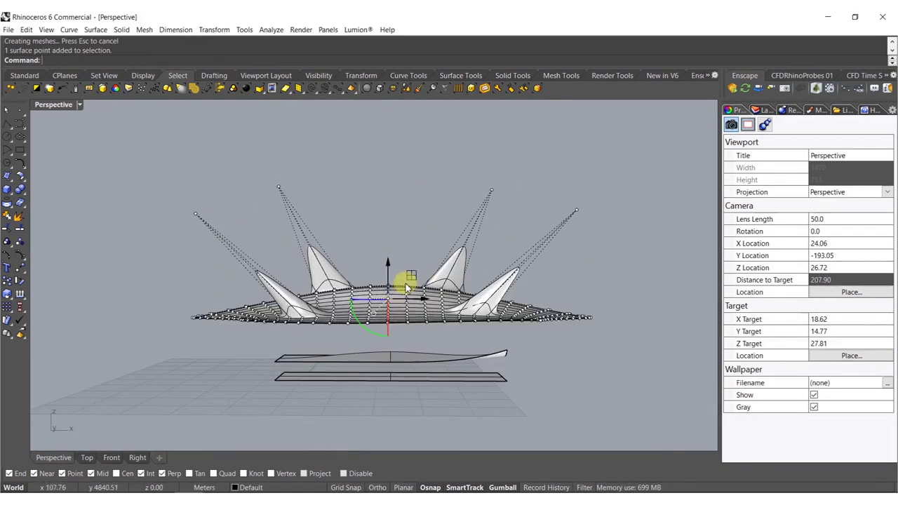
drag(408, 278, 478, 190)
right_drag(478, 191, 415, 351)
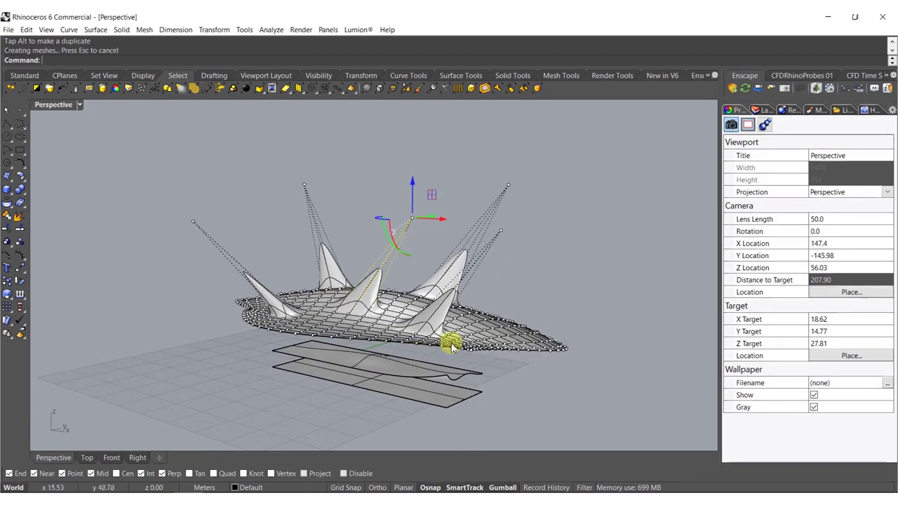
drag(519, 300, 563, 255)
key(Escape)
key(Escape)
- Reopen the Grasshopper definition beside the viewport at the MSmooth and wbCatmullClark components
right_drag(395, 311, 410, 235)
text(Grasshopper)
key(Return)
right_drag(551, 295, 567, 305)
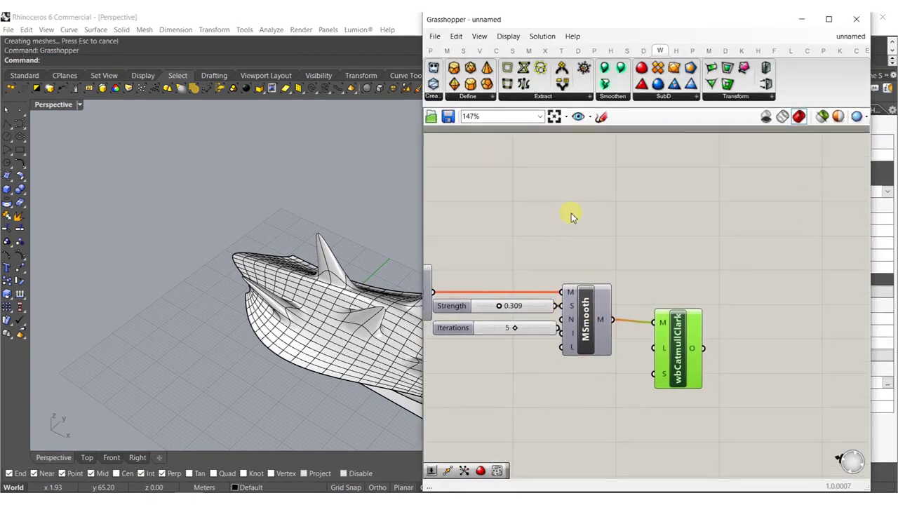
right_drag(571, 215, 570, 270)
right_drag(539, 316, 587, 291)
- Hide the three reshaped surfaces in the viewport
right_drag(393, 330, 333, 436)
click(351, 342)
key(ctrl+h)
click(307, 360)
key(ctrl+h)
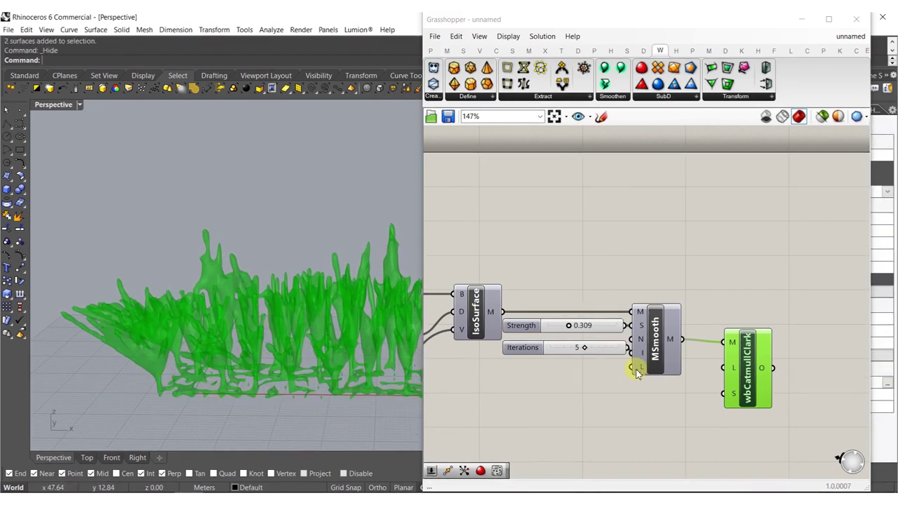
- Bake the wbCatmullClark mesh generated from the spiked surface
right_drag(712, 370, 672, 369)
middle_click(711, 365)
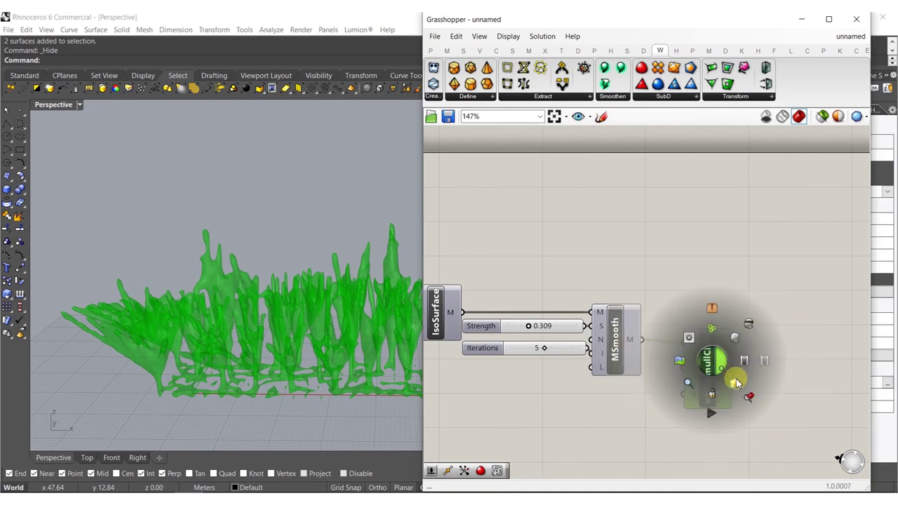
click(735, 382)
- Switch the Perspective viewport to a rendered display and delete the baked mesh
click(857, 19)
right_drag(381, 327, 346, 327)
middle_click(321, 303)
click(303, 308)
click(354, 379)
key(Delete)
- Reopen the Grasshopper definition and raise the Count slider of the uppermost Populate Geometry above 235
text(Grasshopper)
key(Return)
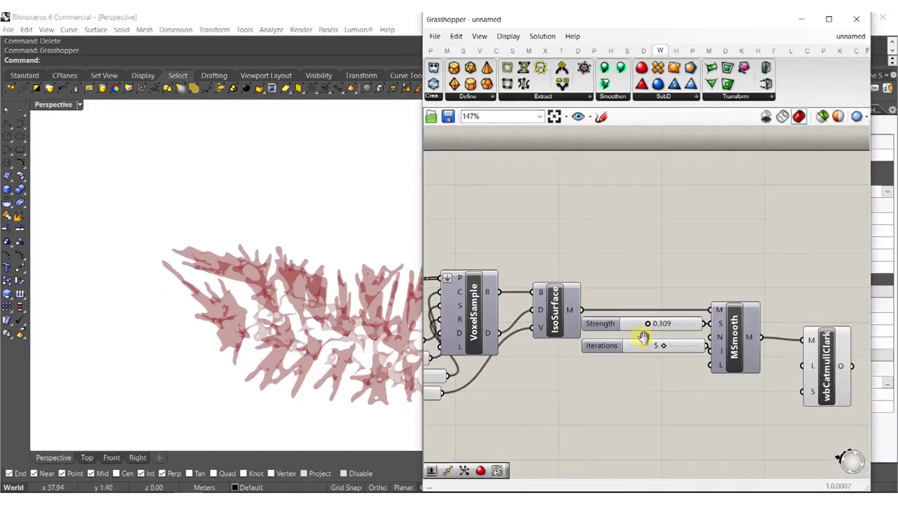
scroll(627, 357, down, 3)
scroll(720, 310, up, 2)
scroll(514, 335, up, 3)
scroll(677, 291, up, 6)
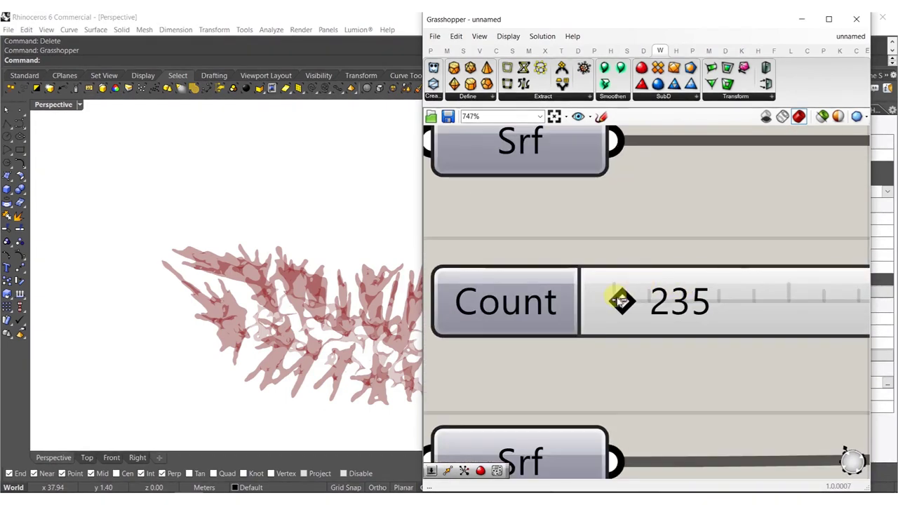
drag(622, 301, 644, 274)
- Bake the denser wbCatmullClark mesh into the Rhino scene
scroll(653, 228, down, 10)
right_drag(864, 313, 706, 349)
right_drag(859, 334, 613, 325)
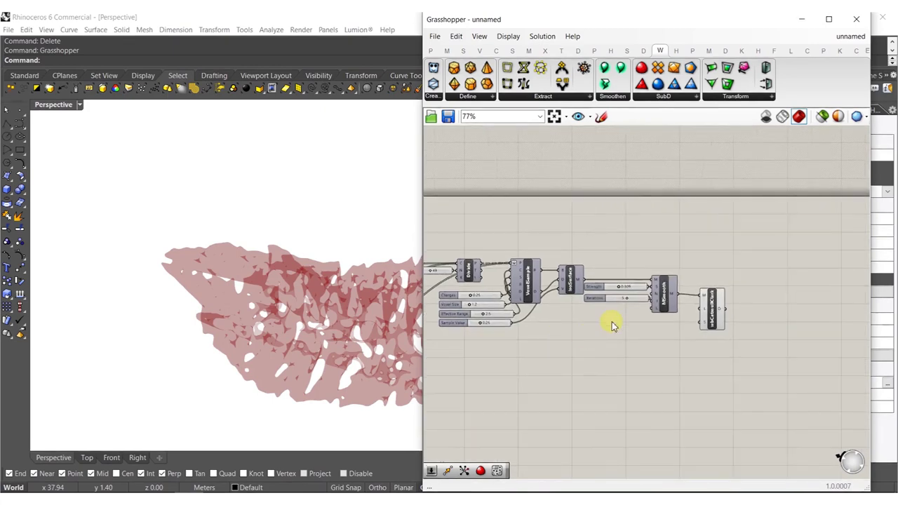
drag(702, 310, 667, 327)
click(746, 302)
click(716, 301)
middle_click(722, 302)
click(759, 273)
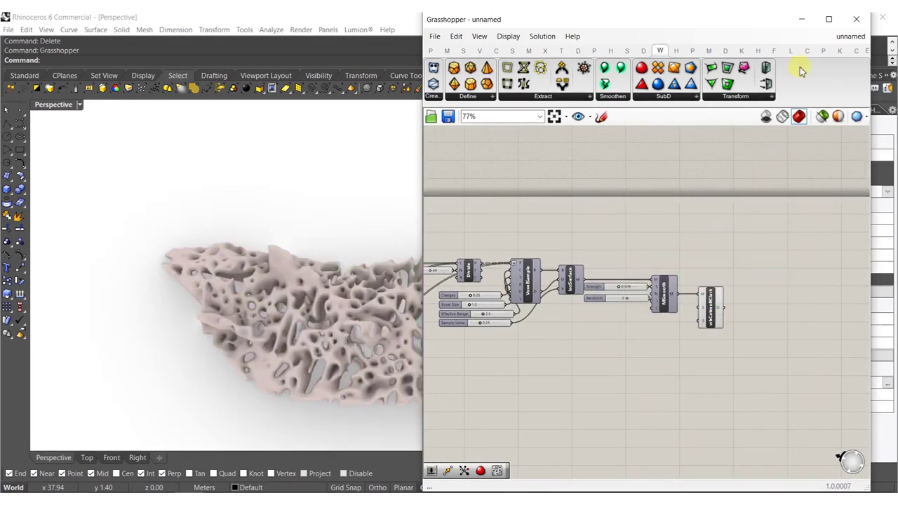
- Leave the Grasshopper window, check the denser baked mesh and undo its bake
click(850, 22)
right_drag(304, 379, 343, 265)
scroll(409, 322, up, 3)
right_drag(409, 322, 393, 337)
key(ctrl+z)
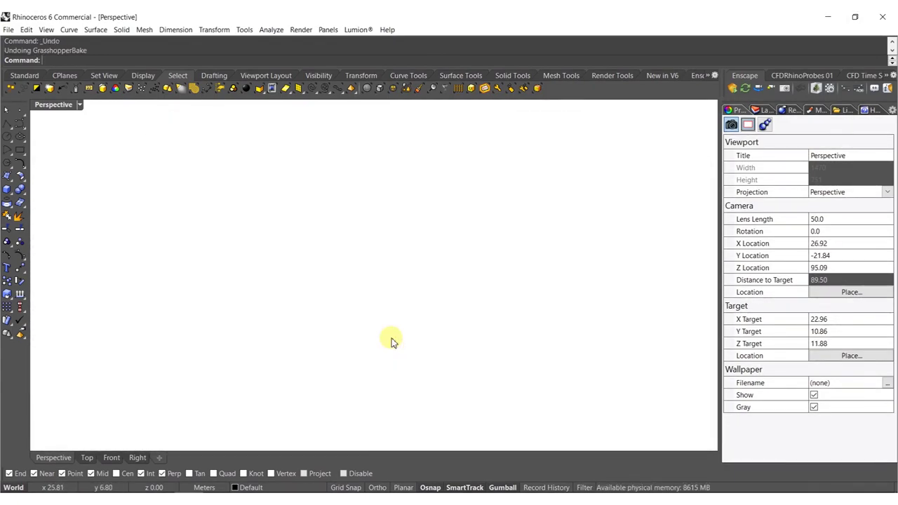
- Reopen the Grasshopper definition and lower the Count slider of the uppermost Populate Geometry to 435
key(Return)
scroll(707, 321, up, 4)
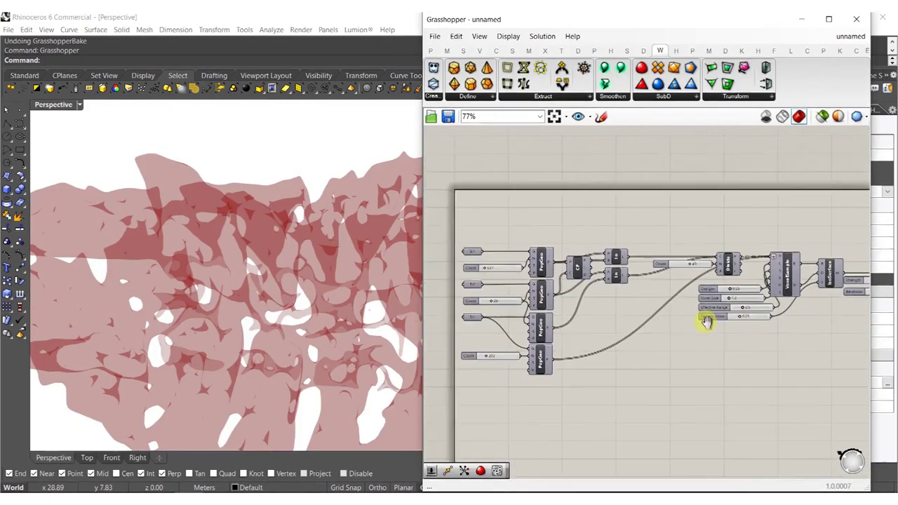
scroll(619, 270, up, 2)
scroll(619, 270, up, 8)
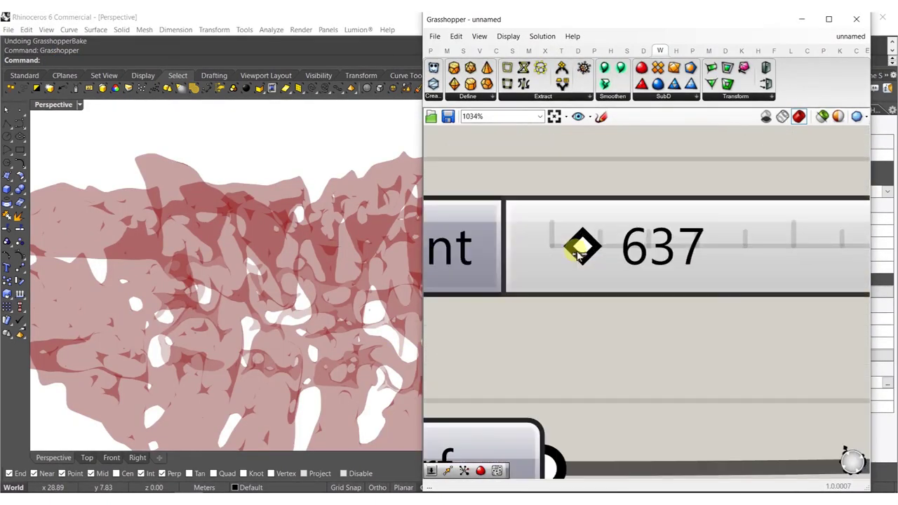
drag(575, 250, 536, 272)
right_drag(295, 359, 344, 246)
scroll(574, 242, up, 4)
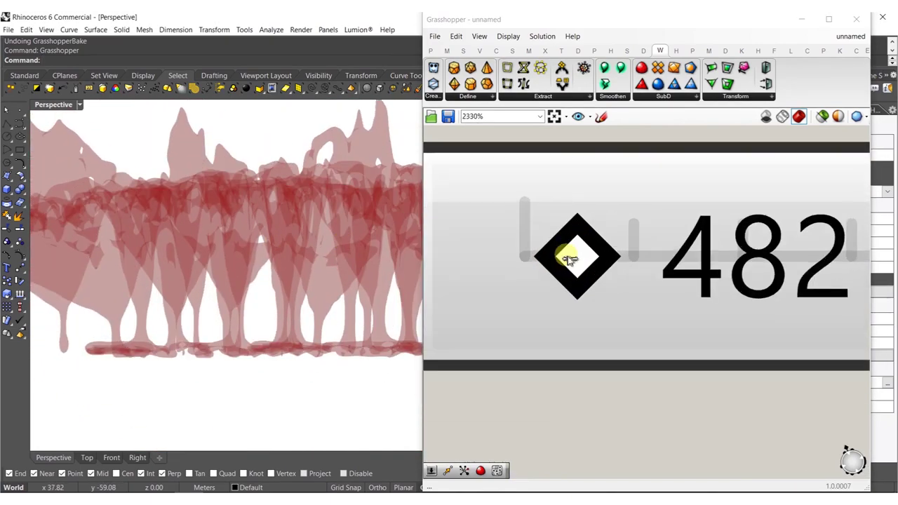
drag(563, 255, 562, 256)
right_drag(291, 200, 313, 331)
scroll(596, 299, down, 15)
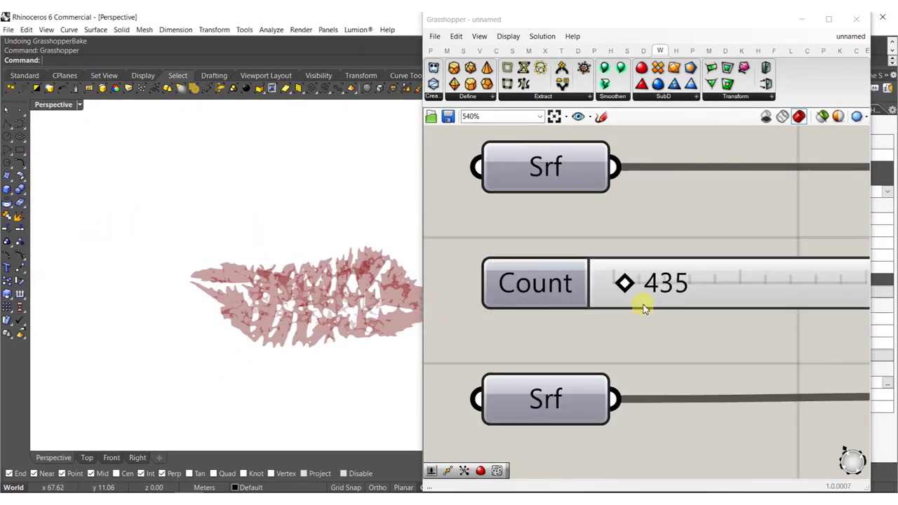
- Bake the updated wbCatmullClark mesh and minimize the Grasshopper window
right_drag(831, 373, 600, 369)
scroll(669, 315, up, 3)
drag(688, 258, 638, 361)
middle_click(650, 347)
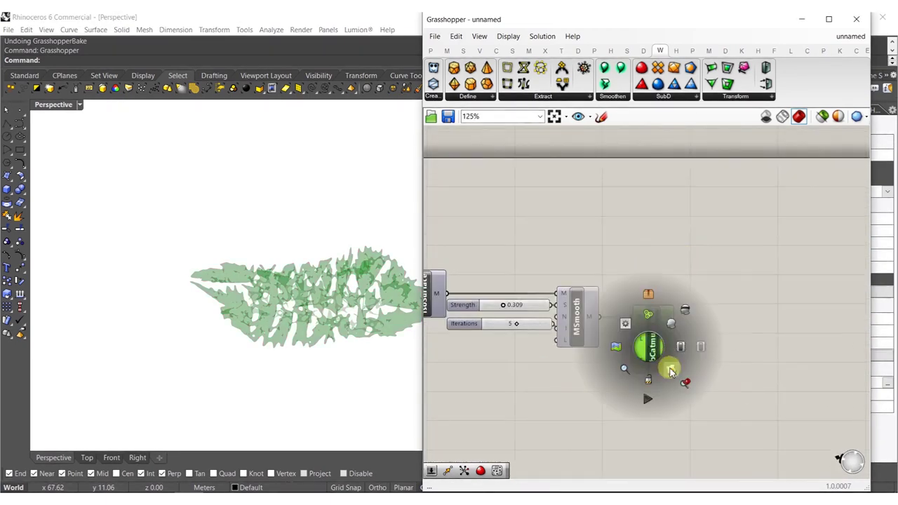
click(670, 372)
right_drag(345, 363, 325, 231)
scroll(343, 295, up, 3)
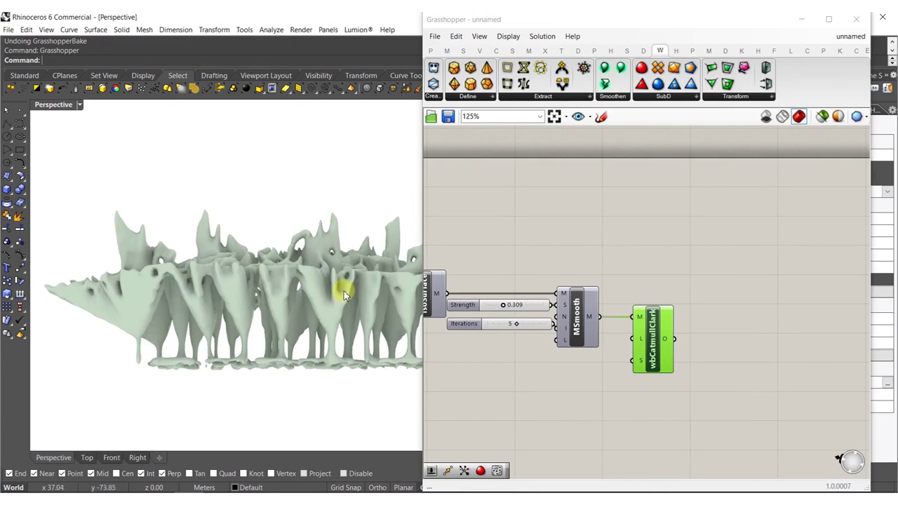
right_drag(717, 244, 699, 303)
click(802, 20)
- Select the baked column mesh and create a bounding box solid around it
right_drag(319, 344, 290, 388)
click(336, 359)
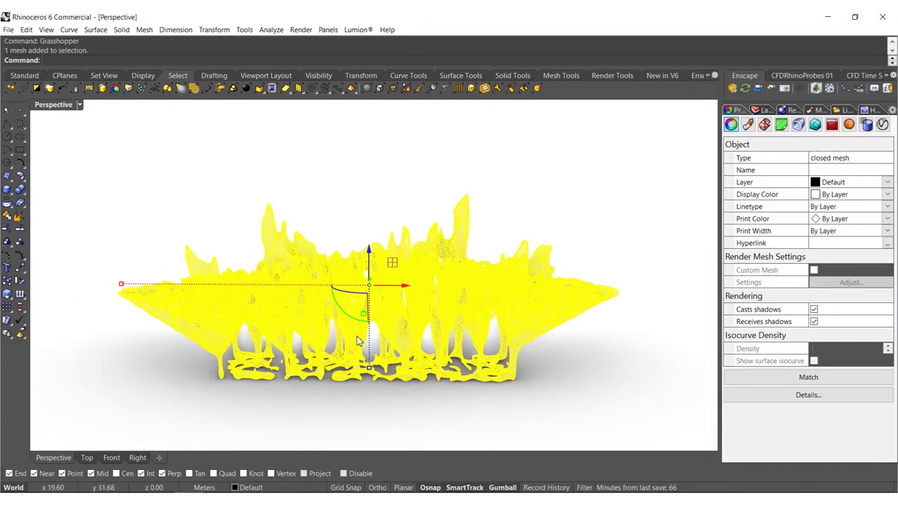
click(339, 338)
right_drag(339, 338, 311, 315)
click(368, 320)
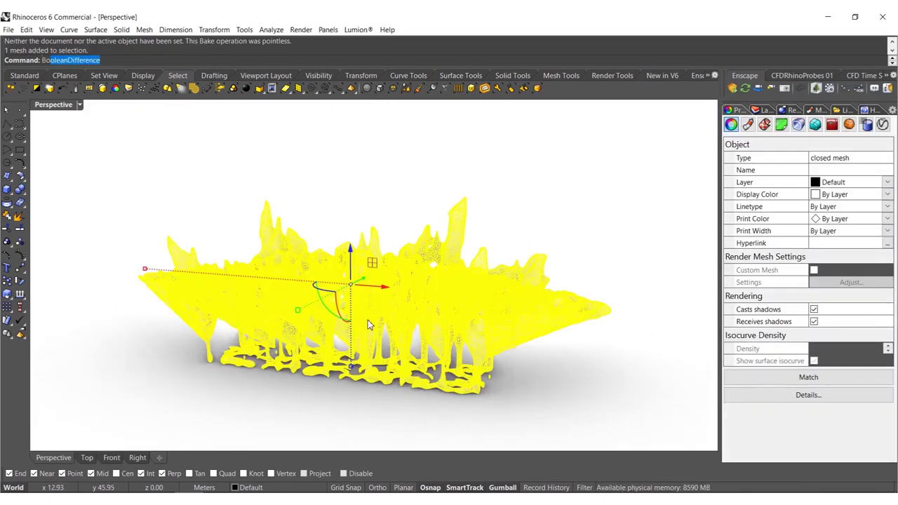
key(Return)
click(688, 418)
right_drag(435, 403, 434, 327)
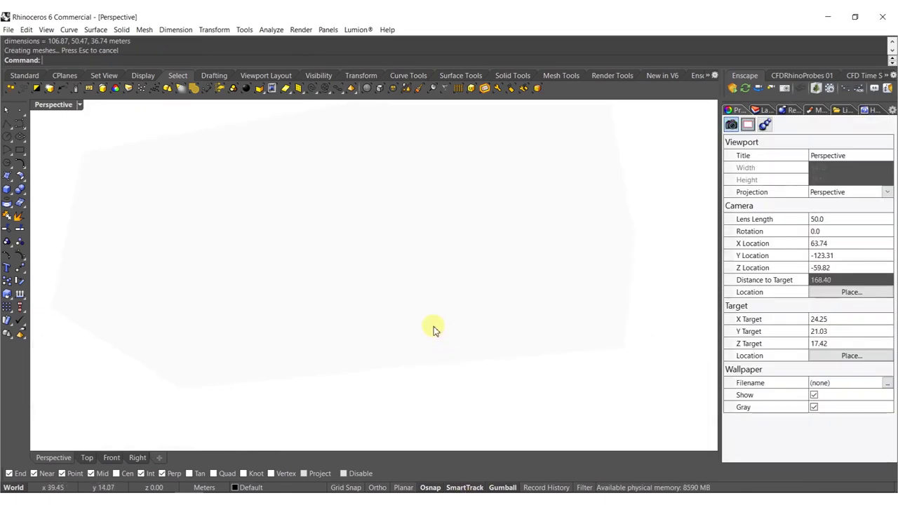
- In Shaded display mode, explode the bounding box and delete every face except the bottom one
middle_click(440, 271)
click(461, 267)
click(412, 292)
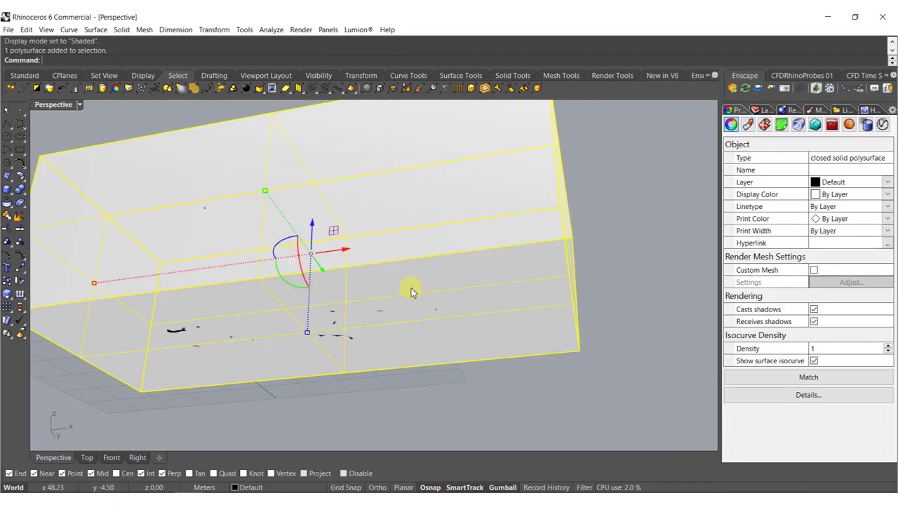
click(430, 299)
key(Delete)
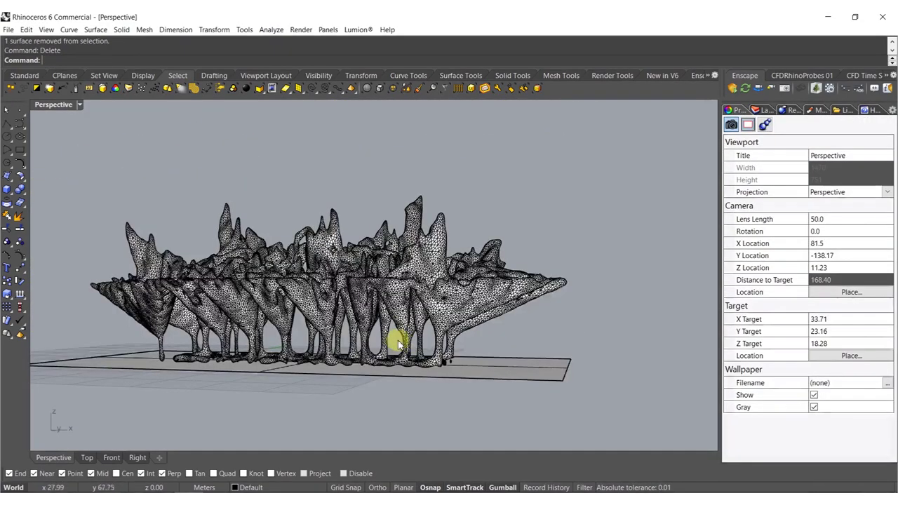
- Raise the remaining bottom surface slightly under the columns and stretch it far beyond the mesh along its Y axis
scroll(397, 401, up, 5)
click(344, 395)
ctrl+drag(411, 372, 410, 362)
scroll(409, 328, down, 10)
right_drag(410, 328, 293, 314)
drag(283, 291, 371, 299)
right_drag(149, 341, 370, 299)
drag(371, 299, 256, 334)
scroll(257, 331, down, 10)
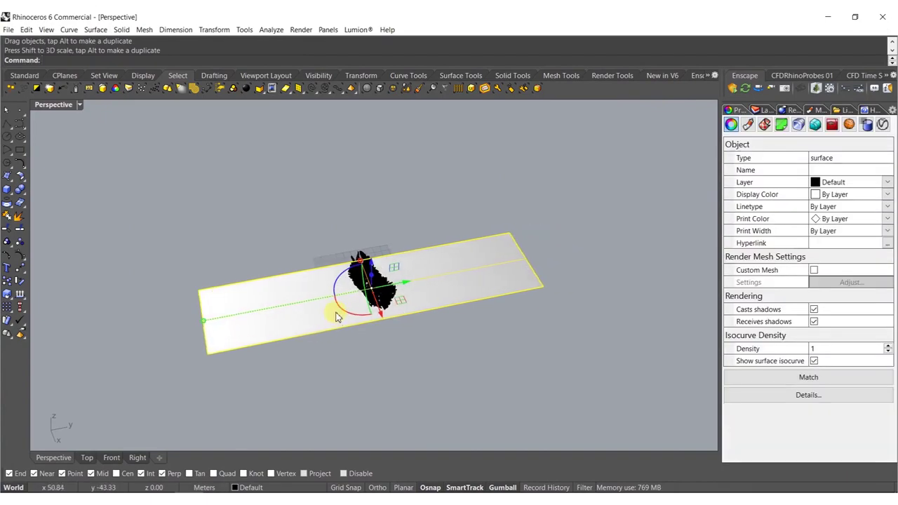
- Enlarge the bottom surface into a wide ground plane extending far around the column mesh
right_drag(337, 310, 381, 307)
drag(346, 296, 411, 333)
shift+drag(435, 304, 572, 359)
right_drag(571, 360, 377, 268)
scroll(375, 268, up, 15)
right_drag(309, 295, 344, 414)
key(Escape)
- Rebuild the ground surface with 125 U and 125 V points at degree 3
scroll(365, 269, up, 7)
click(357, 342)
scroll(357, 340, down, 12)
shift+right_drag(358, 311, 401, 293)
right_drag(411, 371, 421, 325)
scroll(420, 325, up, 7)
right_drag(418, 239, 321, 280)
text(Rebuild)
key(Return)
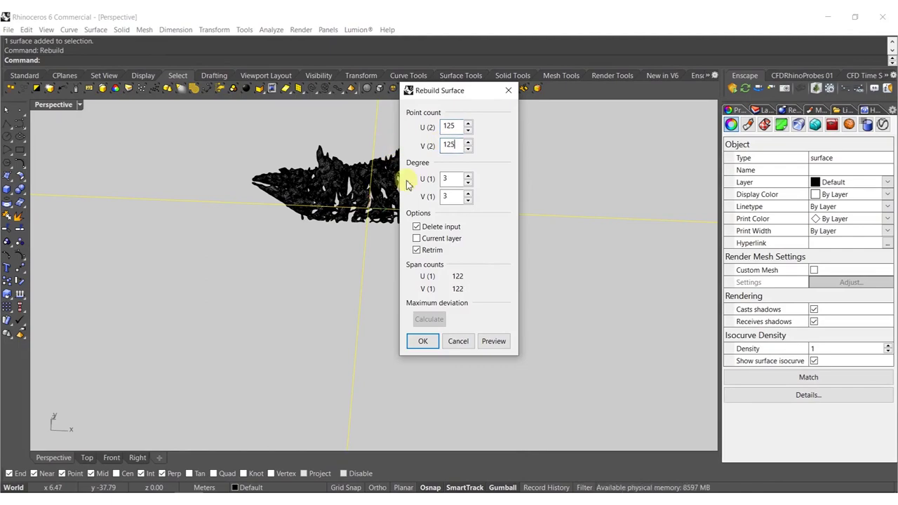
click(423, 342)
- Invert the selection from the ground surface to the column mesh and lock it
right_drag(424, 341, 367, 290)
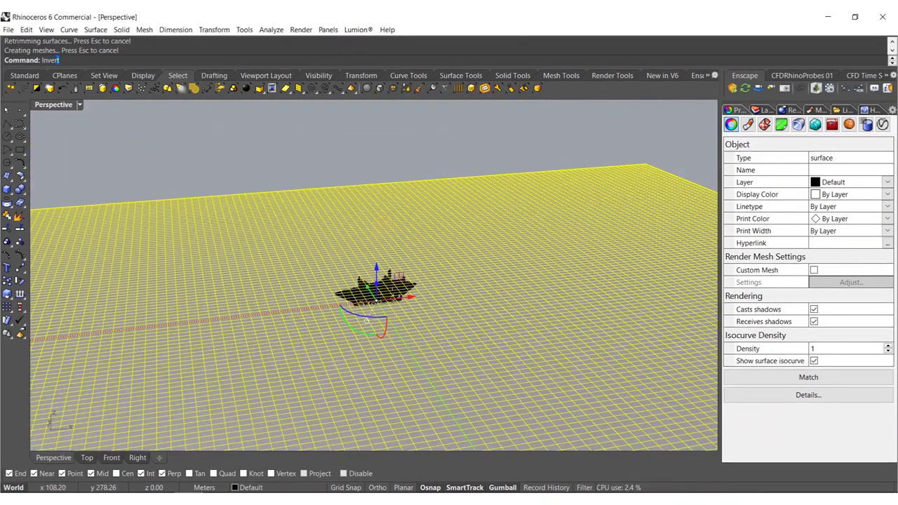
key(Return)
key(ctrl+l)
- Stretch the rebuilt ground surface further along its Y axis and clear the selection
right_drag(388, 290, 304, 298)
click(305, 298)
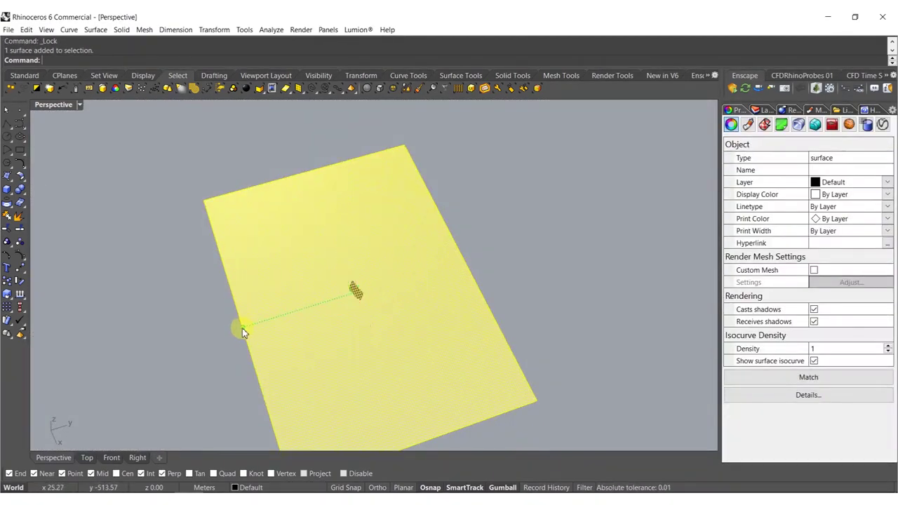
drag(243, 329, 180, 349)
scroll(369, 302, up, 8)
right_drag(369, 301, 390, 254)
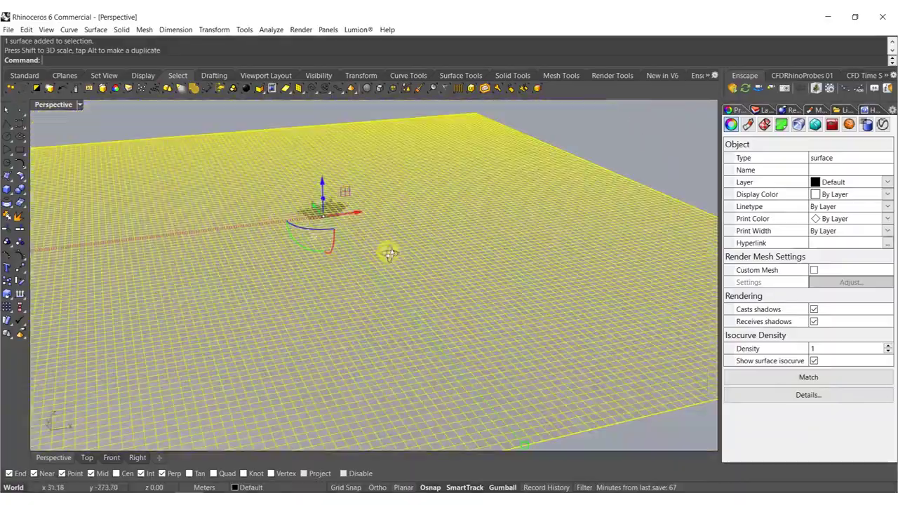
key(Escape)
- Select the ground surface and turn on its control points
scroll(317, 212, down, 4)
right_drag(317, 212, 394, 186)
scroll(327, 229, up, 6)
click(352, 356)
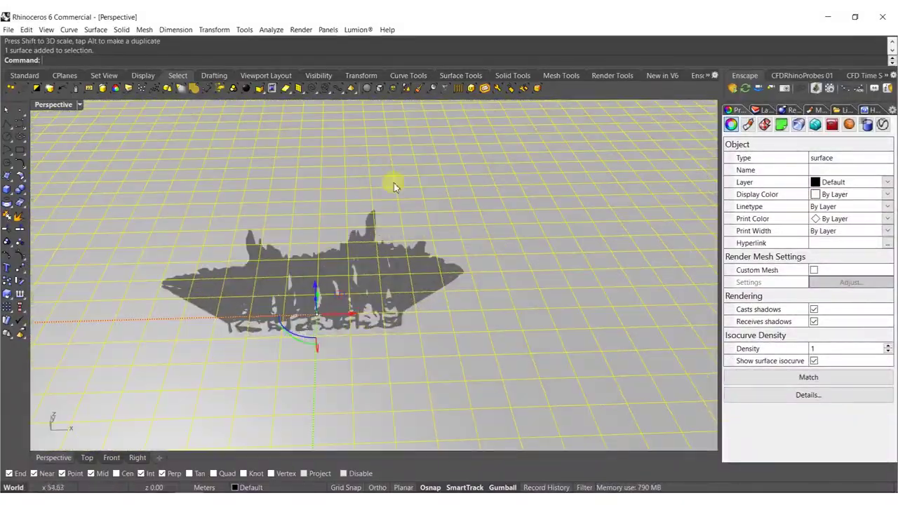
click(17, 265)
scroll(302, 268, down, 5)
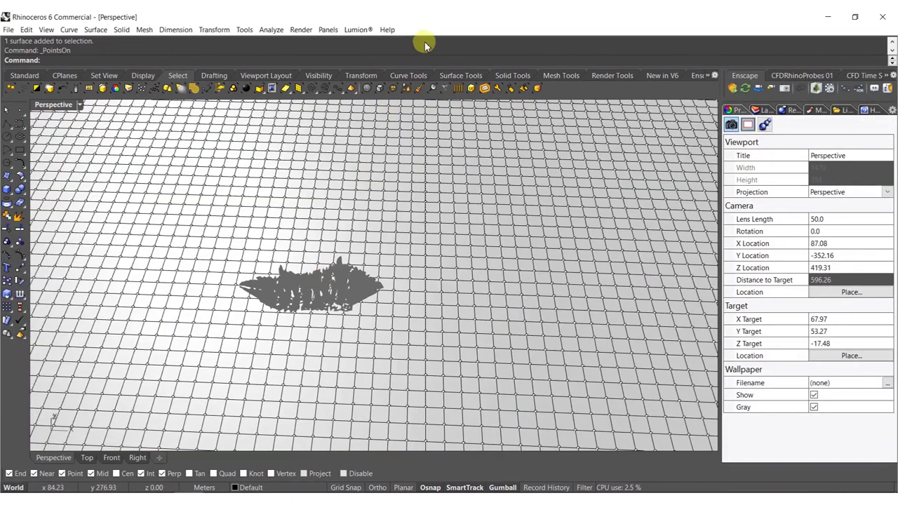
- Brush-select several winding bands of the ground surface's control points beside and around the column mesh
click(421, 90)
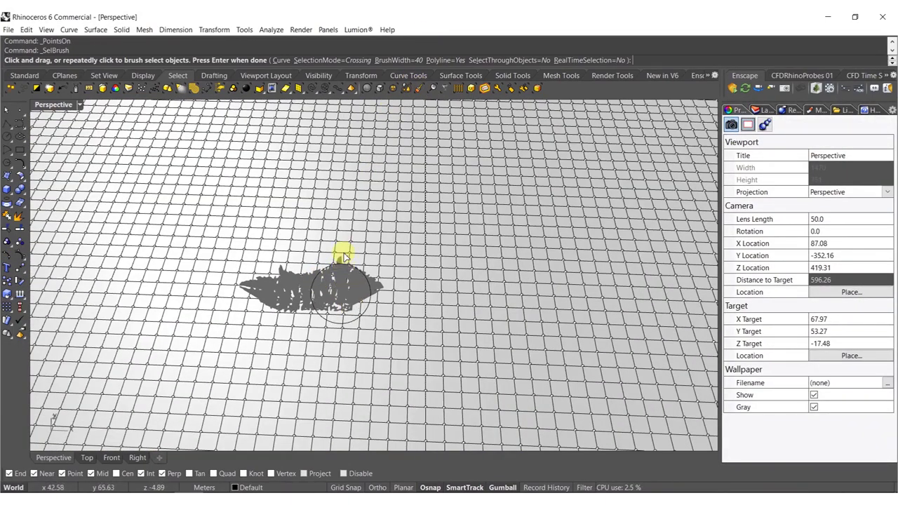
drag(372, 301, 340, 302)
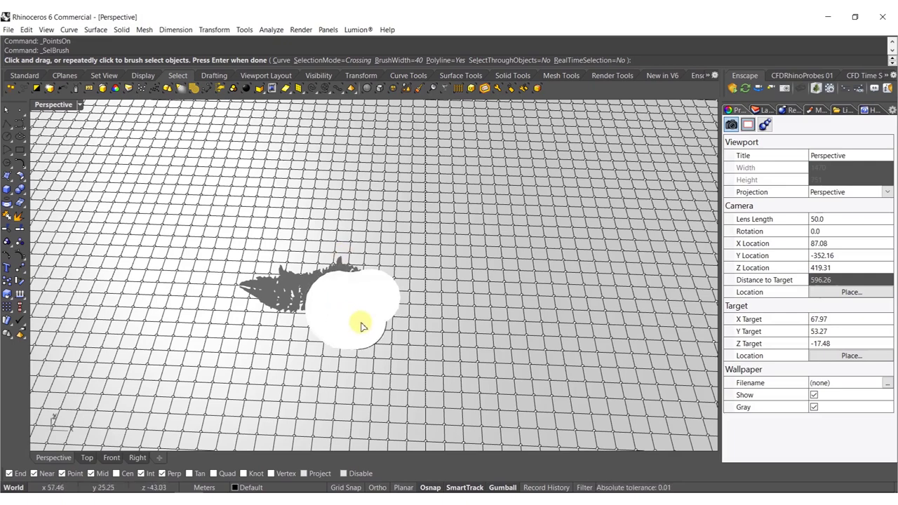
drag(351, 372, 487, 395)
key(Return)
scroll(414, 265, down, 5)
key(Return)
mouse_move(401, 217)
mouse_down()
mouse_move(321, 301)
mouse_move(194, 288)
mouse_move(129, 259)
mouse_up()
key(Return)
key(Return)
shift+right_drag(544, 116, 483, 175)
mouse_move(422, 202)
mouse_down()
mouse_move(644, 396)
mouse_move(637, 406)
mouse_up()
key(Return)
shift+right_drag(537, 409, 516, 242)
right_drag(489, 295, 490, 291)
key(Return)
drag(543, 322, 126, 353)
key(Return)
mouse_move(127, 353)
shift+right_down()
mouse_move(296, 324)
mouse_move(210, 156)
shift+right_up()
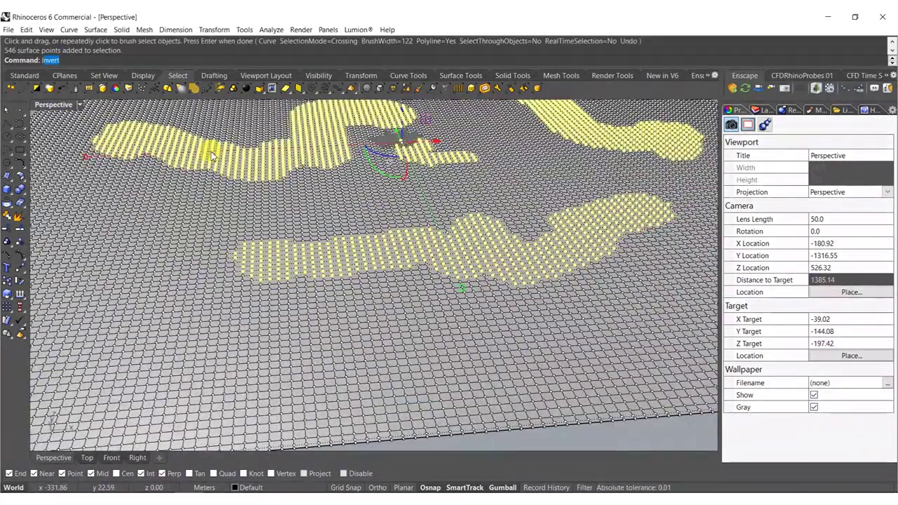
- Invert the control point selection and lower those points so the brushed bands form raised landforms
key(Return)
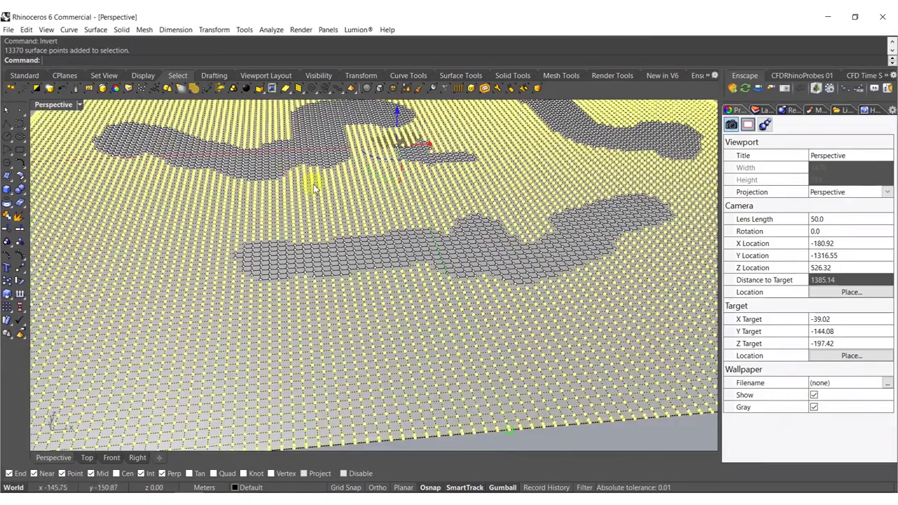
scroll(403, 165, up, 8)
shift+right_drag(397, 147, 375, 241)
scroll(374, 241, up, 2)
right_drag(367, 176, 372, 127)
shift+right_drag(375, 207, 334, 393)
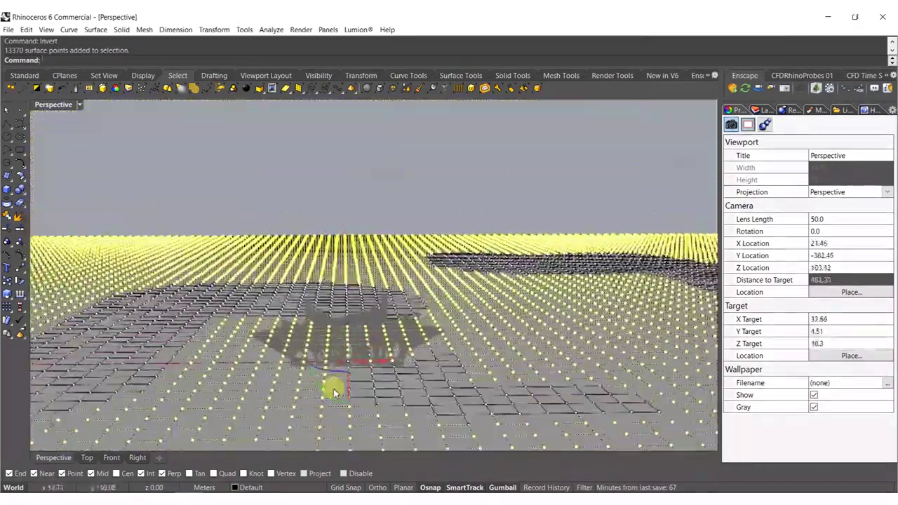
scroll(367, 299, up, 3)
drag(386, 265, 390, 306)
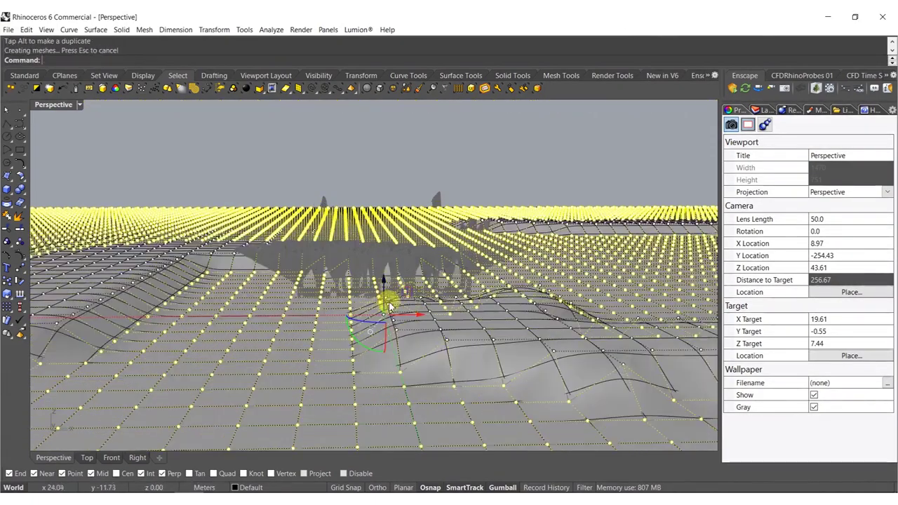
- Turn off the control points and run Smooth on the whole ground surface
right_drag(390, 307, 407, 342)
key(Escape)
key(Escape)
click(421, 352)
text(Smm)
key(Return)
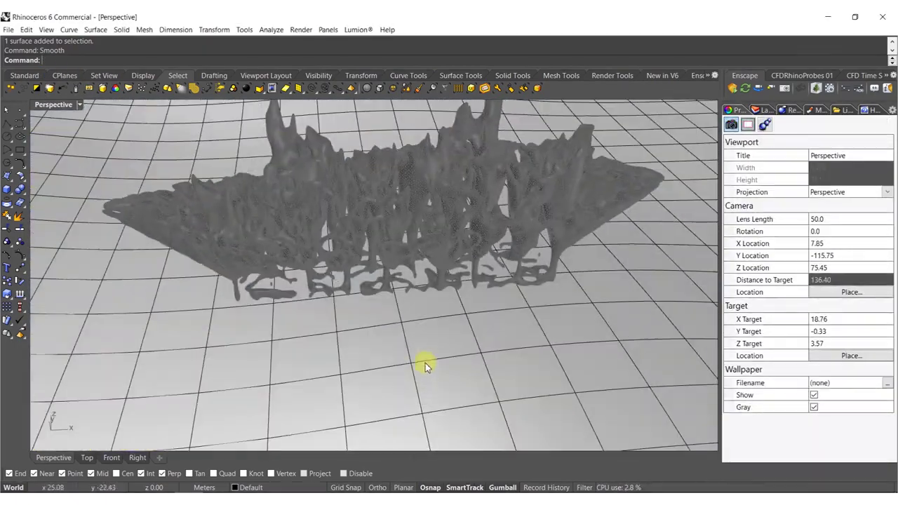
- Adjust the smoothed terrain's height so it meets the feet of the columns
click(426, 363)
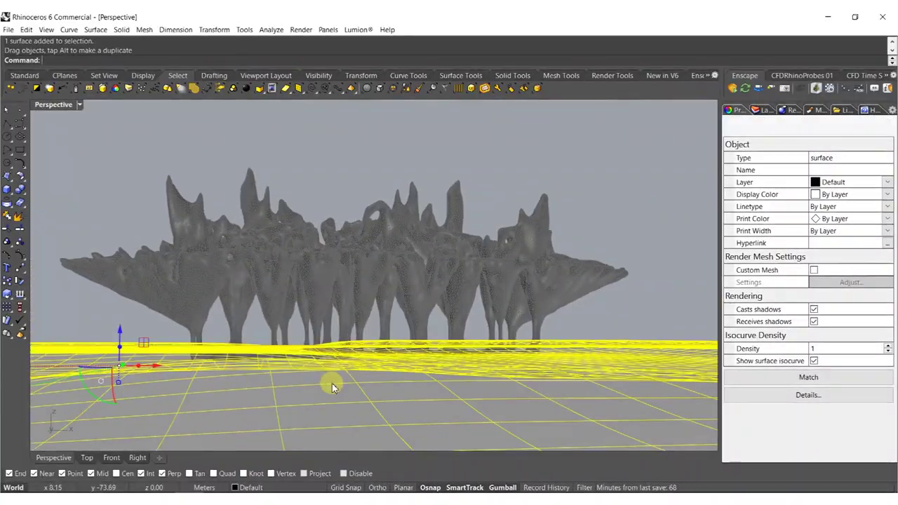
key(Escape)
drag(335, 398, 339, 379)
- Move the terrain surface to the GRASS layer under LANDSCAPE and clear the selection
right_drag(339, 379, 398, 265)
scroll(387, 294, down, 6)
scroll(421, 277, down, 16)
click(592, 171)
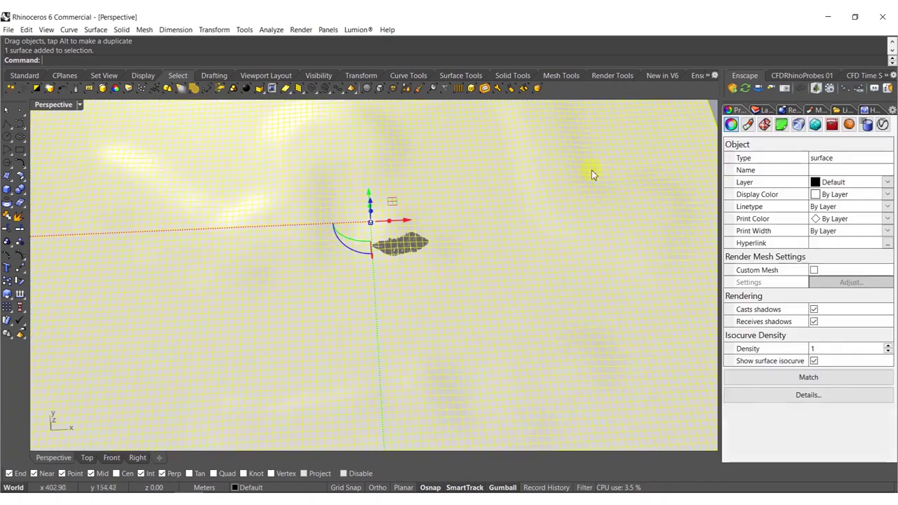
click(765, 114)
scroll(800, 400, down, 5)
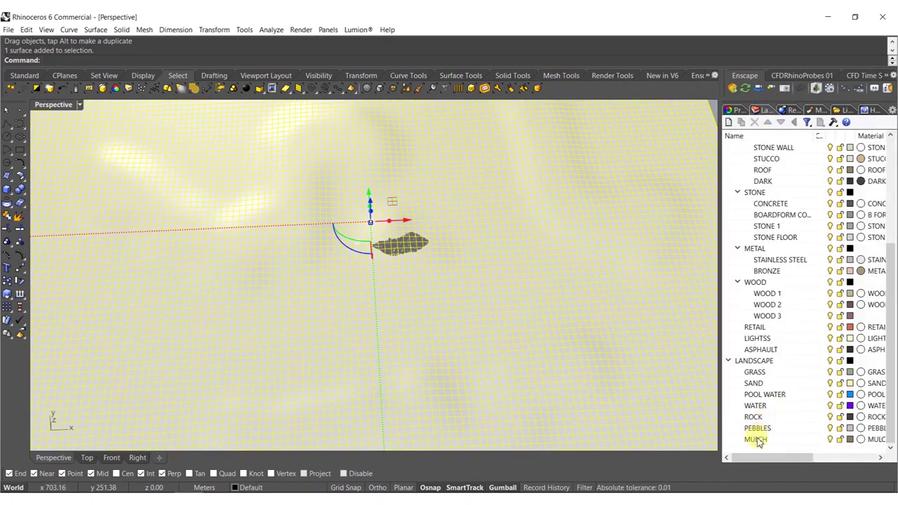
right_click(754, 375)
click(761, 327)
right_drag(451, 298, 442, 221)
key(Escape)
- Create a plane between opposite corners of the terrain and adjust its height so only the raised landforms emerge
right_drag(424, 289, 388, 311)
scroll(403, 302, down, 7)
scroll(392, 309, up, 4)
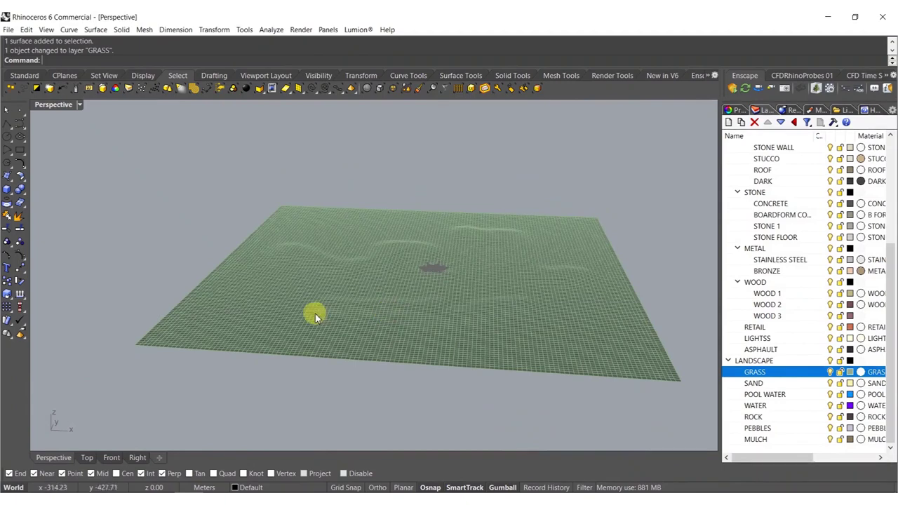
click(7, 181)
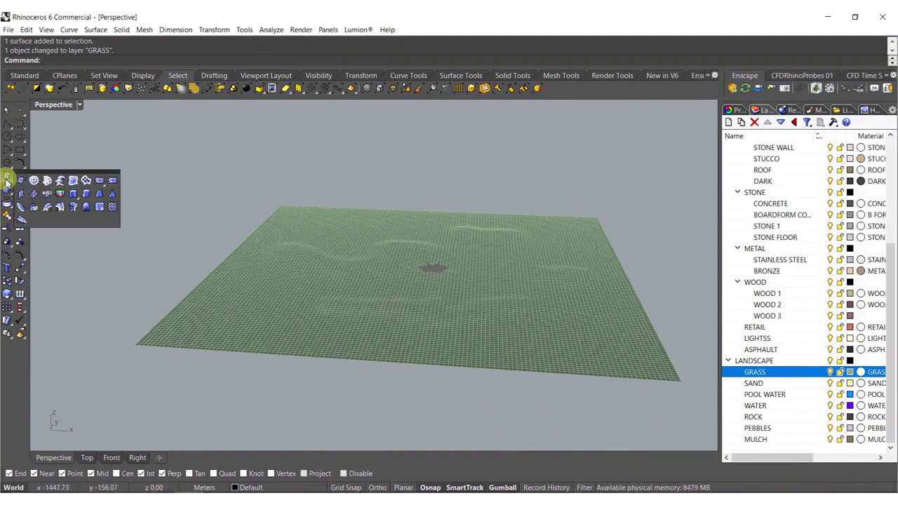
click(101, 181)
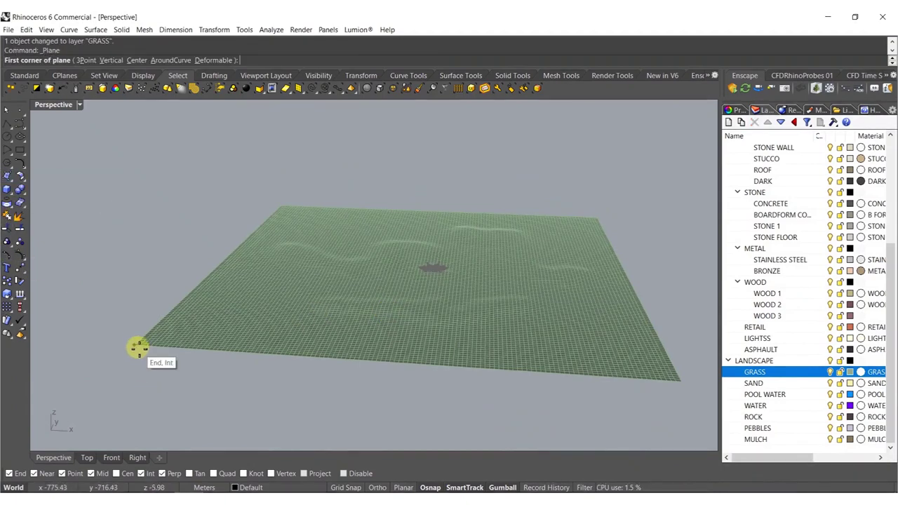
click(137, 346)
click(597, 218)
shift+click(492, 296)
ctrl+click(491, 296)
scroll(423, 293, up, 12)
right_drag(419, 220, 347, 367)
drag(351, 359, 354, 364)
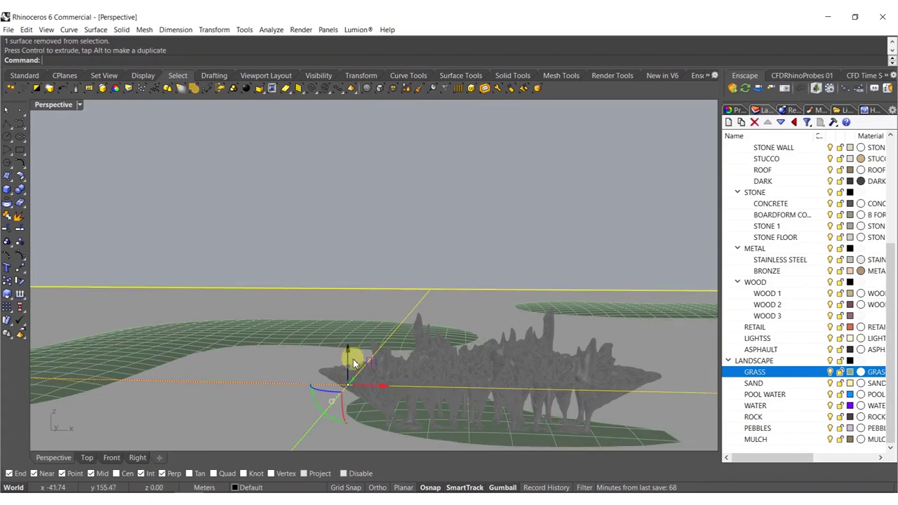
- Move the plane to the WATER layer under LANDSCAPE and clear the selection
right_click(763, 409)
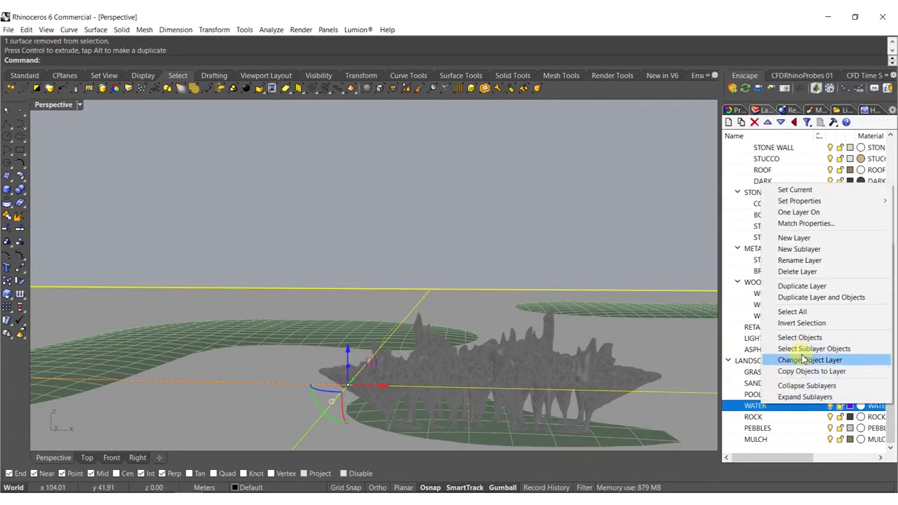
click(779, 360)
key(Escape)
right_drag(466, 356, 456, 374)
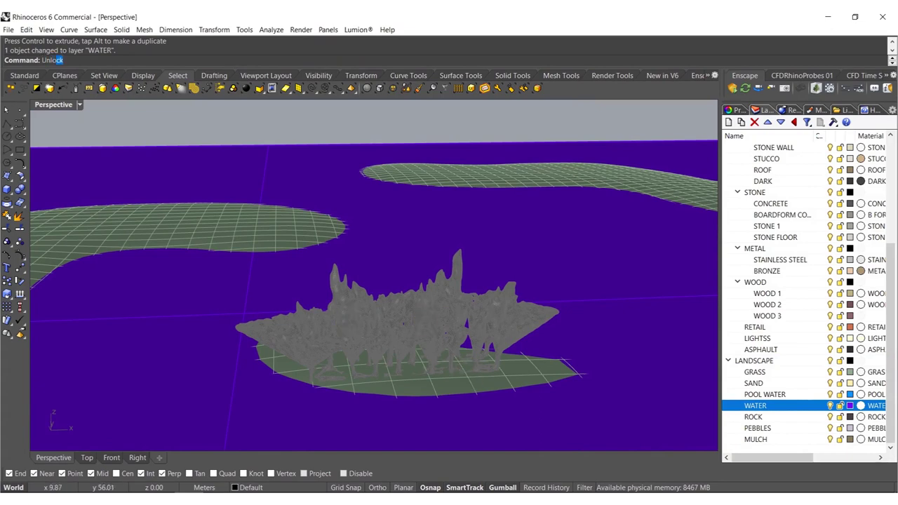
- Unlock the column mesh, move it to the ROCK layer under LANDSCAPE, and clear the selection
right_click(348, 326)
click(349, 326)
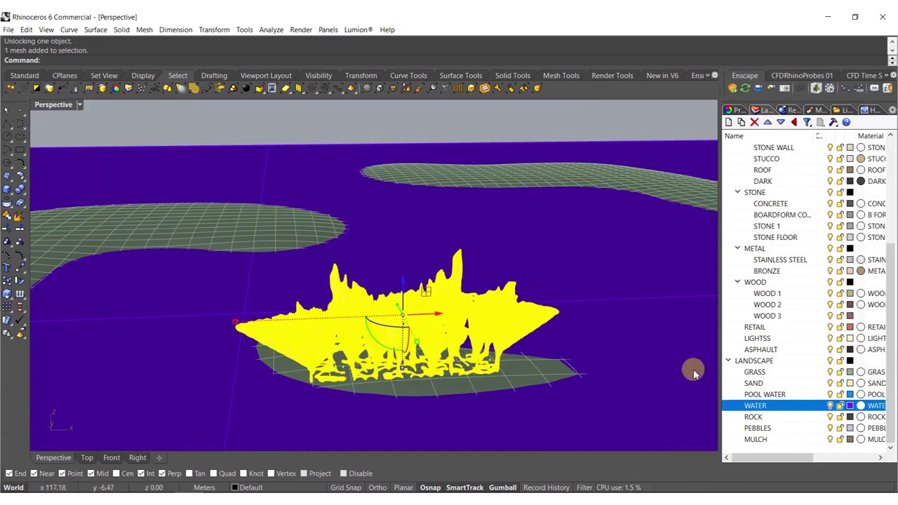
right_click(753, 418)
click(772, 374)
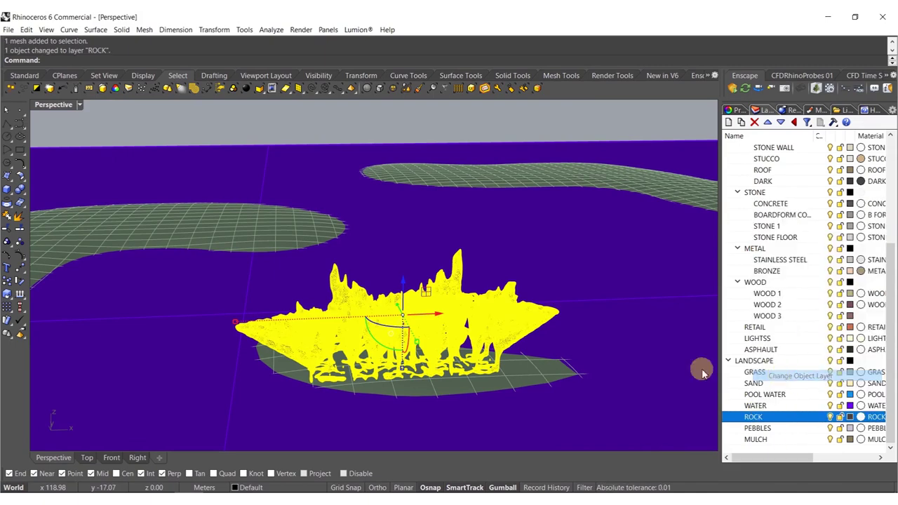
scroll(381, 371, up, 3)
key(Escape)
right_drag(400, 380, 418, 361)
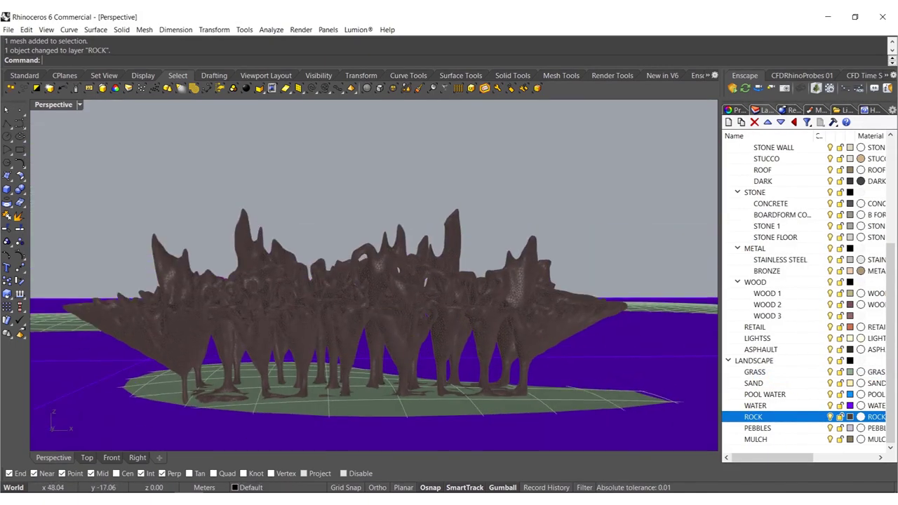
- Switch to Lumion and bring the imported columns and their island into close view
click(777, 493)
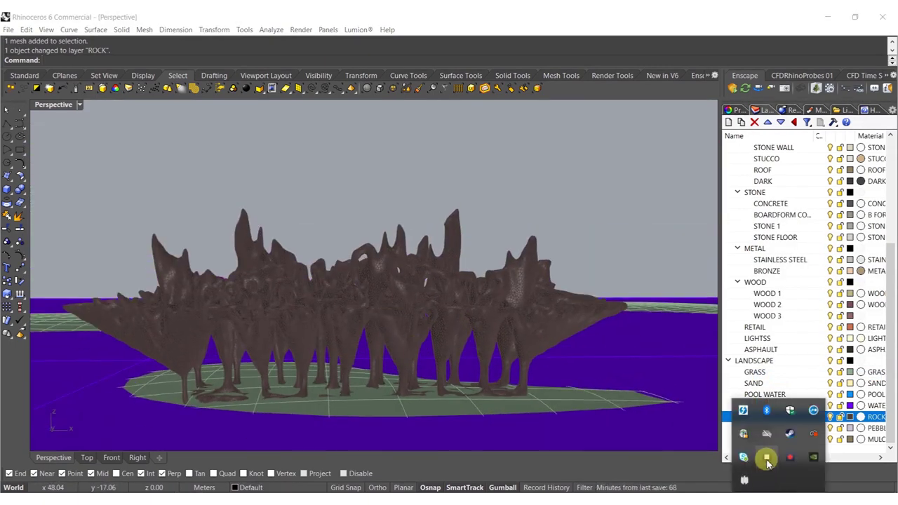
click(767, 460)
right_drag(447, 292, 430, 274)
right_drag(340, 295, 303, 213)
key(w)
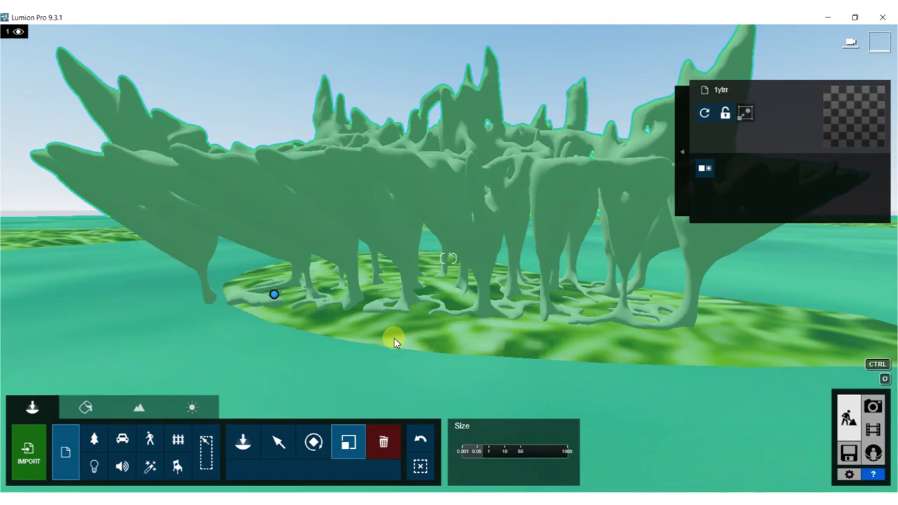
- Apply the Wild Grass 02 material to the grass terrain, with grass length 1.0 and grass size 0.2
click(99, 407)
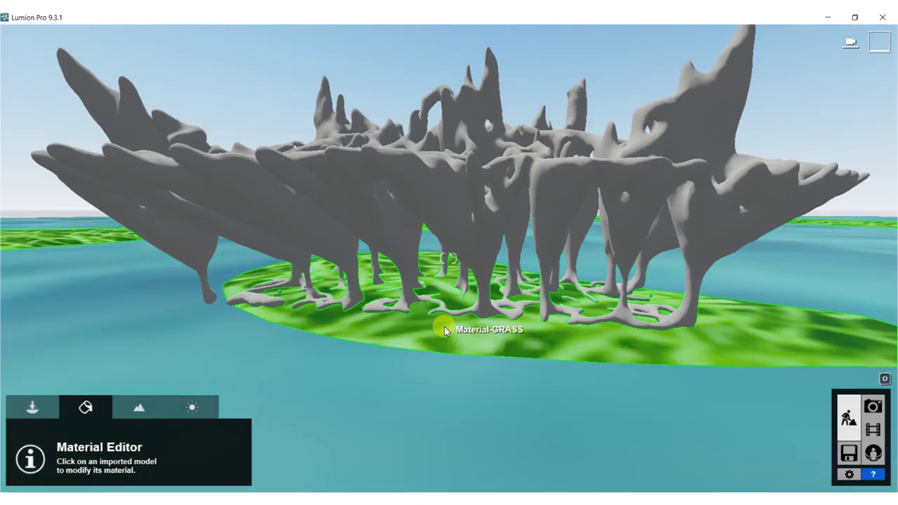
click(433, 332)
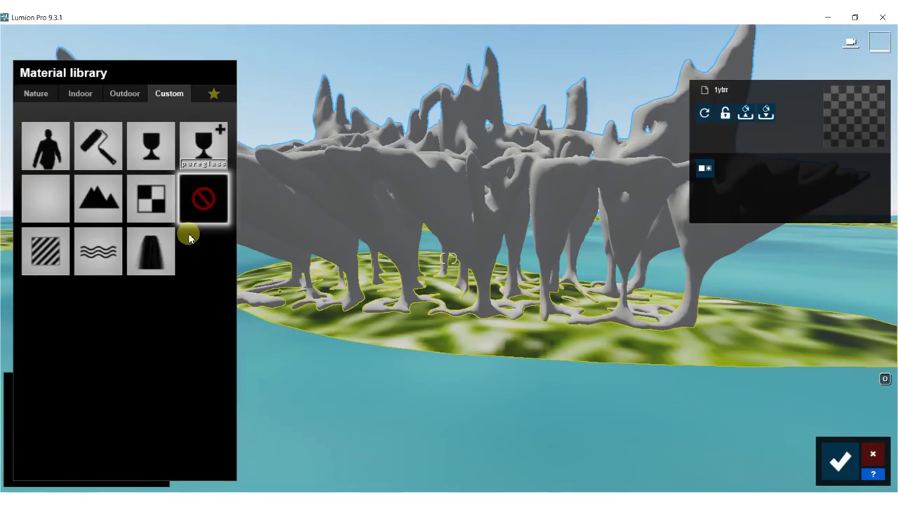
click(37, 94)
click(84, 132)
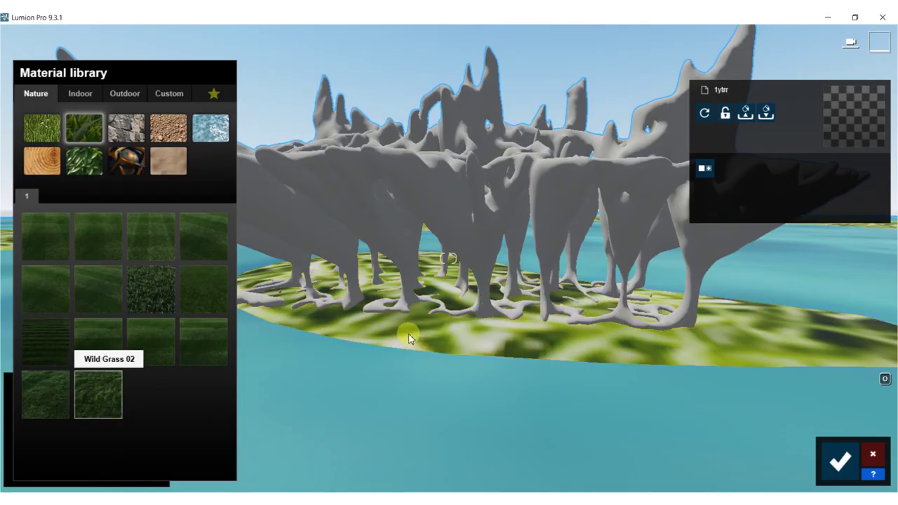
click(450, 328)
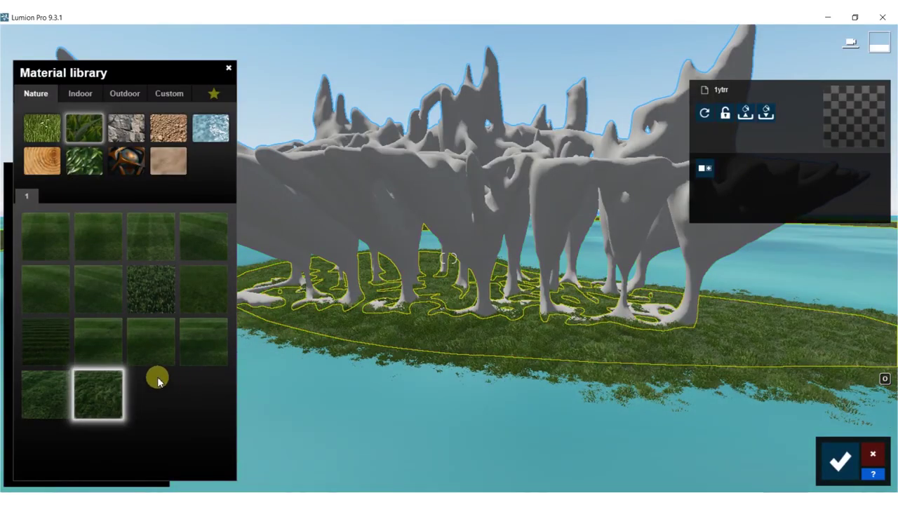
click(99, 397)
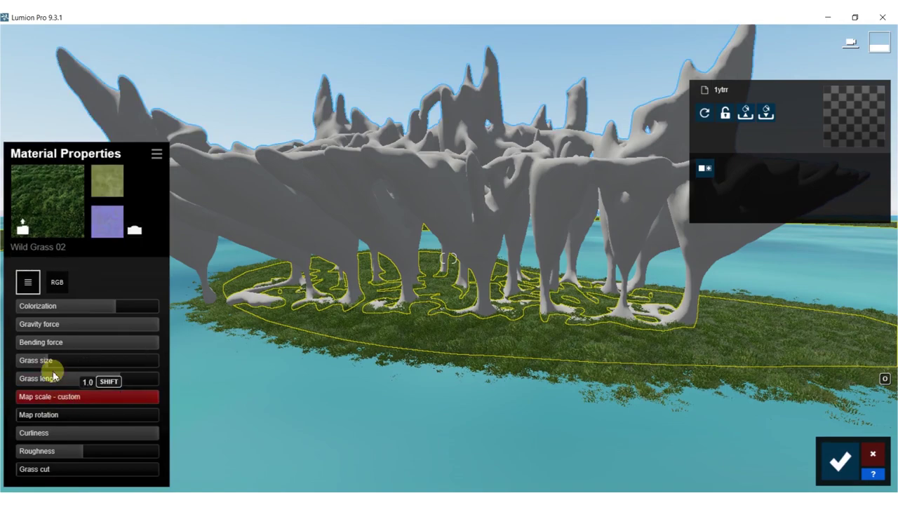
drag(141, 383, 193, 386)
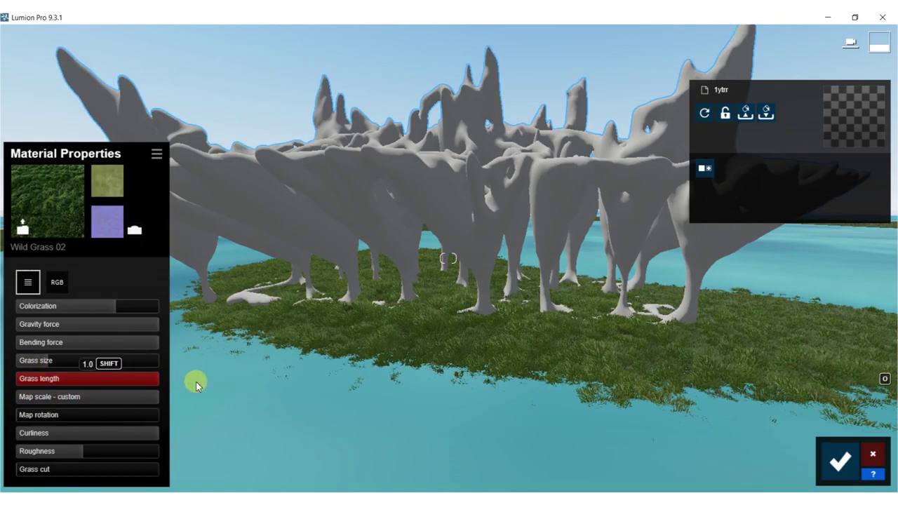
mouse_move(49, 362)
mouse_down()
mouse_move(65, 361)
mouse_move(45, 361)
mouse_up()
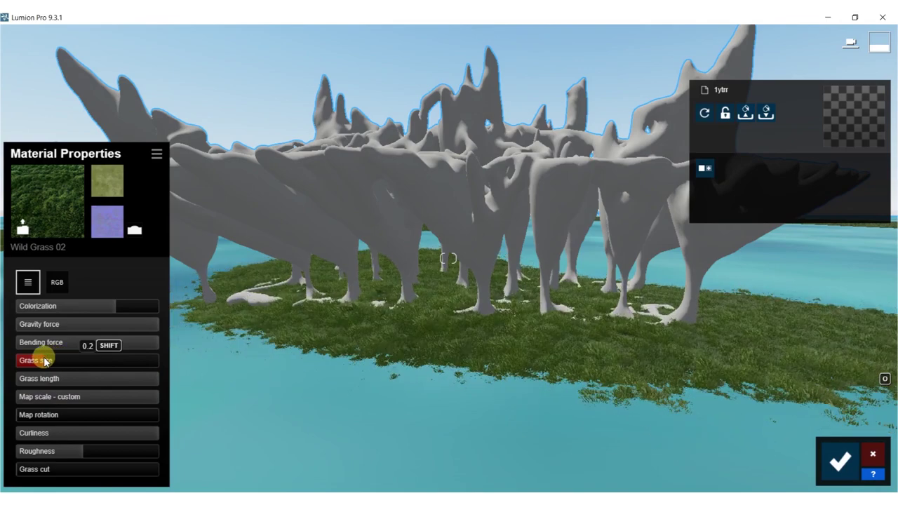
- Apply a rippled clear water material from the Nature materials to the water plane
click(264, 421)
click(31, 94)
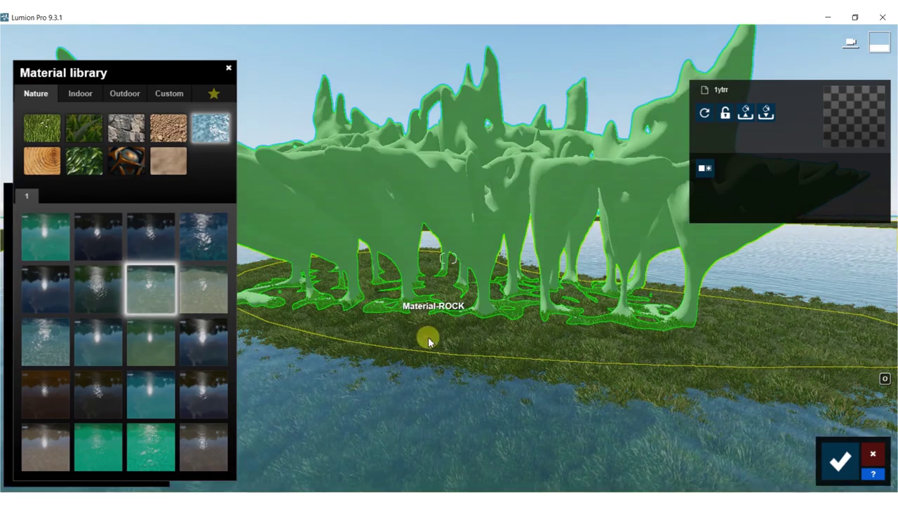
- Apply the Warm White Fur material to the columns' ROCK surface
right_drag(512, 379, 453, 372)
right_drag(485, 231, 515, 217)
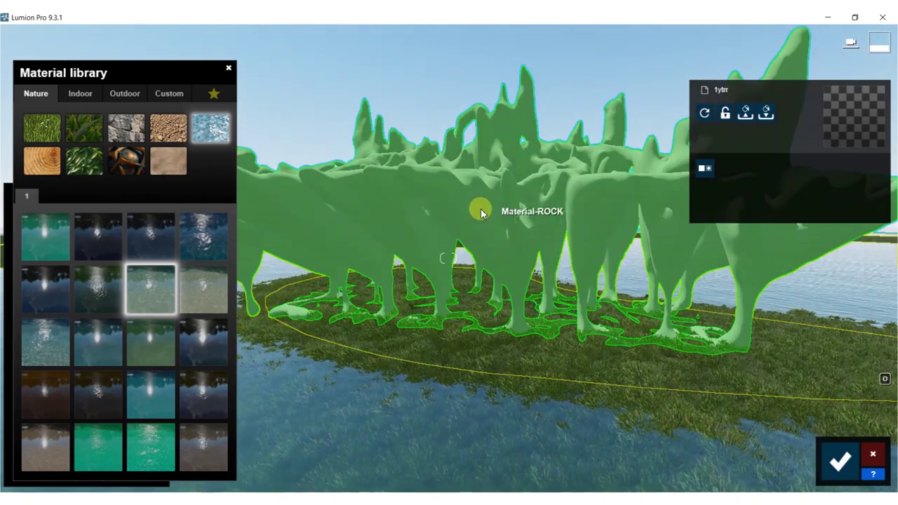
click(481, 205)
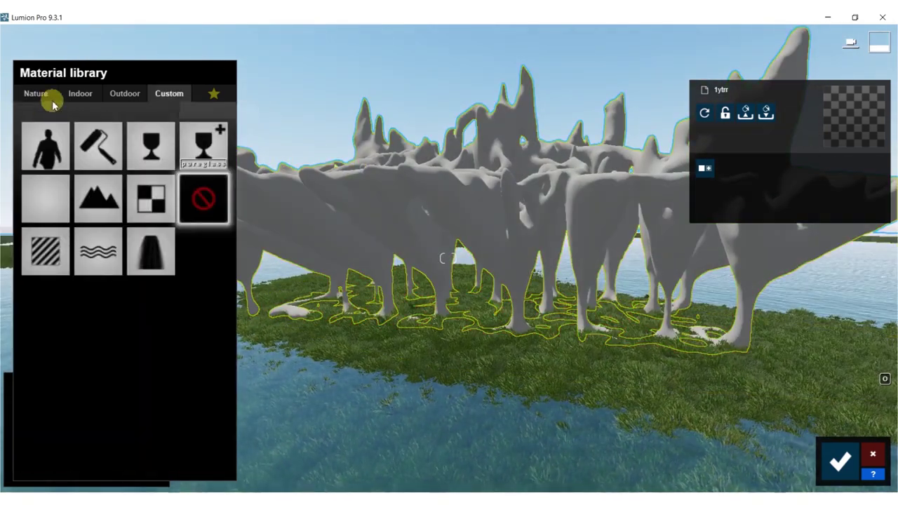
click(37, 94)
click(164, 169)
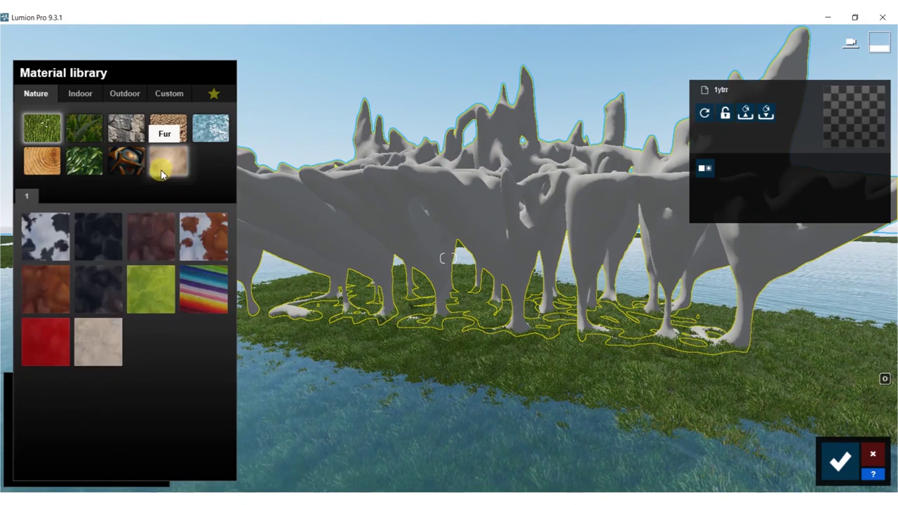
click(97, 343)
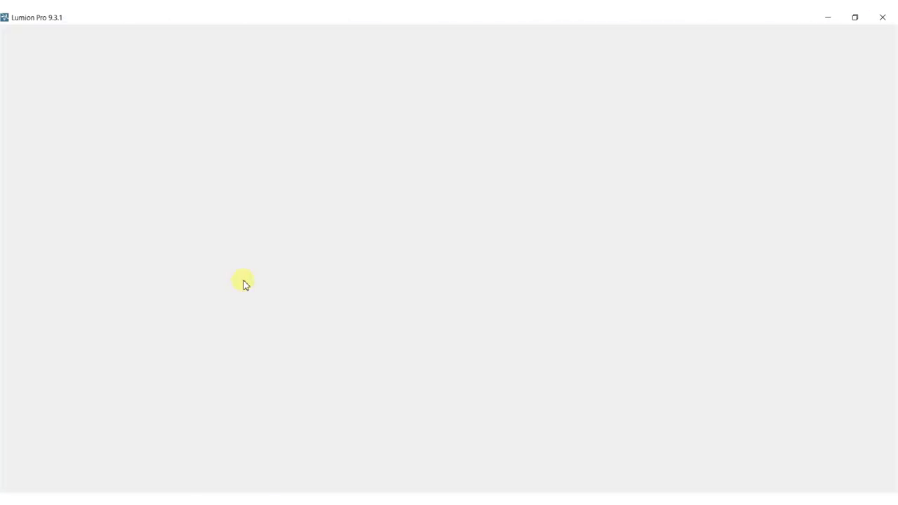
- Increase the fur size, maximise its bending force, fine-tune the fur length, and reduce the velvet scale to minimum
right_drag(393, 274, 319, 276)
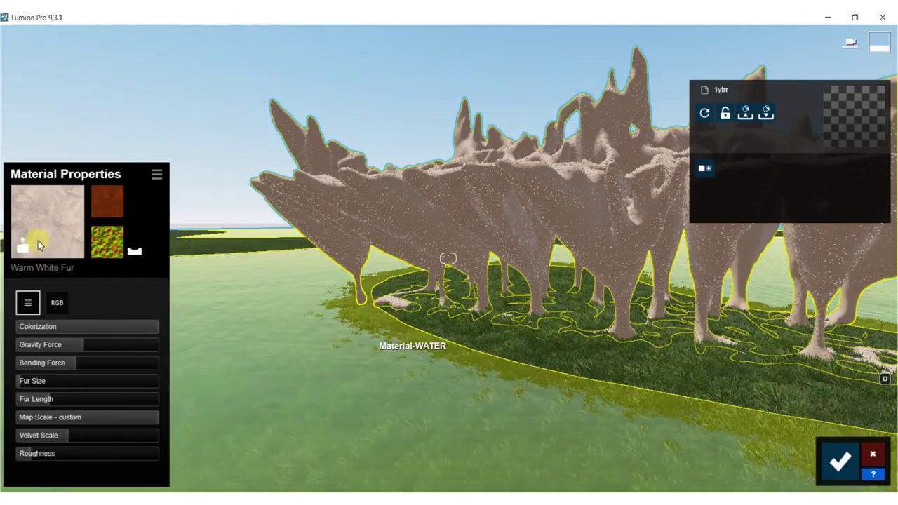
mouse_move(55, 388)
mouse_down()
mouse_move(85, 387)
mouse_move(61, 388)
mouse_up()
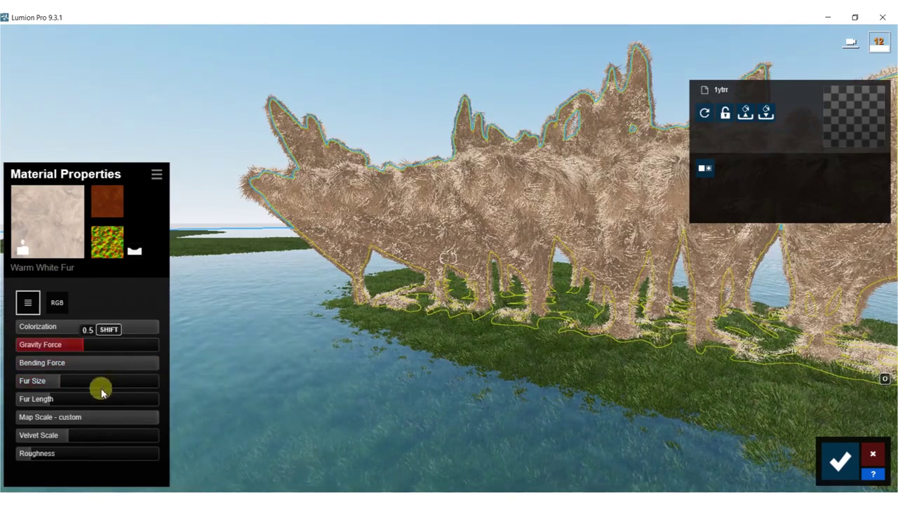
key(w)
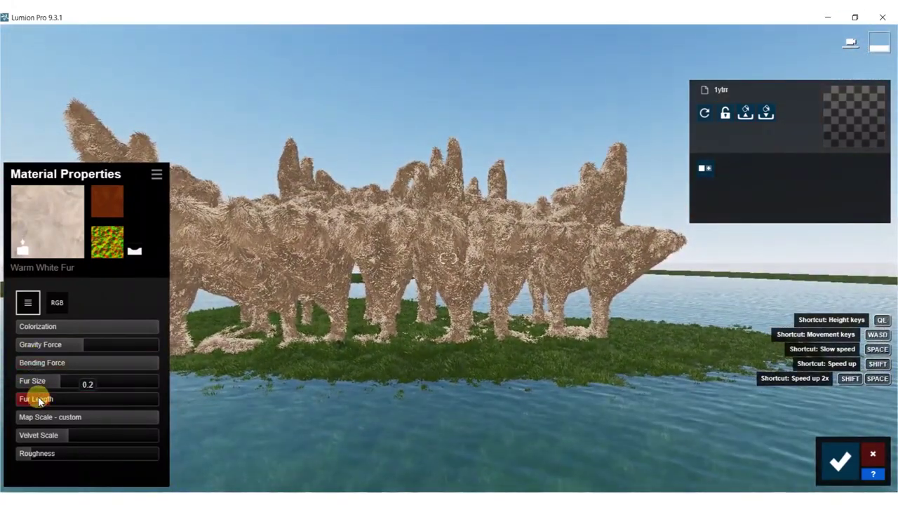
drag(40, 400, 66, 381)
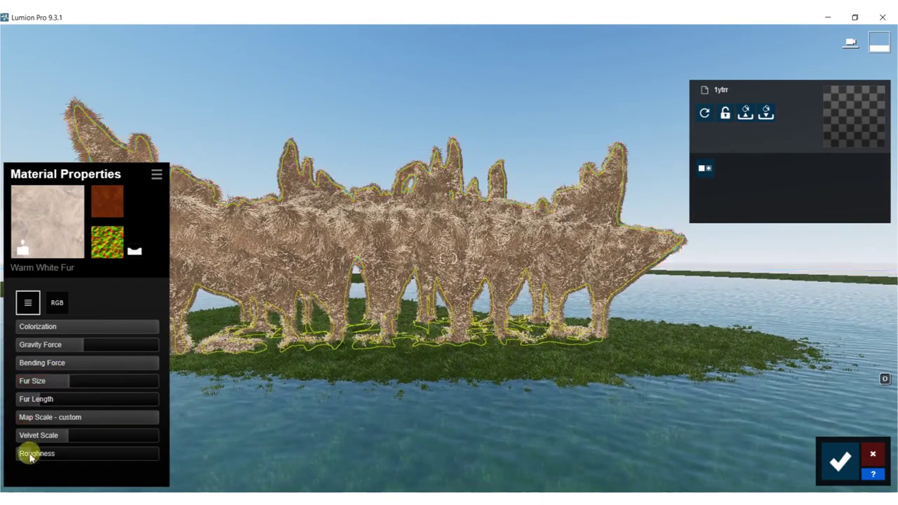
shift+drag(41, 418, 62, 383)
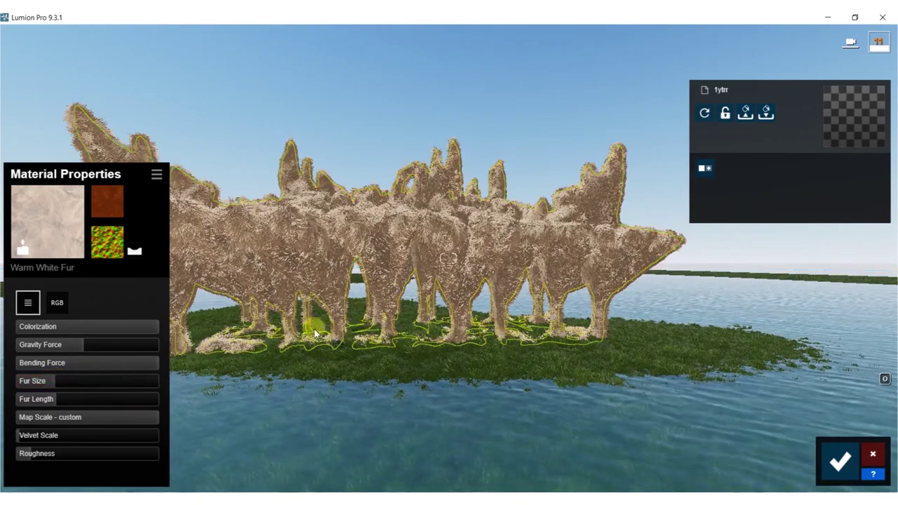
- Reduce the fur's gravity force to minimum, raise its roughness, and save the material changes
mouse_move(477, 349)
right_down()
mouse_move(500, 347)
mouse_move(477, 351)
right_up()
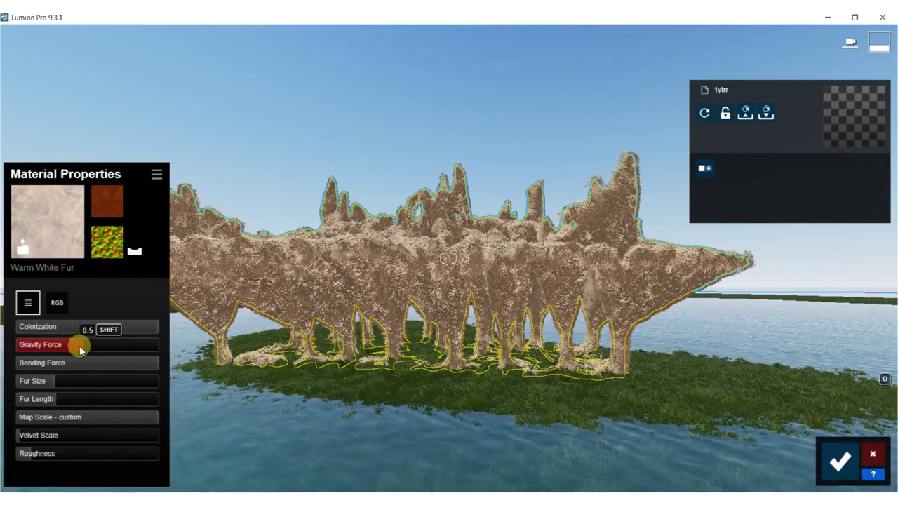
drag(45, 349, 4, 348)
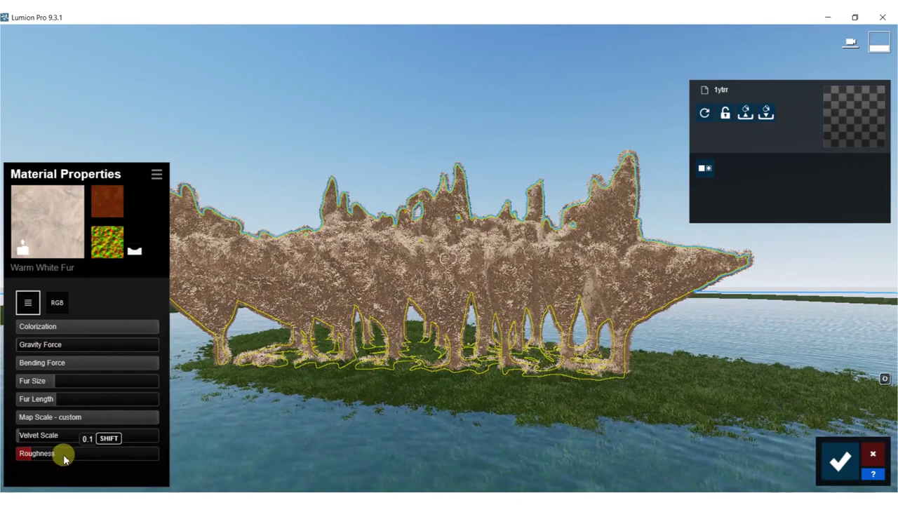
drag(57, 459, 105, 459)
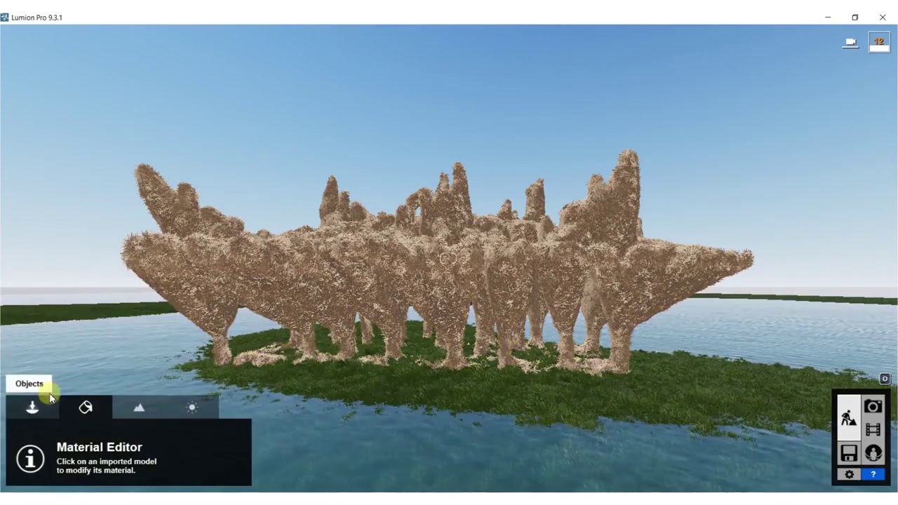
- Plant several clumps of the starred brown grass from the nature library along the island's near shore
click(58, 407)
click(95, 440)
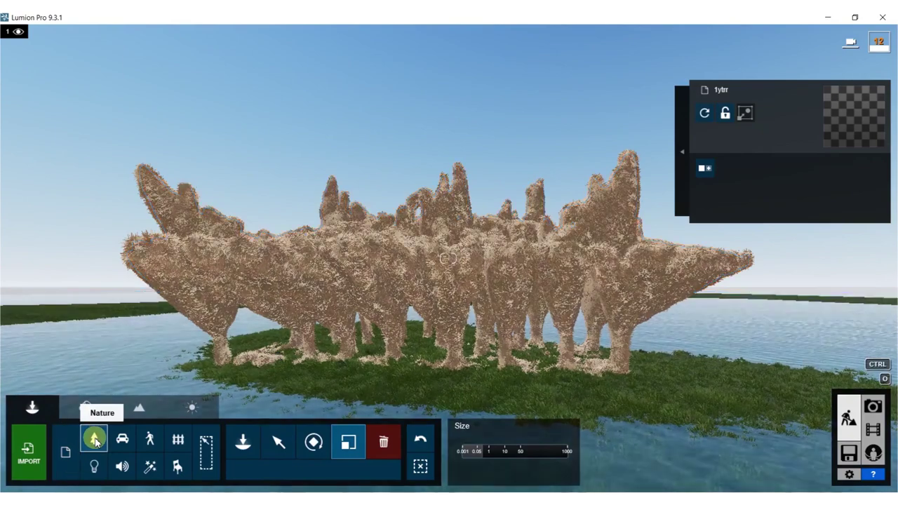
click(96, 440)
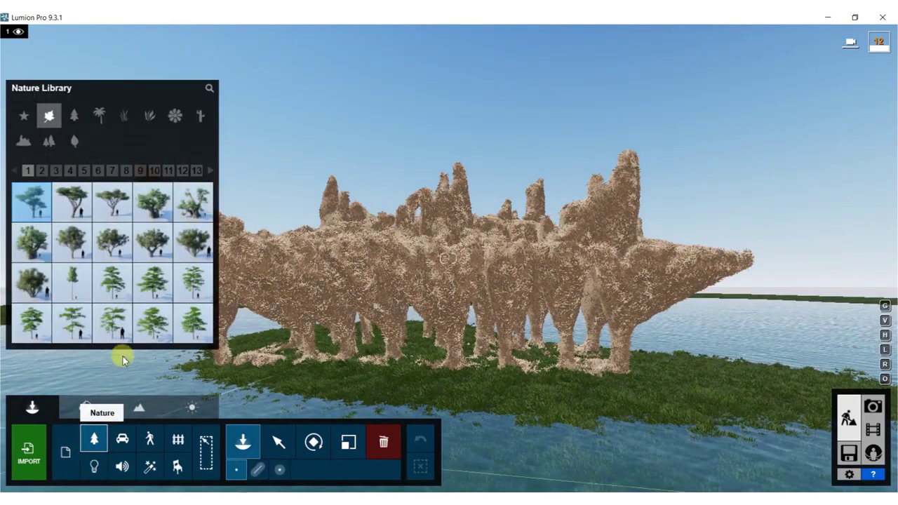
click(124, 116)
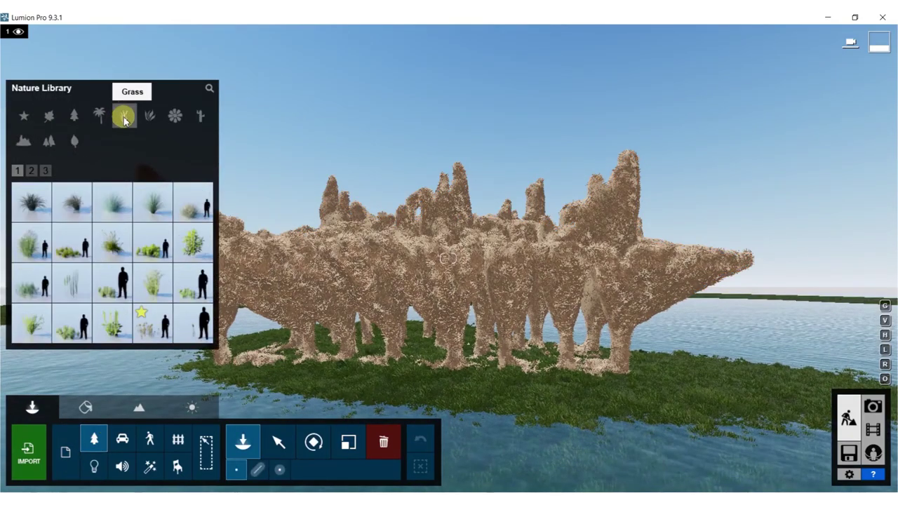
mouse_move(149, 194)
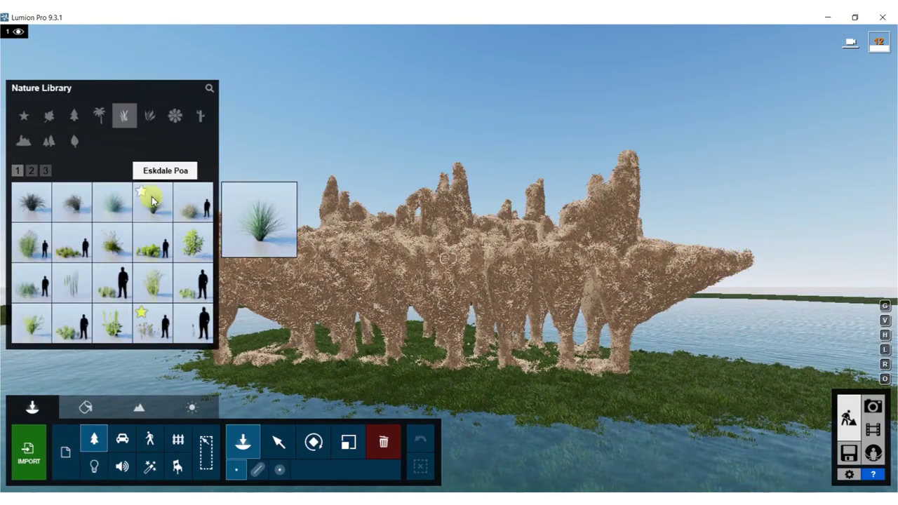
click(156, 328)
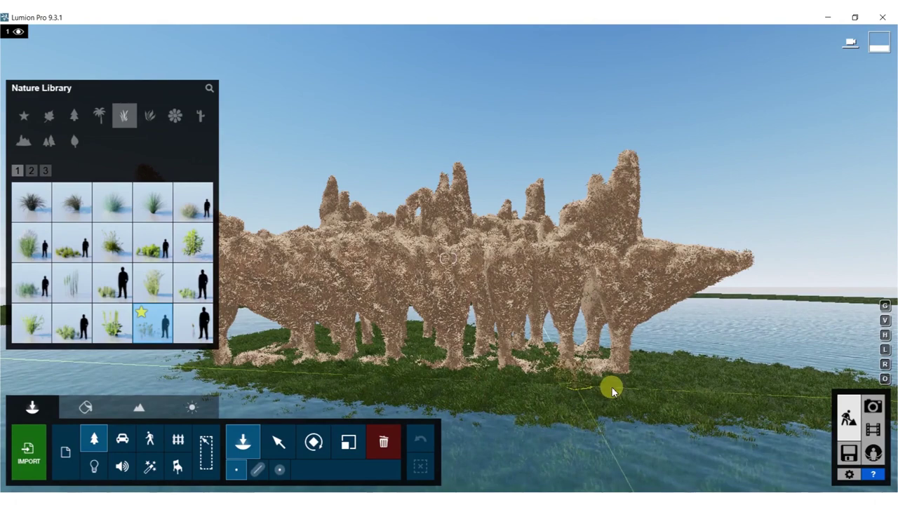
click(735, 398)
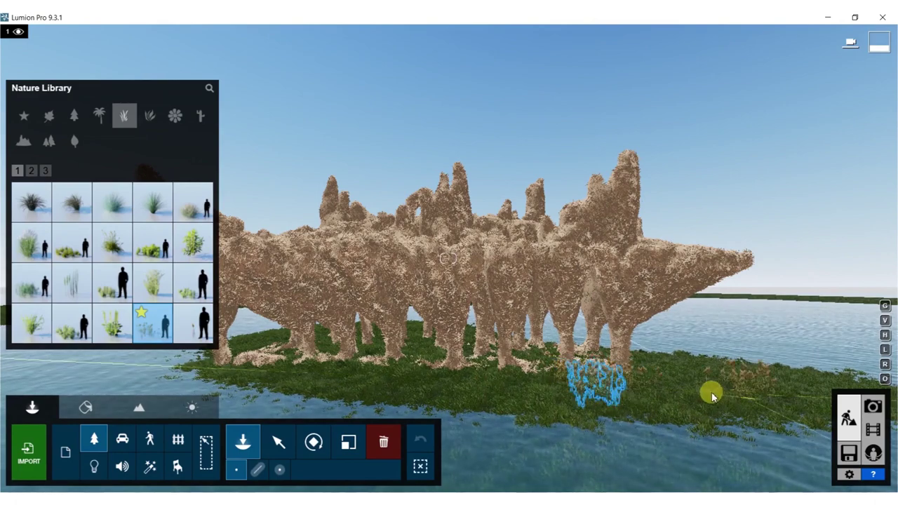
click(753, 400)
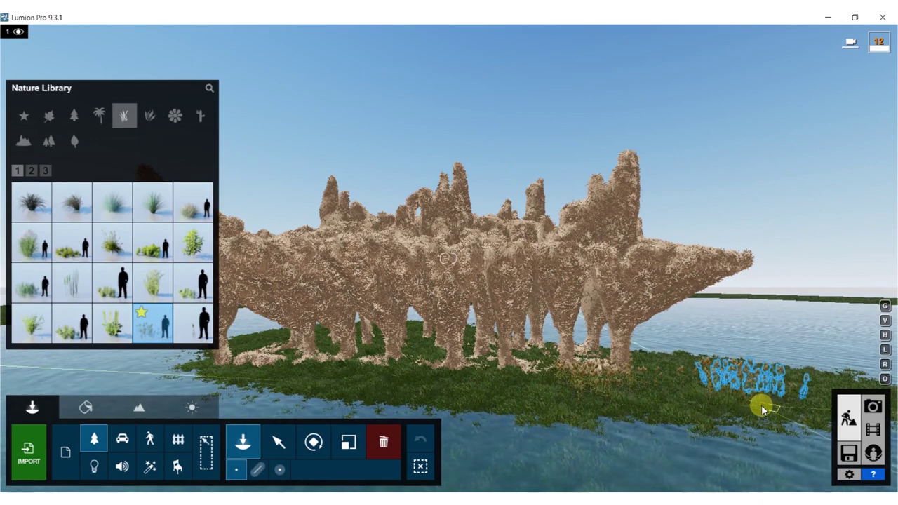
click(849, 383)
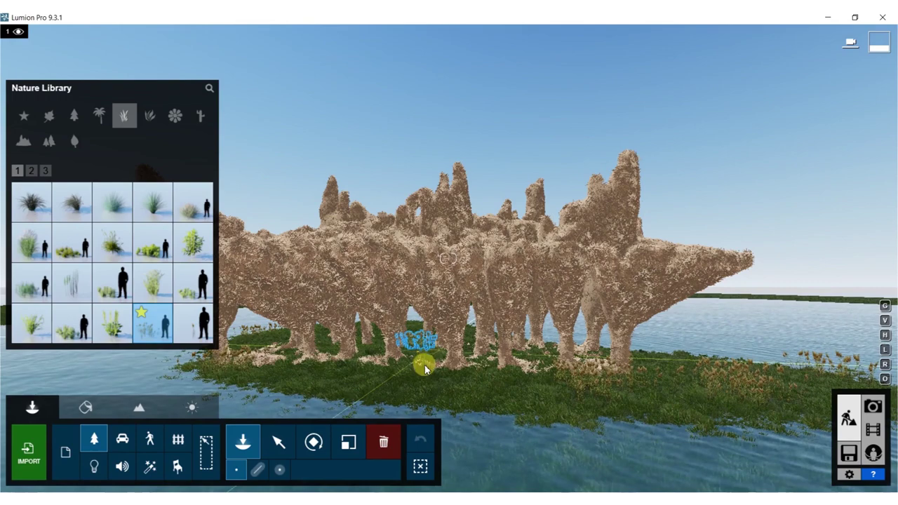
- Plant single clumps of the tall thin reeds from the nature library in the shallow water around the island
click(63, 285)
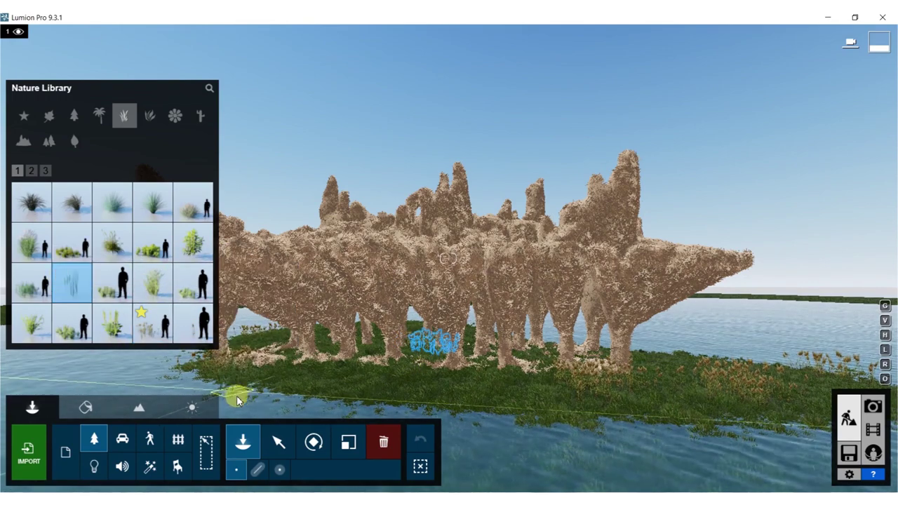
click(285, 393)
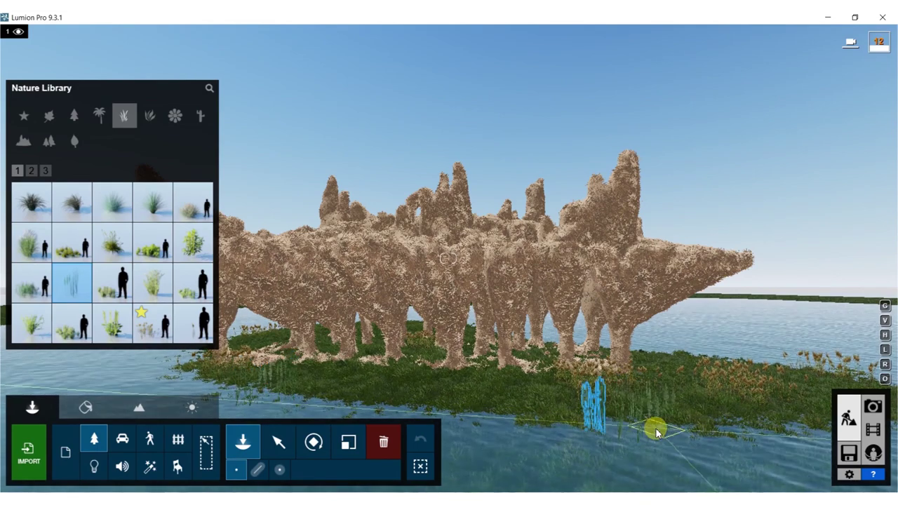
click(652, 456)
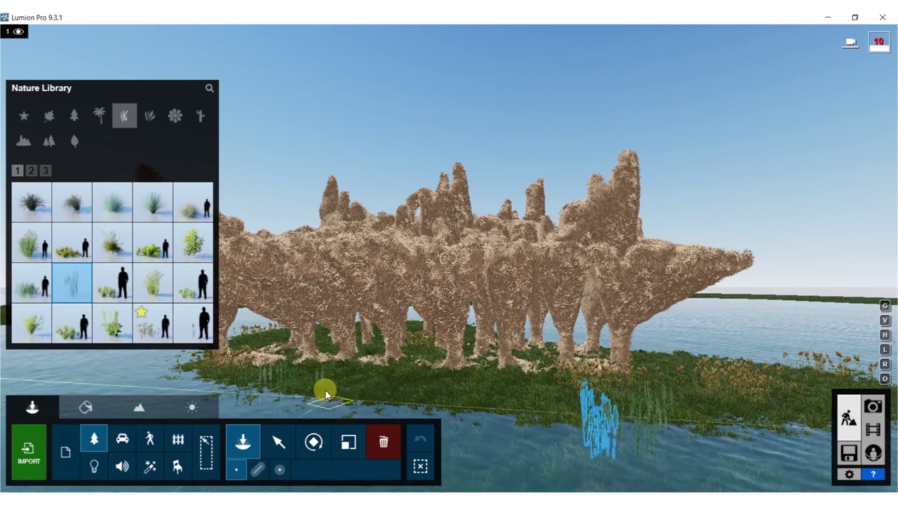
click(109, 380)
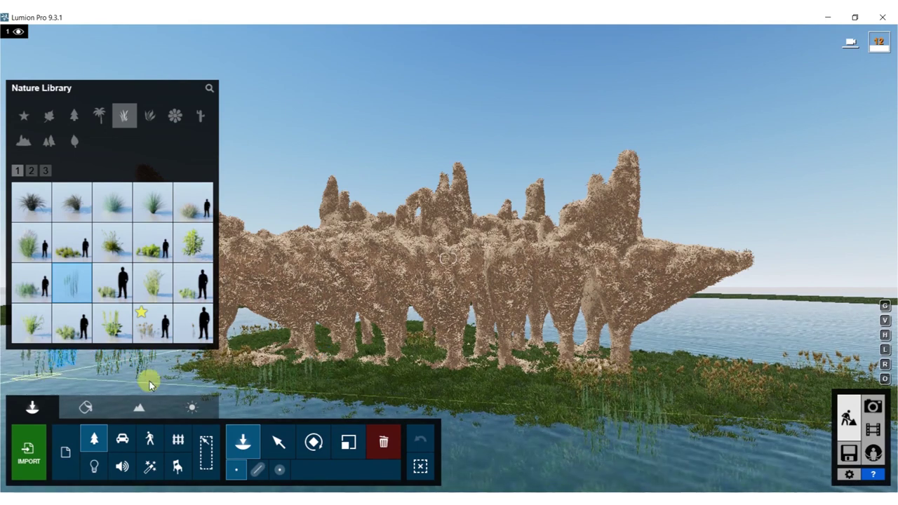
click(720, 349)
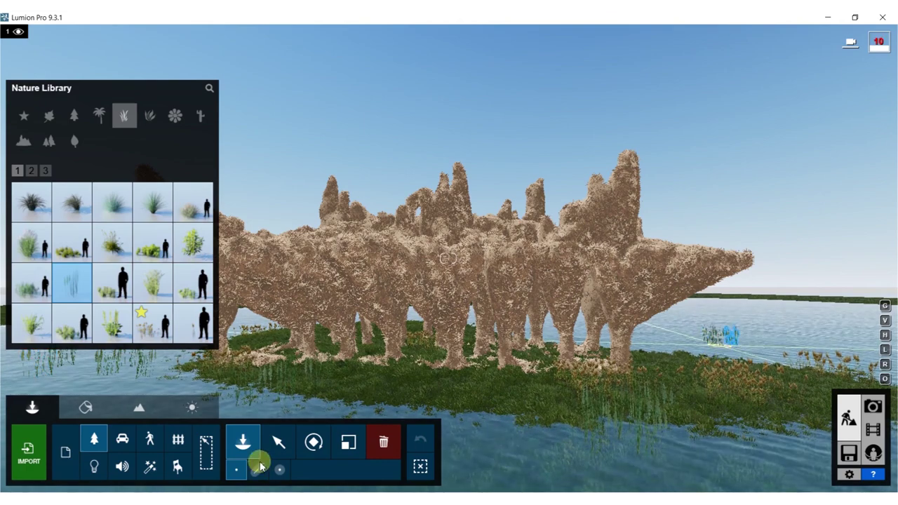
- Scatter clusters of the same reeds across the open water beyond the island's pointed end using cluster placement
click(280, 470)
right_drag(483, 385, 545, 306)
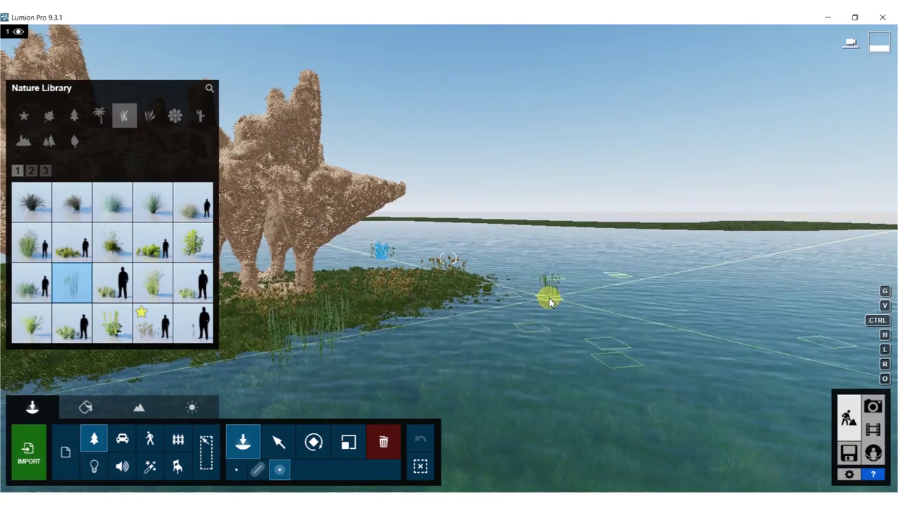
click(548, 302)
click(545, 301)
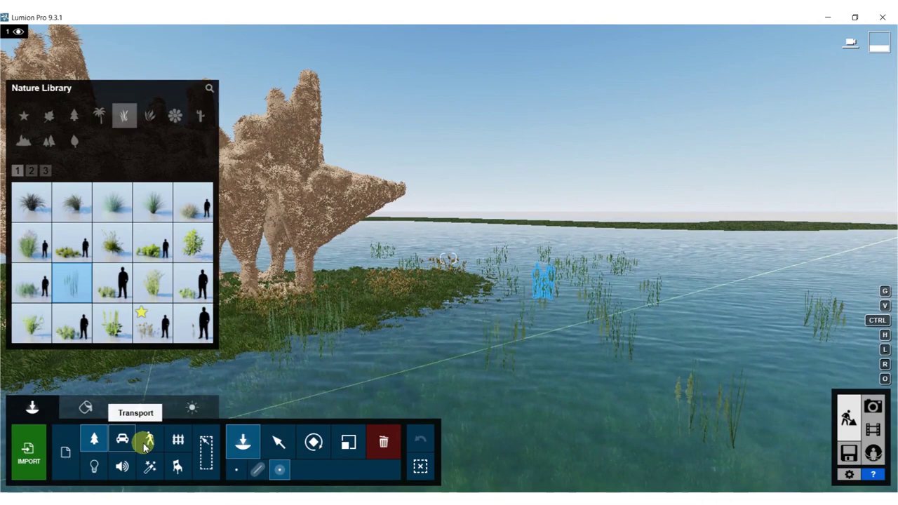
- Place a running boy from the Boys - 3D characters on the grass in front of the columns and adjust his rotation
click(169, 421)
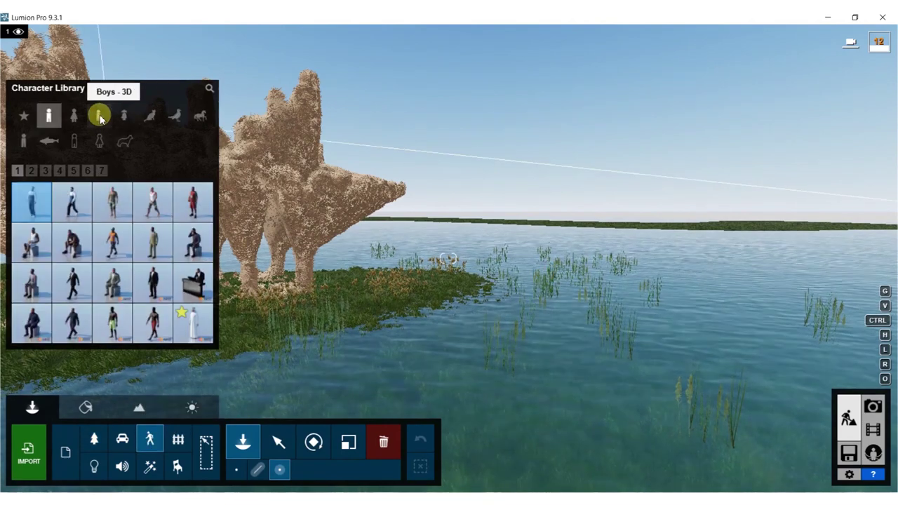
click(99, 116)
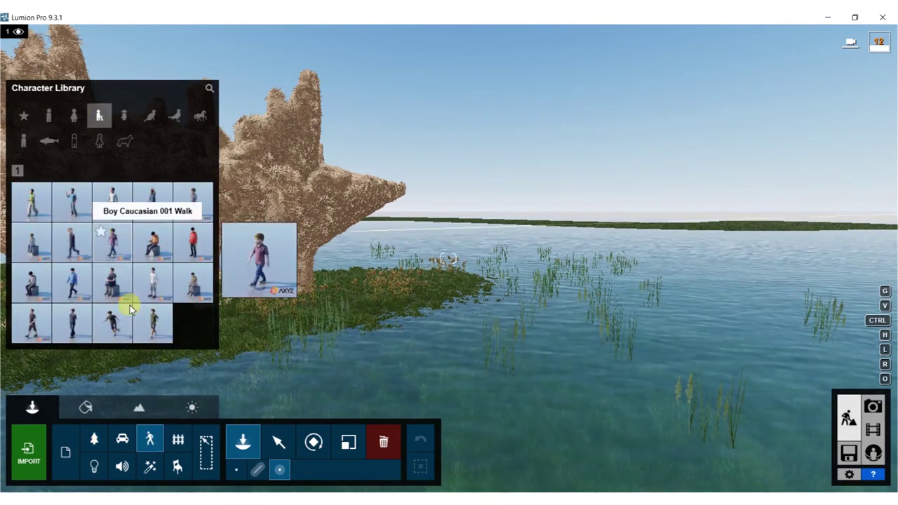
right_drag(372, 220, 249, 270)
key(w)
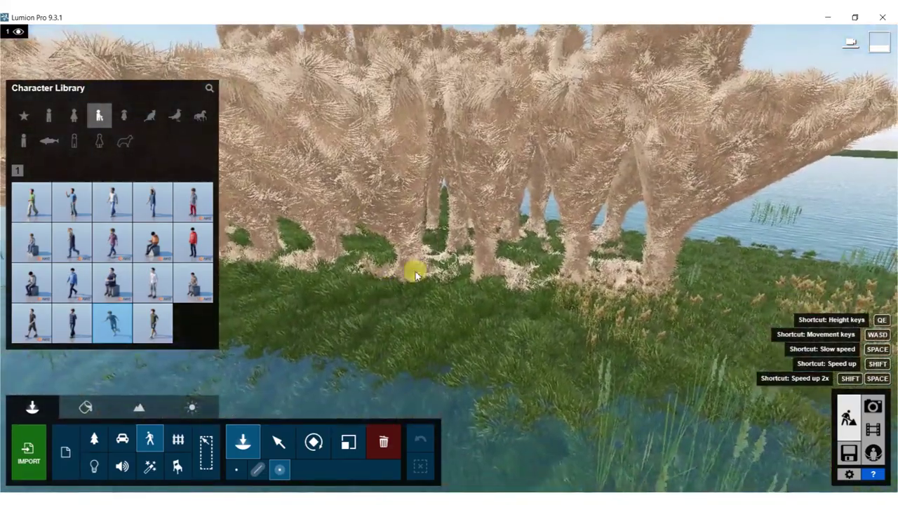
click(457, 309)
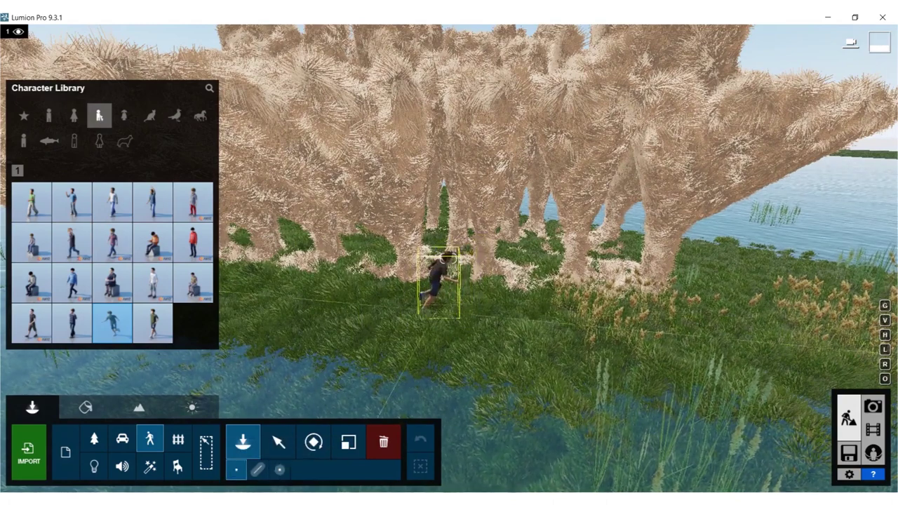
key(r)
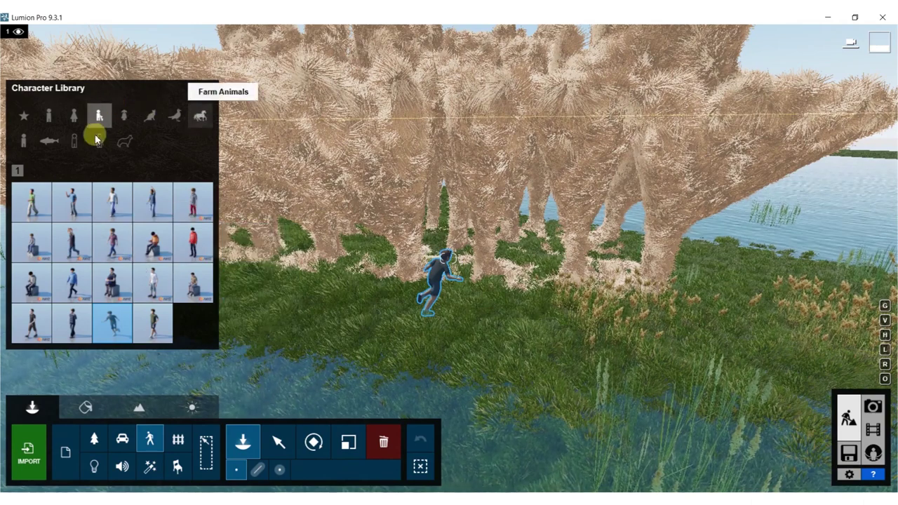
- Place two Duck 001 Idle birds side by side on the water near the boy's shore
click(175, 119)
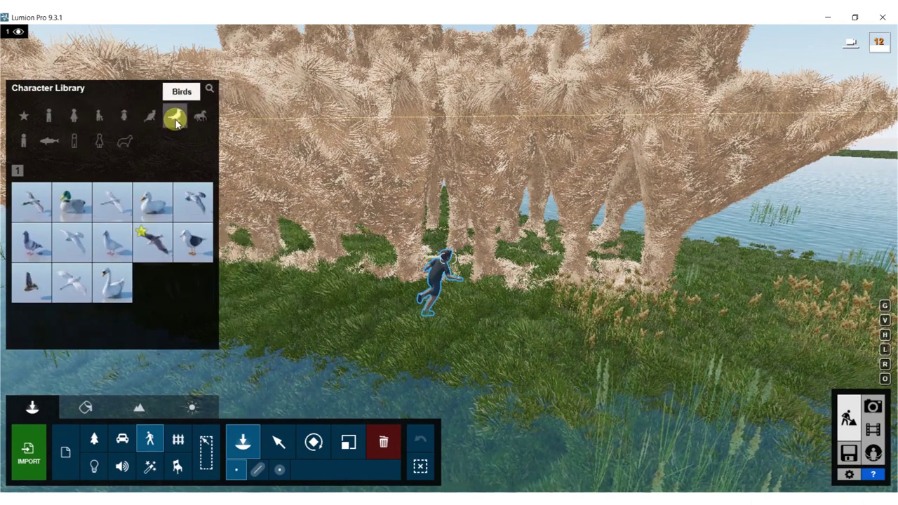
click(73, 201)
key(s)
right_drag(345, 369, 413, 370)
right_drag(474, 284, 446, 281)
click(452, 295)
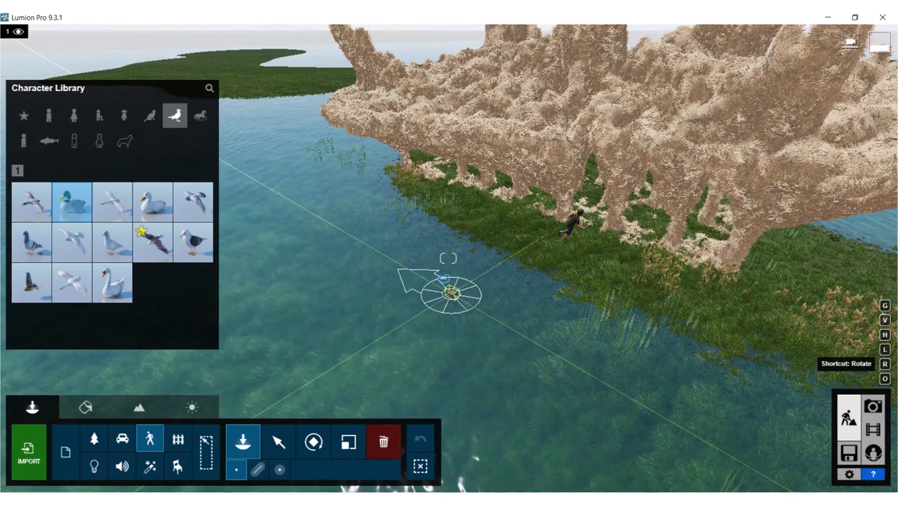
- Select both ducks together and lower them slightly into the water surface
click(278, 444)
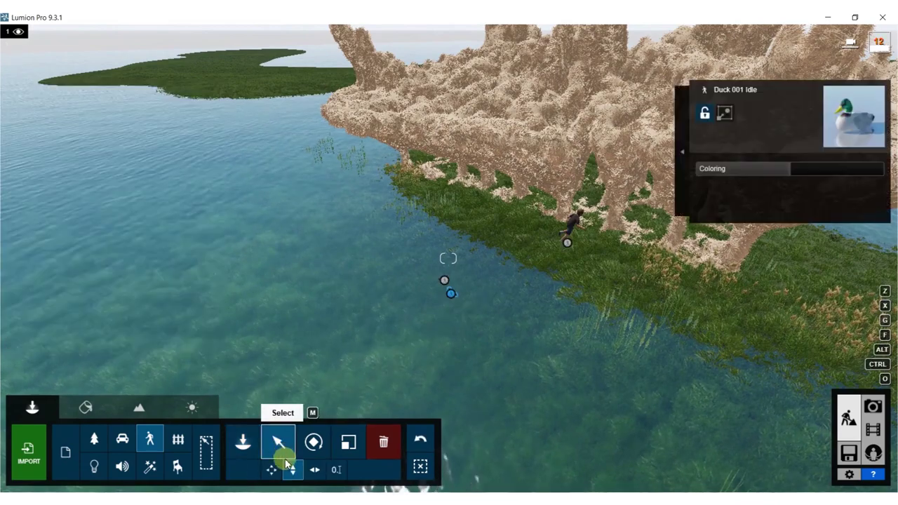
ctrl+click(446, 281)
right_drag(417, 361, 358, 414)
key(w)
right_drag(448, 258, 400, 286)
key(w)
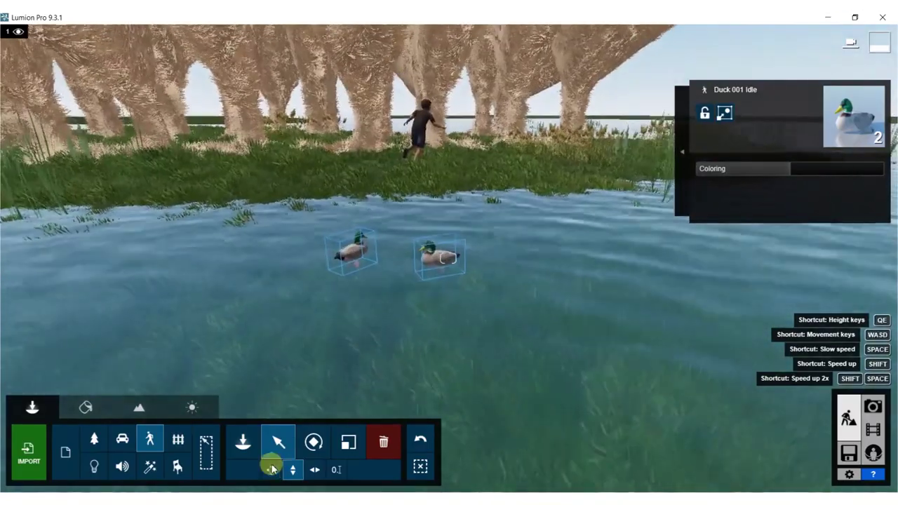
drag(446, 267, 446, 273)
- Place two clusters of Seagull 001 Flying birds over the open water away from the island
right_drag(445, 276, 463, 379)
key(s)
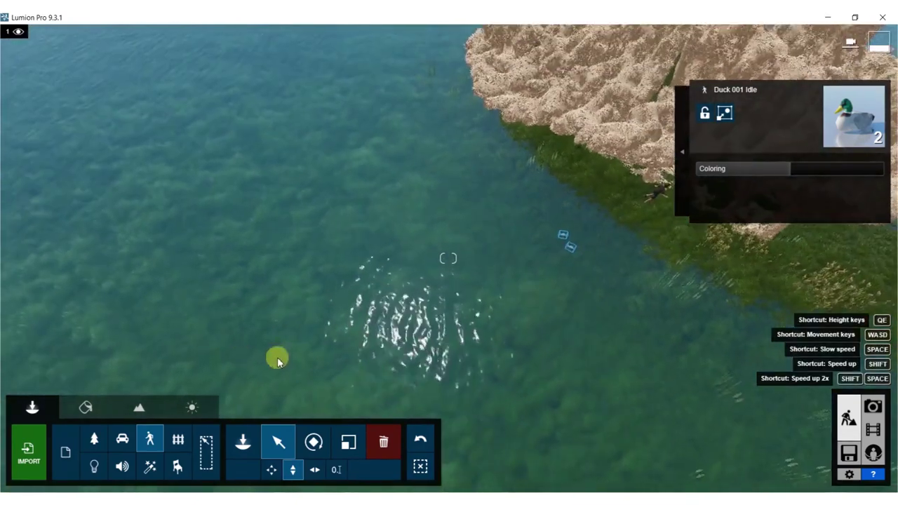
click(148, 437)
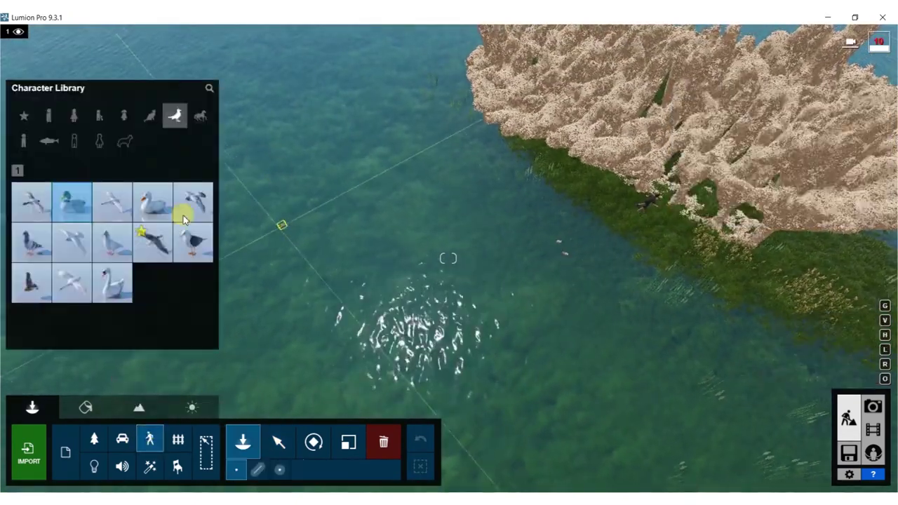
click(153, 249)
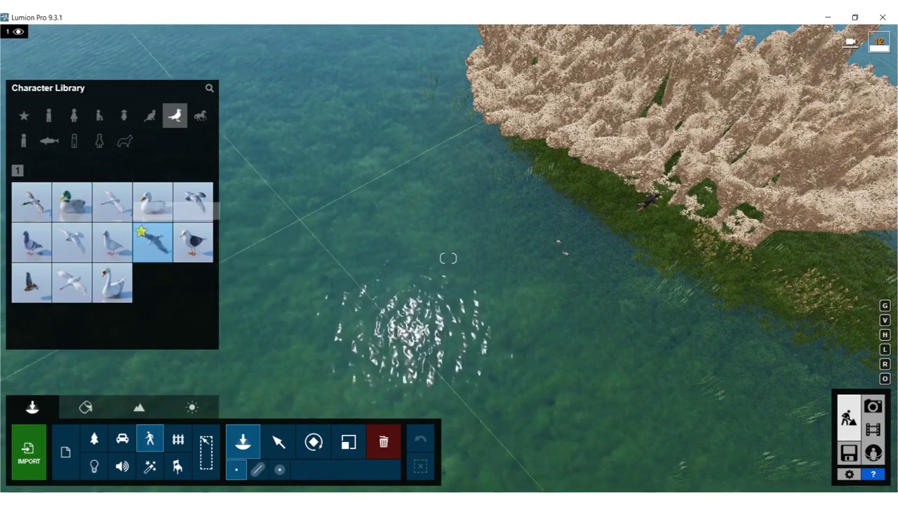
key(s)
key(a)
click(279, 470)
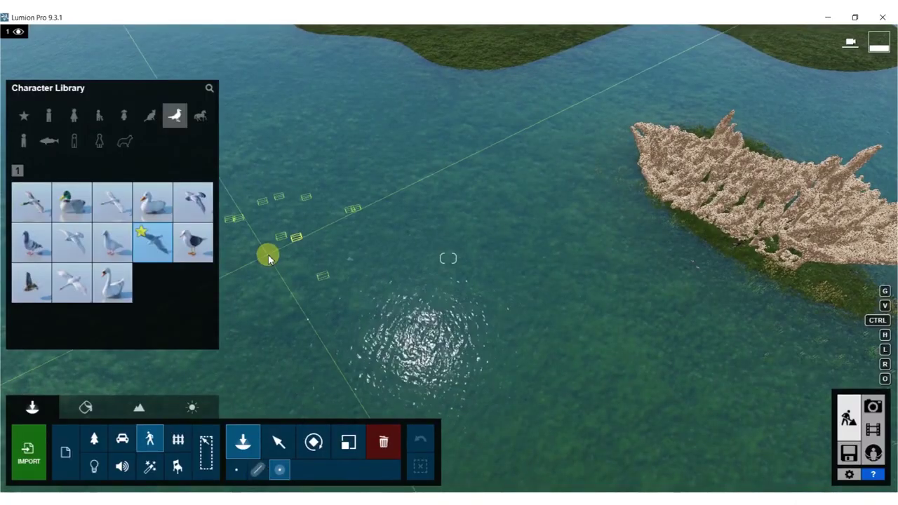
click(268, 258)
click(311, 138)
- Select all 20 flying seagulls and move them horizontally over the column structure
click(278, 441)
right_drag(317, 228, 179, 74)
ctrl+drag(179, 74, 541, 369)
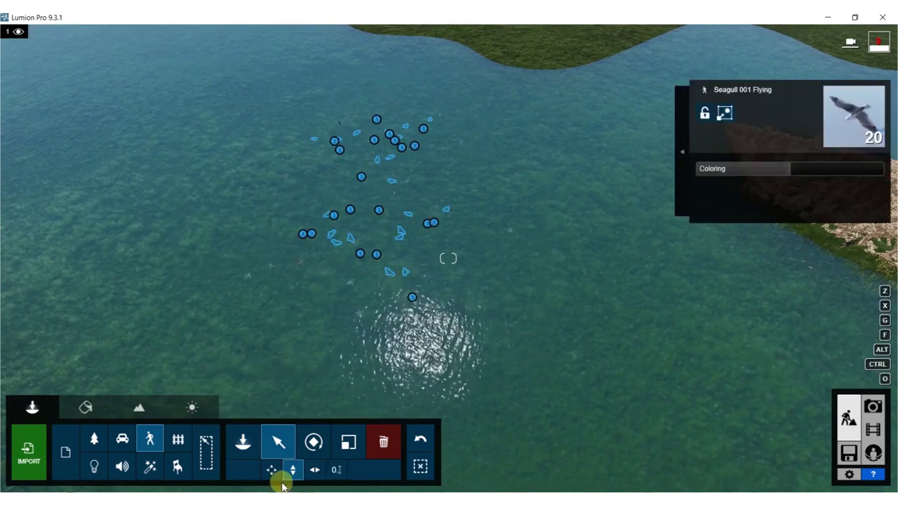
click(270, 472)
right_drag(309, 281, 335, 255)
drag(329, 265, 610, 179)
right_drag(656, 135, 453, 169)
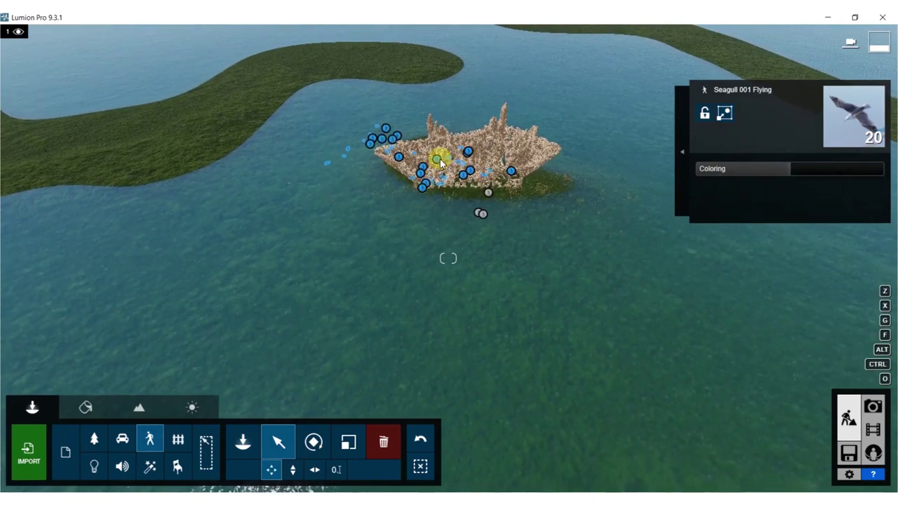
drag(461, 160, 494, 151)
- Raise the selected seagulls vertically by about 5 m so they fly above the columns
right_drag(479, 202, 475, 142)
scroll(488, 165, up, 5)
scroll(487, 165, down, 5)
scroll(489, 218, up, 2)
scroll(487, 182, down, 5)
scroll(475, 142, down, 2)
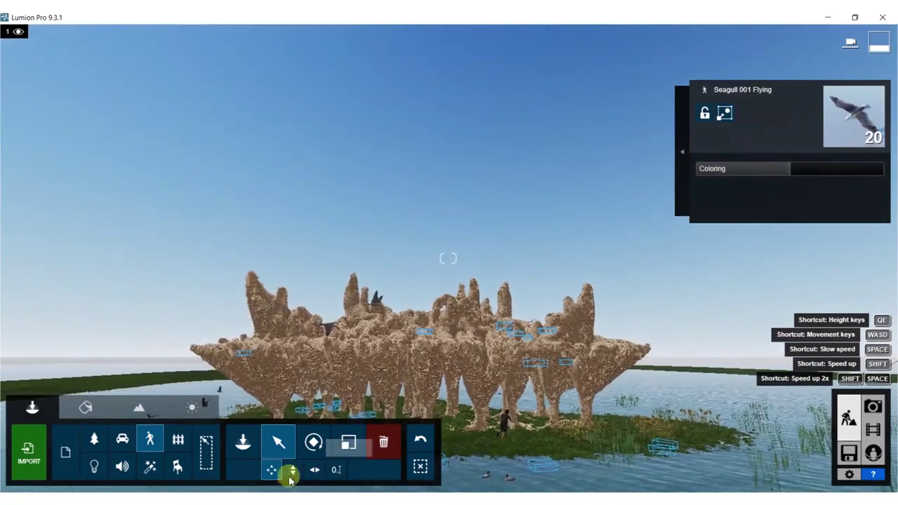
click(292, 473)
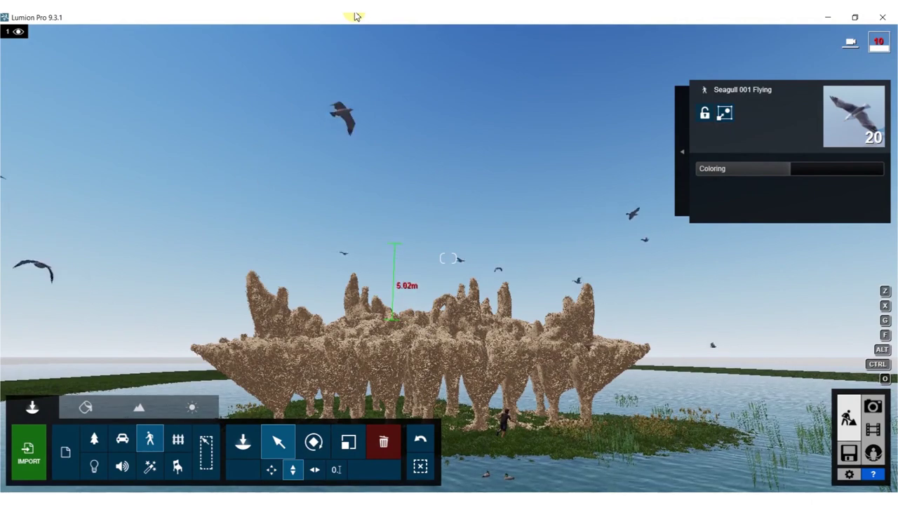
drag(357, 16, 357, 18)
right_drag(401, 473, 391, 491)
right_drag(445, 231, 443, 293)
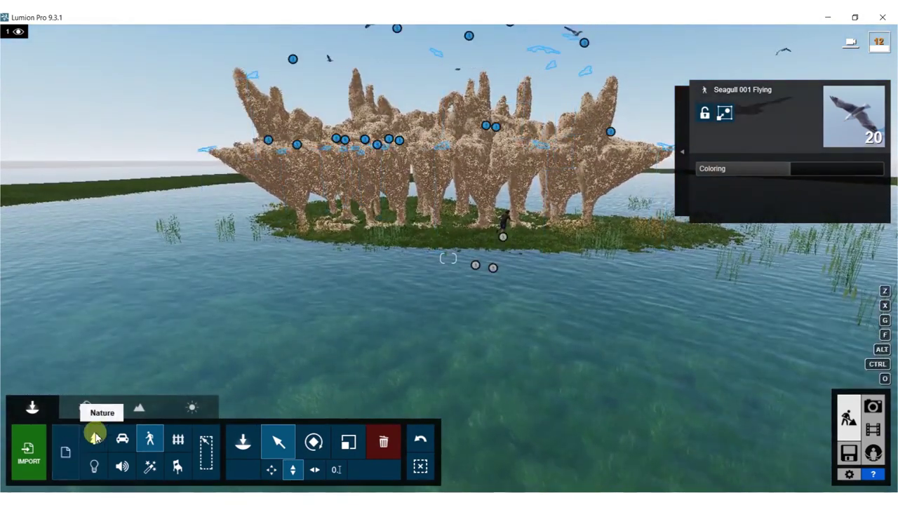
- Plant groups of the dense green tree cluster from the nature library along the far water edge behind the grass strips
click(95, 438)
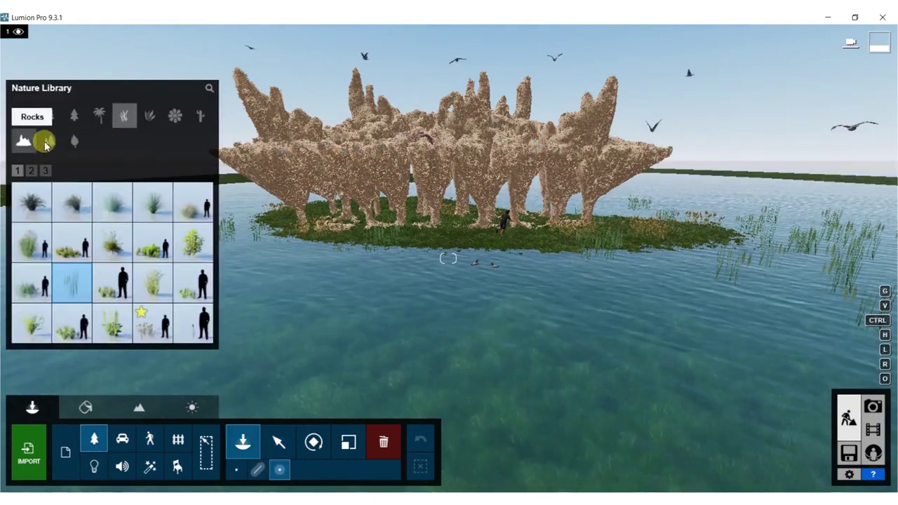
click(48, 141)
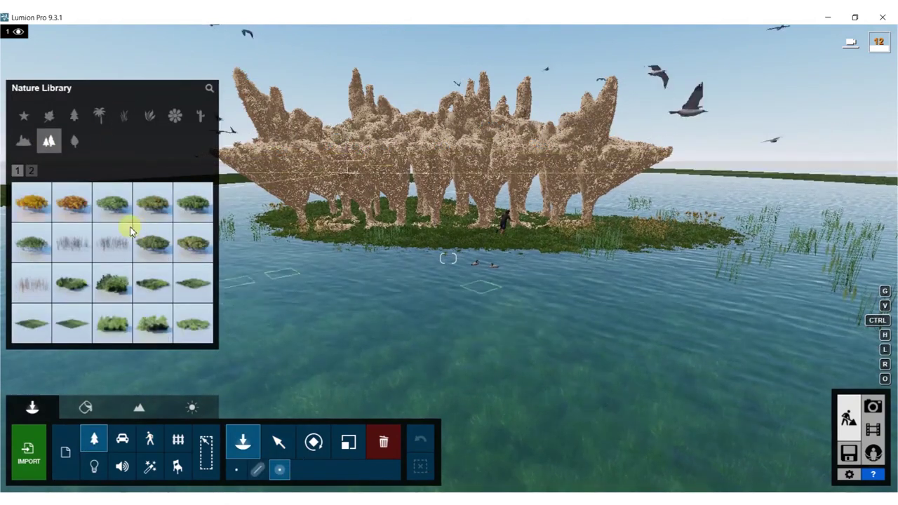
click(153, 323)
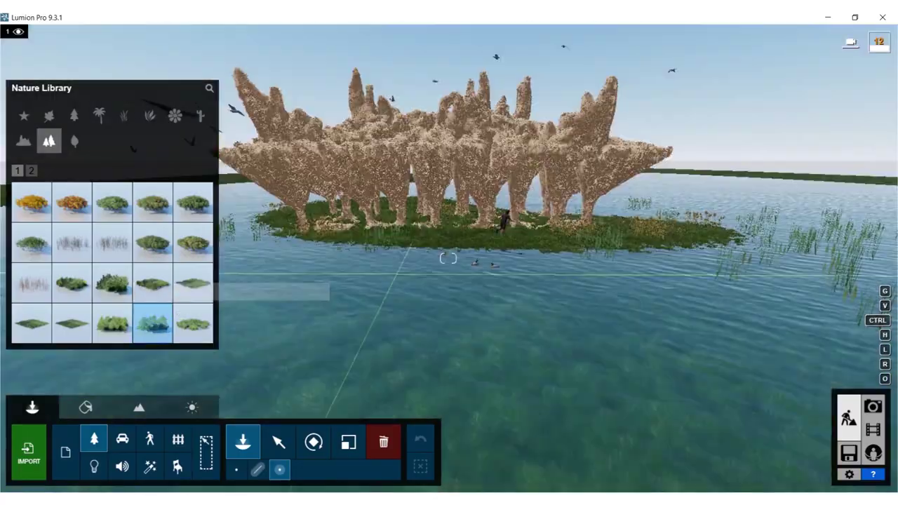
right_drag(398, 275, 414, 309)
scroll(416, 249, down, 10)
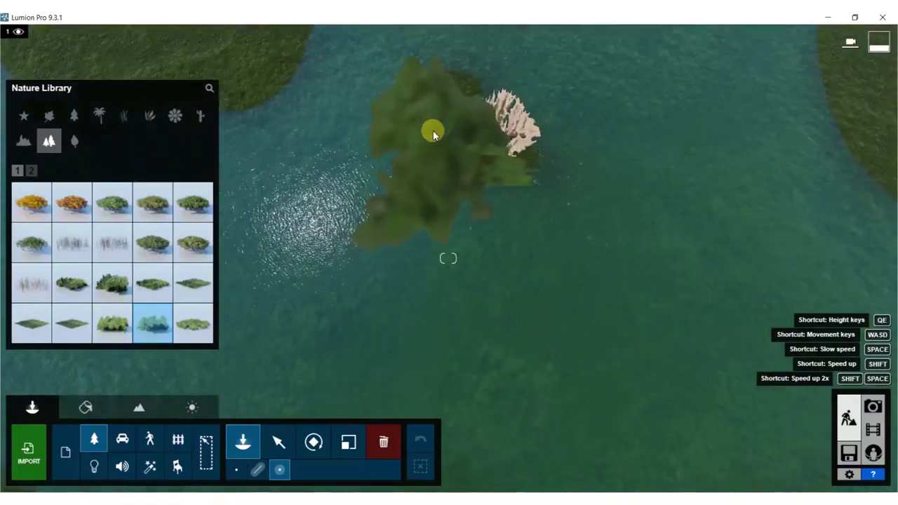
scroll(433, 129, down, 3)
right_drag(433, 129, 428, 52)
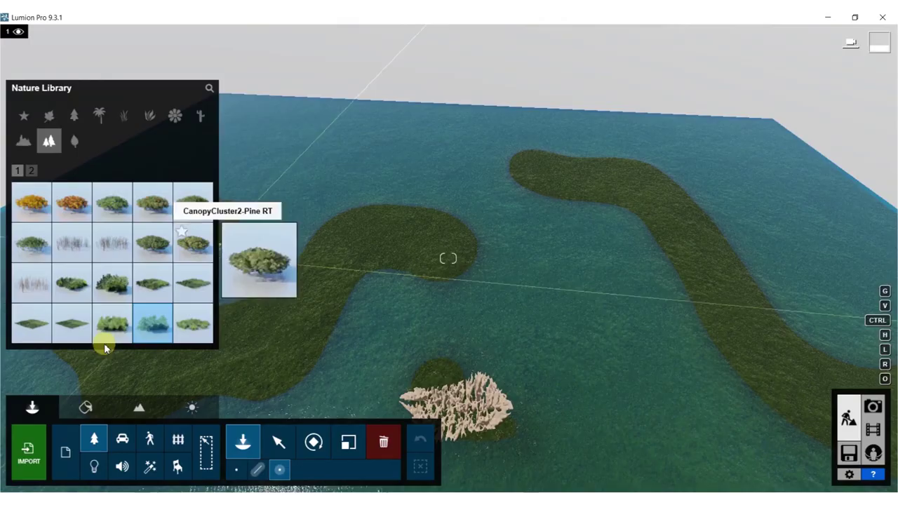
click(112, 323)
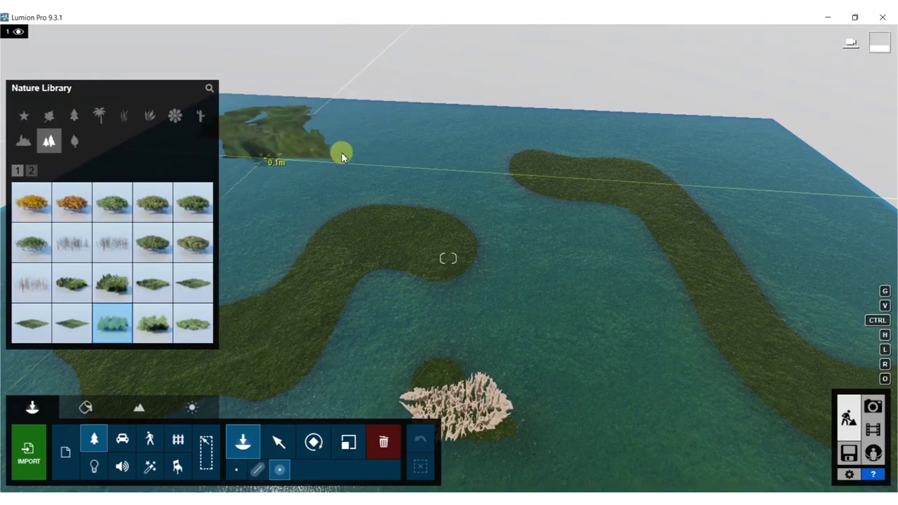
click(341, 156)
click(442, 150)
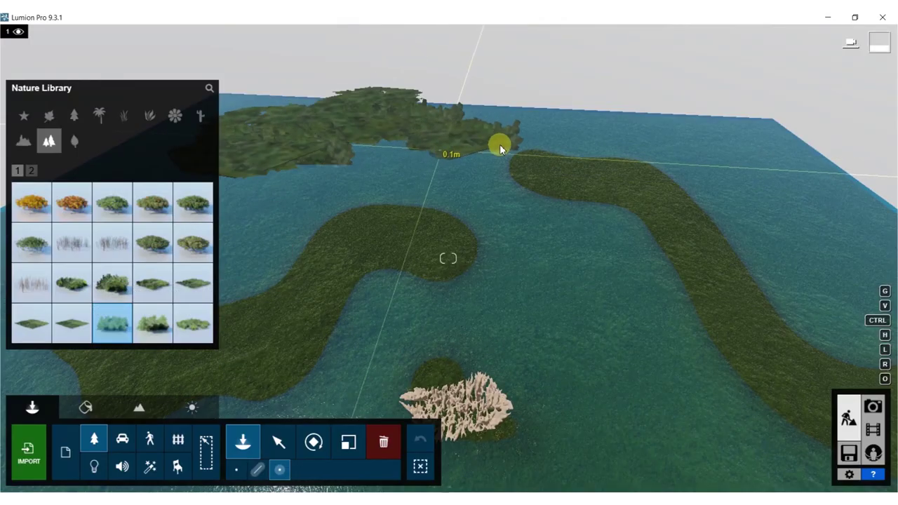
click(525, 141)
click(550, 150)
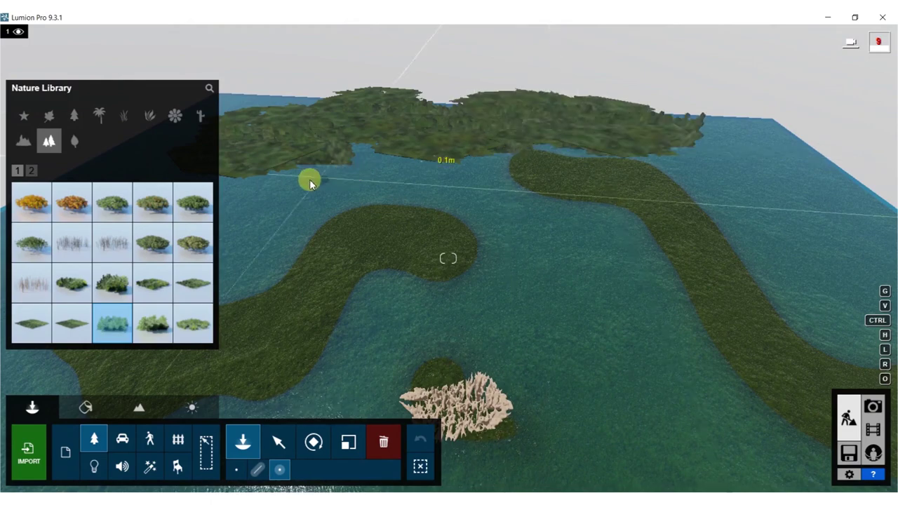
- Extend the background forest with more green tree clusters toward the far corner of the terrain
right_drag(304, 180, 272, 196)
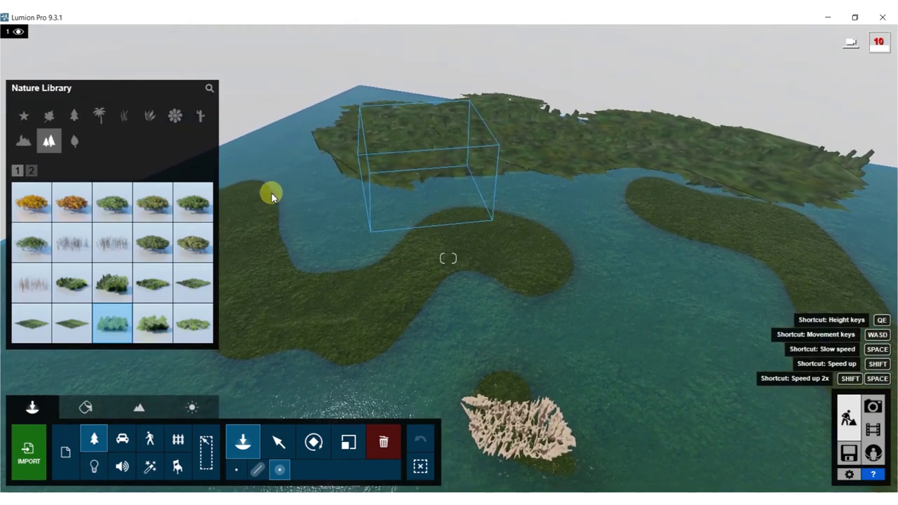
click(290, 156)
click(365, 128)
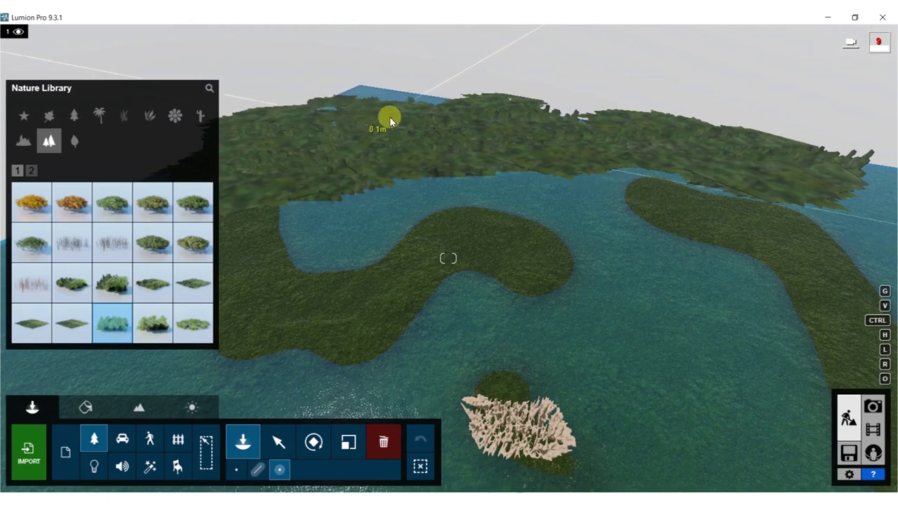
- Plant more green tree clusters on the far shore and over the curved grass strip beside the water
click(388, 117)
click(422, 121)
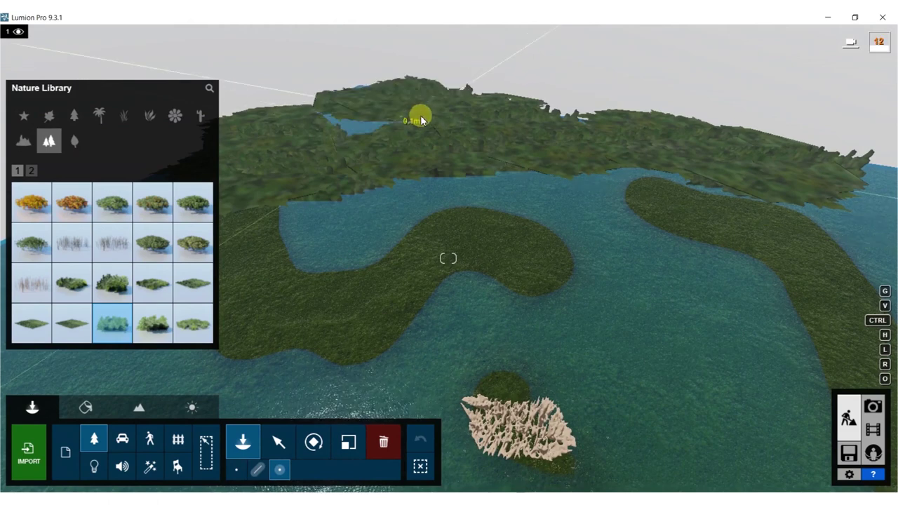
click(315, 230)
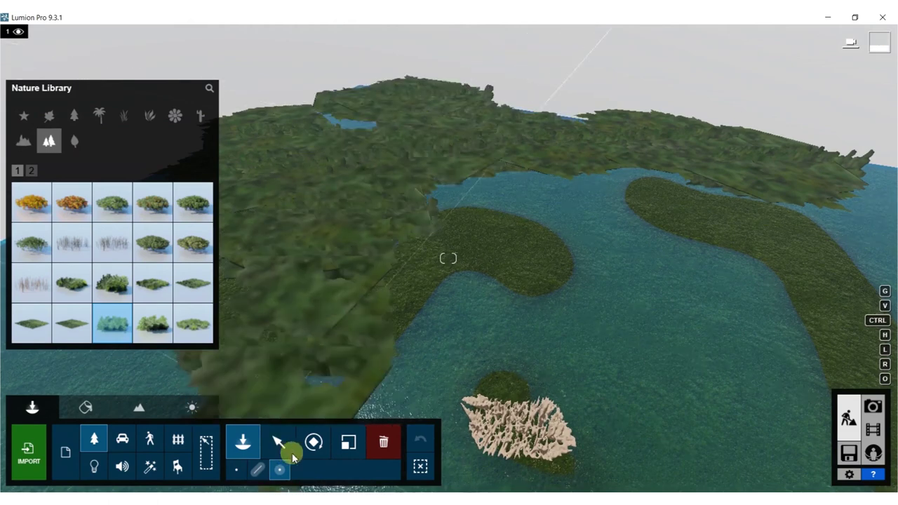
- Delete misplaced green trees from the cluster covering the curved grass strip
click(384, 442)
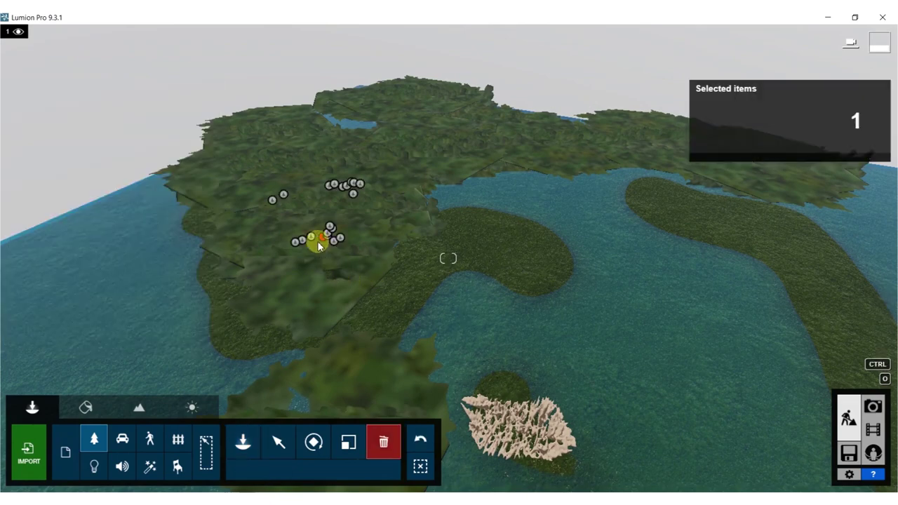
click(318, 240)
click(340, 235)
right_drag(348, 245, 387, 283)
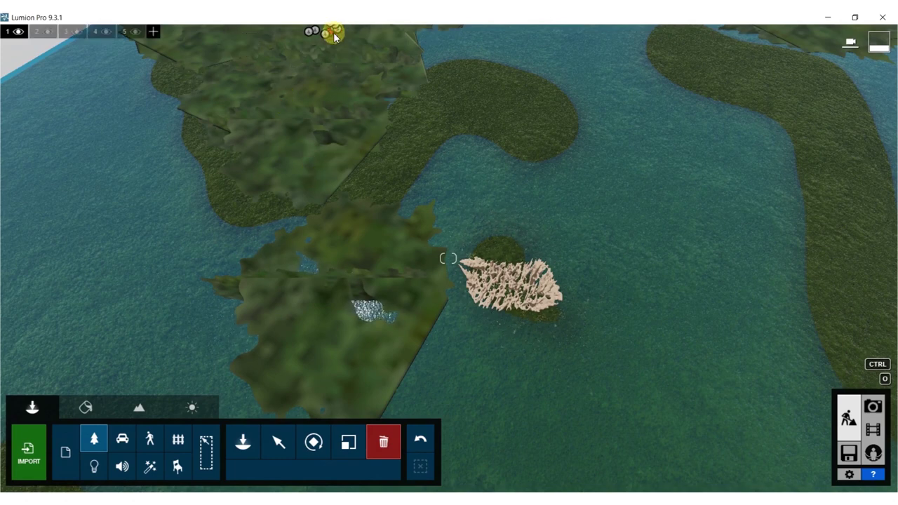
ctrl+drag(389, 74, 269, 25)
ctrl+drag(294, 69, 302, 105)
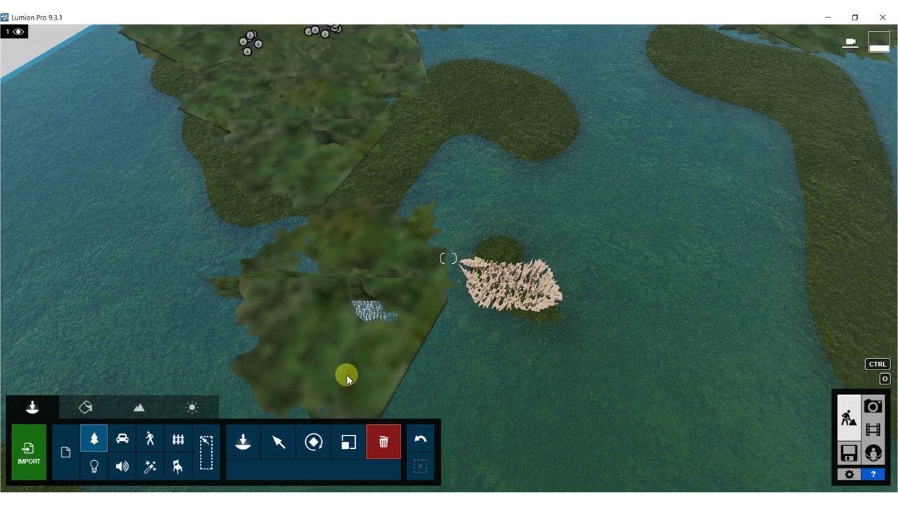
right_drag(316, 51, 330, 127)
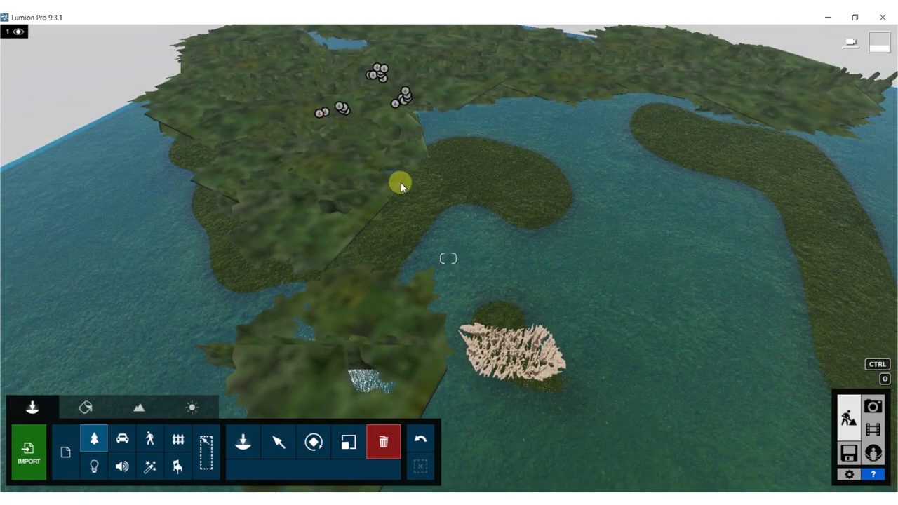
- Select and delete the remaining green trees covering the curved grass strip and the water around it
ctrl+drag(444, 202, 162, 94)
key(Delete)
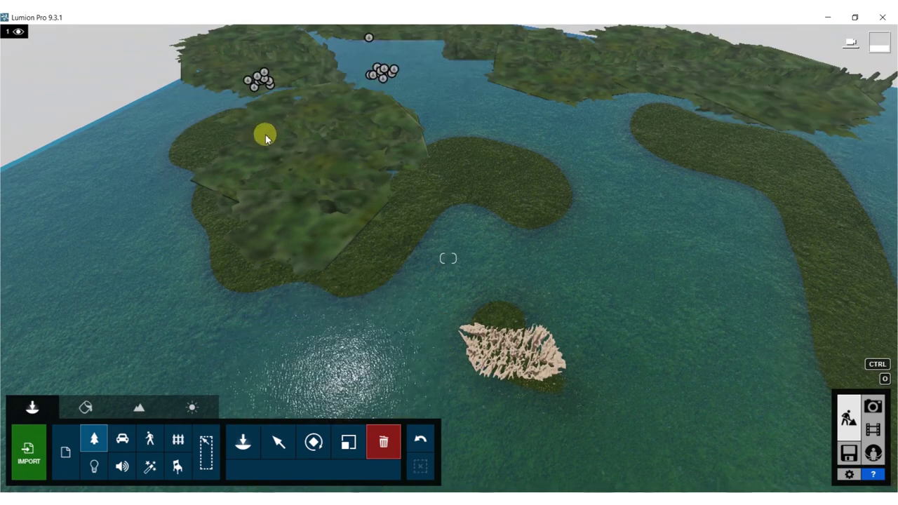
right_drag(395, 161, 258, 318)
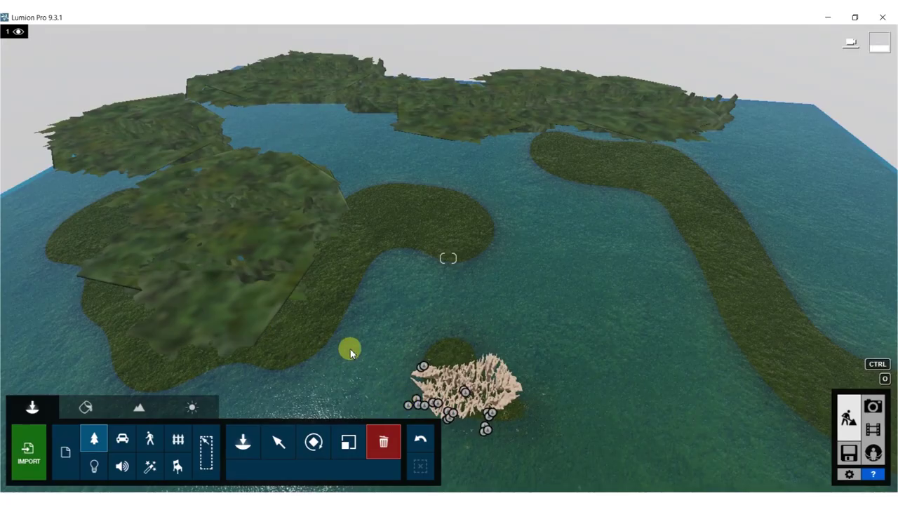
ctrl+drag(342, 364, 35, 128)
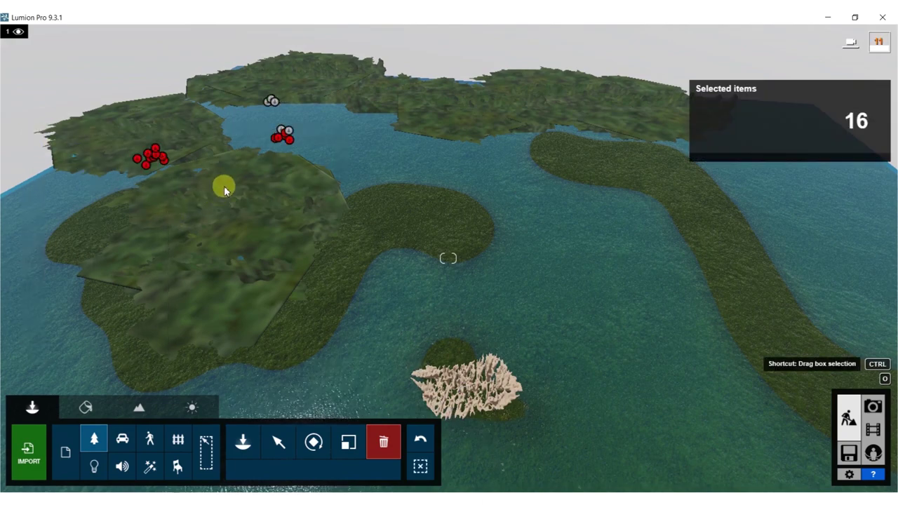
key(Delete)
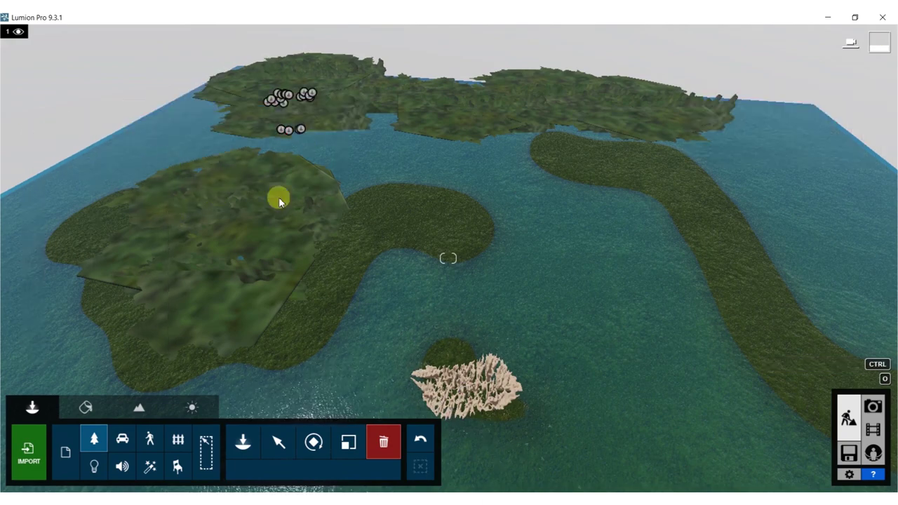
right_drag(221, 308, 285, 484)
click(275, 440)
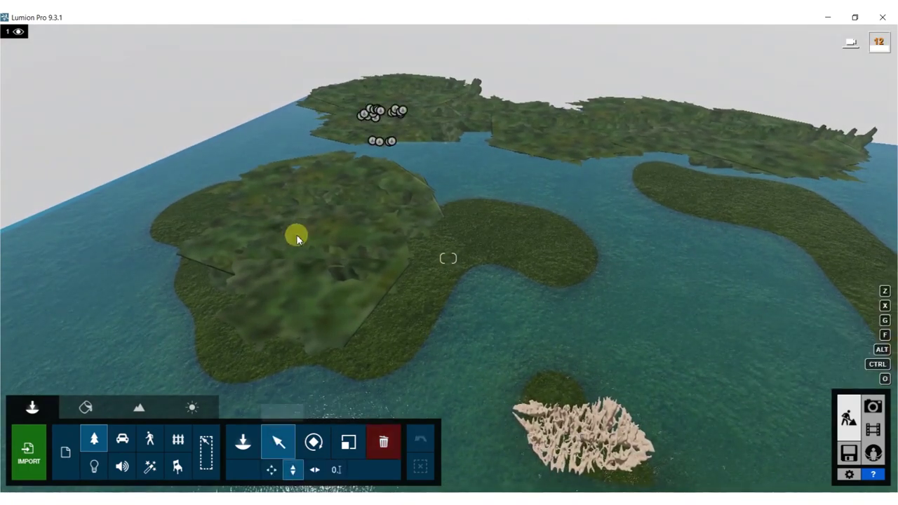
click(420, 440)
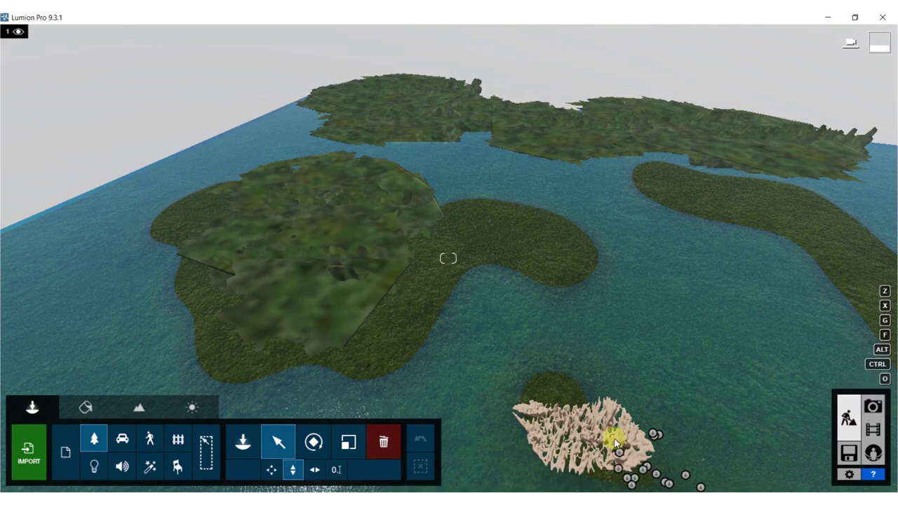
- Switch to photo mode and frame the column structure frontally from low above the water, with the running figure and ducks in view
click(874, 407)
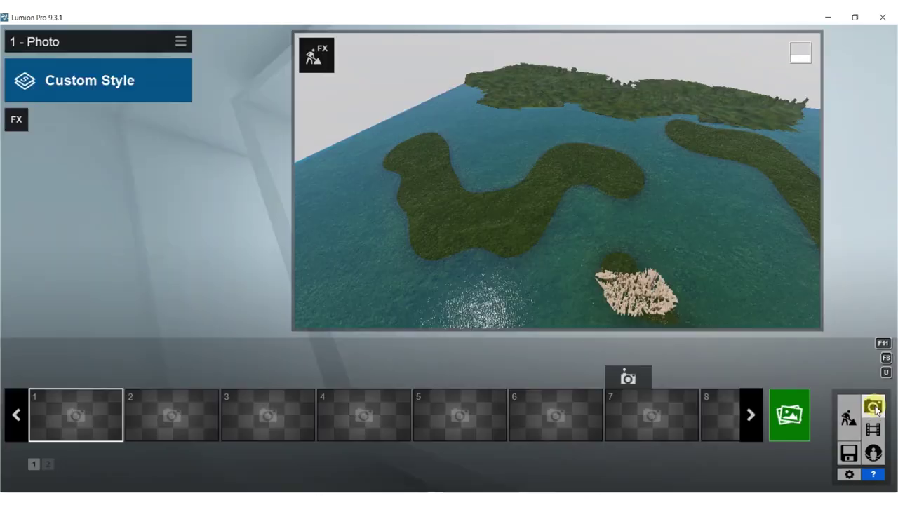
key(w)
right_drag(533, 112, 521, 190)
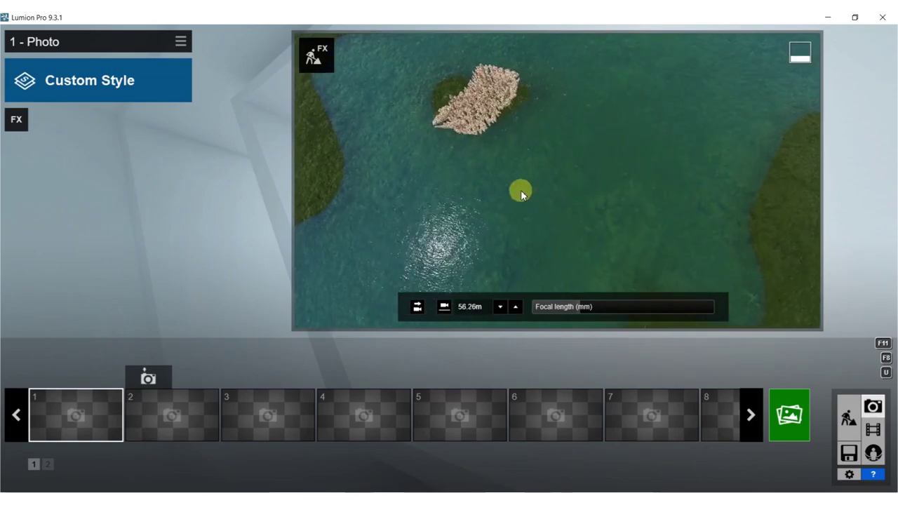
key(w)
right_drag(506, 157, 506, 85)
key(w)
right_drag(506, 181, 534, 152)
key(w)
right_drag(557, 180, 438, 16)
key(w)
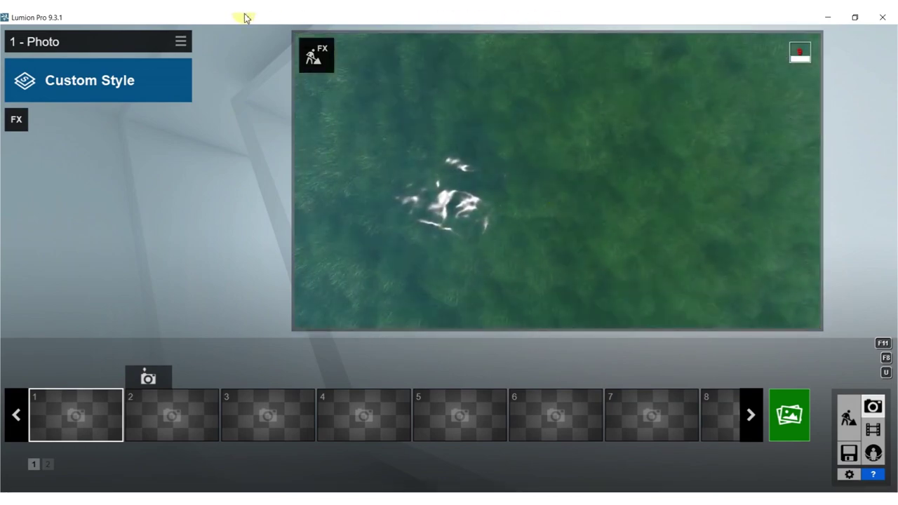
right_drag(498, 181, 502, 309)
mouse_move(502, 211)
right_down()
mouse_move(562, 242)
mouse_move(541, 246)
mouse_move(537, 183)
mouse_move(435, 120)
mouse_move(435, 144)
mouse_move(526, 184)
mouse_move(481, 184)
right_up()
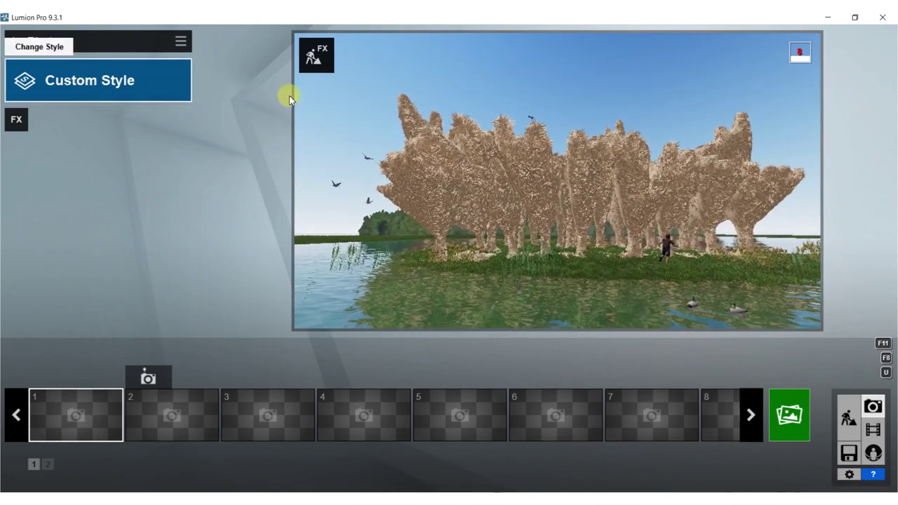
- Apply the Realistic style to the first photo and add the Precipitation effect
click(102, 82)
click(428, 116)
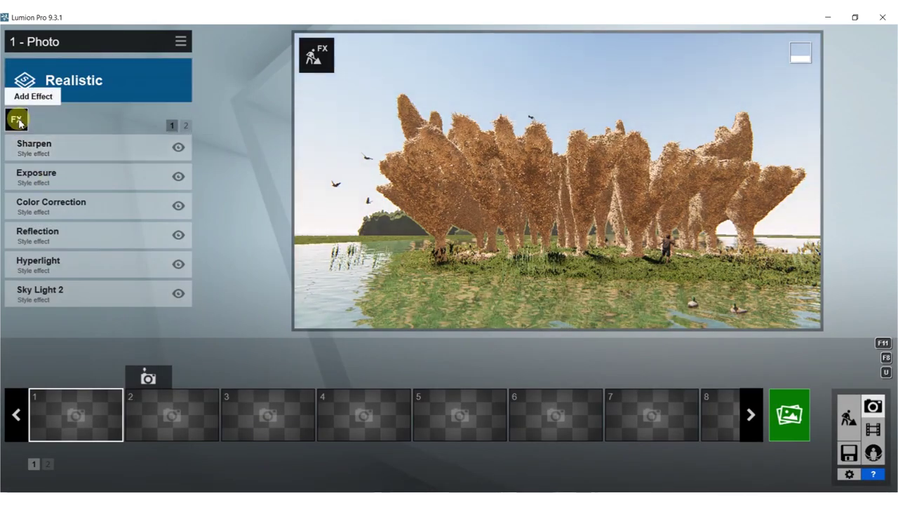
click(17, 121)
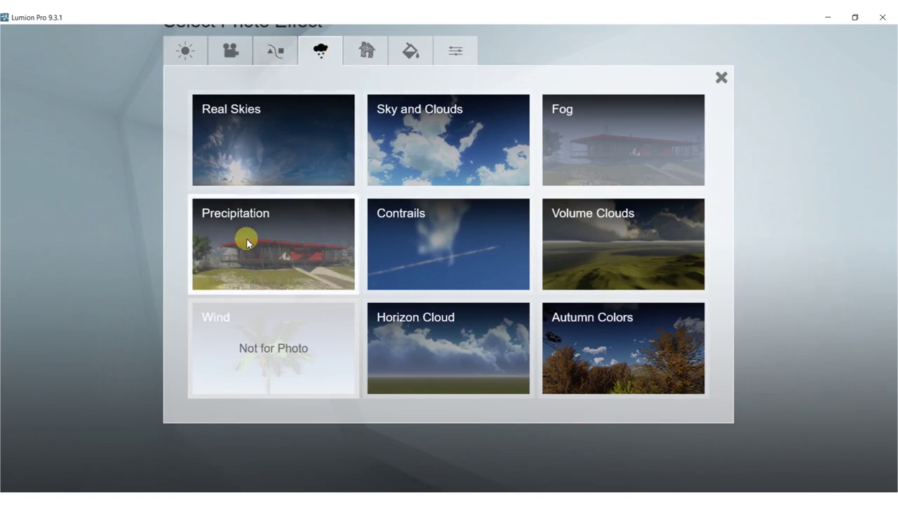
click(269, 249)
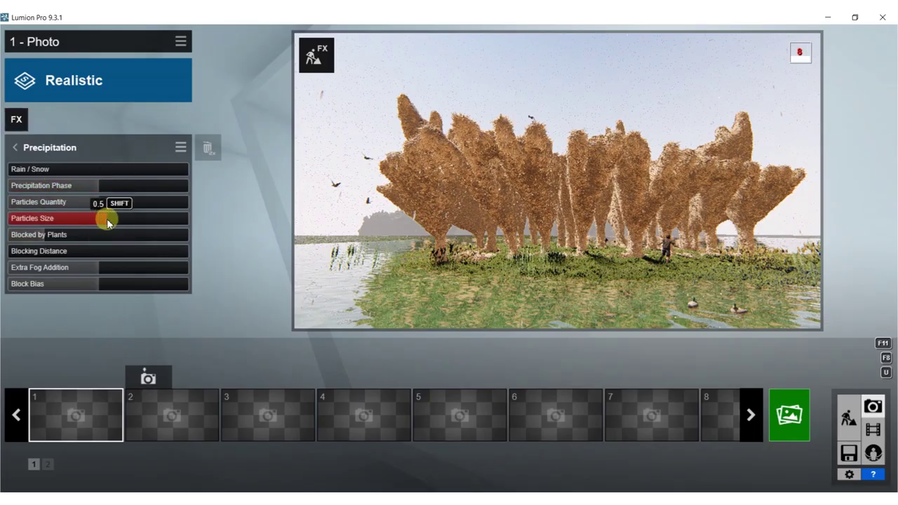
- Add the Real Skies effect to the photo and choose a partly cloudy sky for it
click(15, 121)
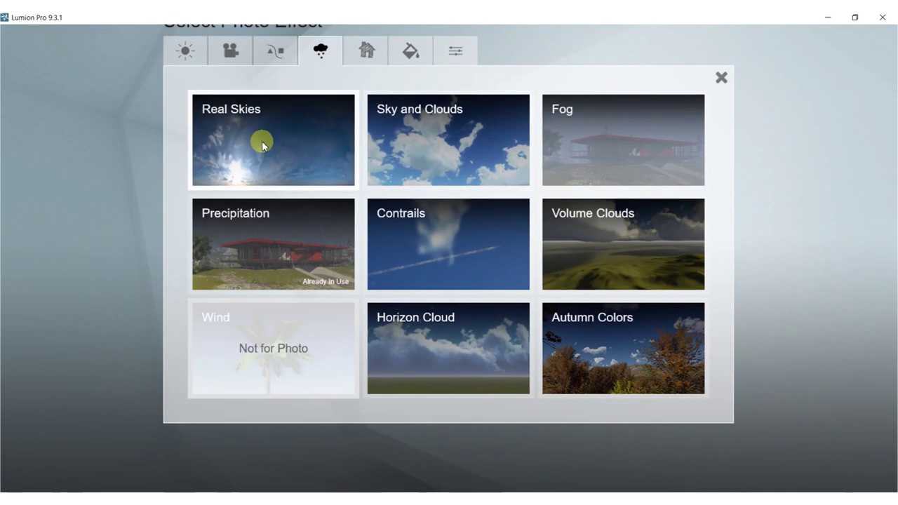
click(262, 140)
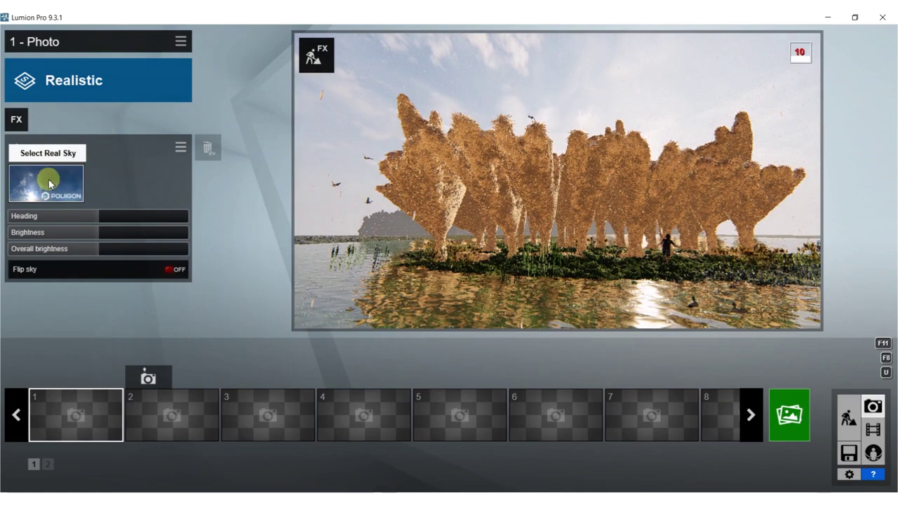
click(48, 181)
click(302, 245)
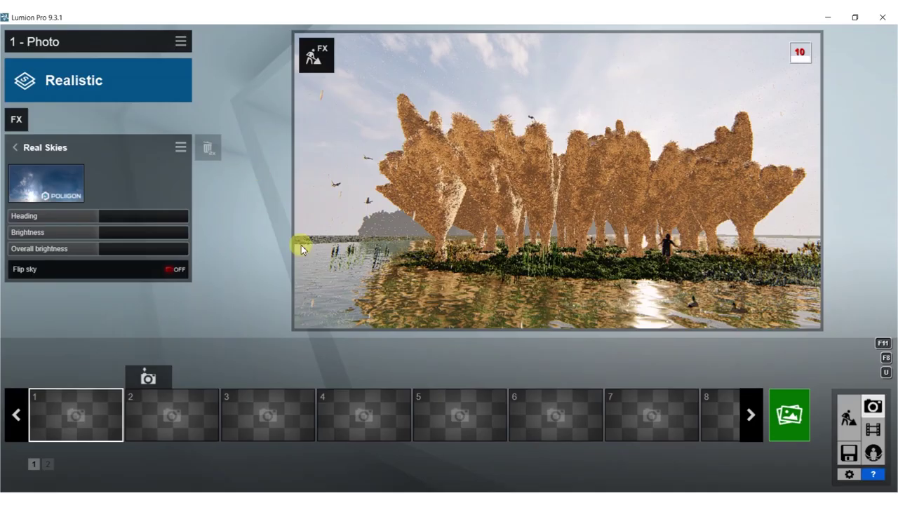
click(18, 178)
click(68, 185)
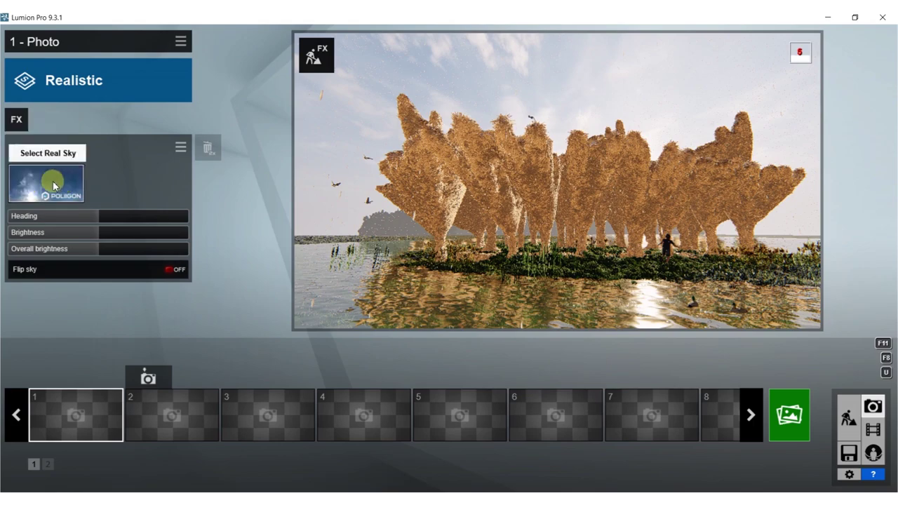
click(49, 184)
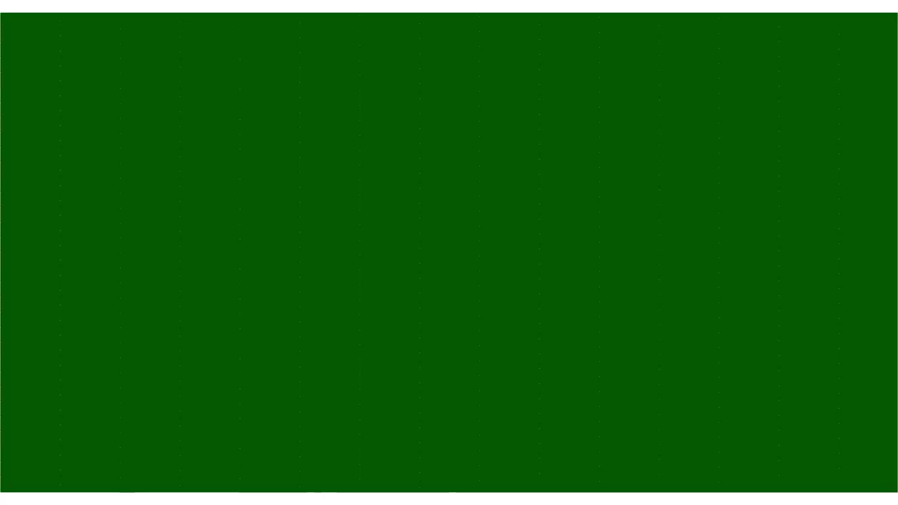
click(381, 279)
- Reframe the photo camera just above the water so the whole column structure and its reflection fill the image
mouse_move(461, 176)
right_down()
mouse_move(531, 169)
mouse_move(469, 184)
right_up()
key(d)
key(e)
key(e)
right_drag(497, 280, 451, 265)
key(a)
key(d)
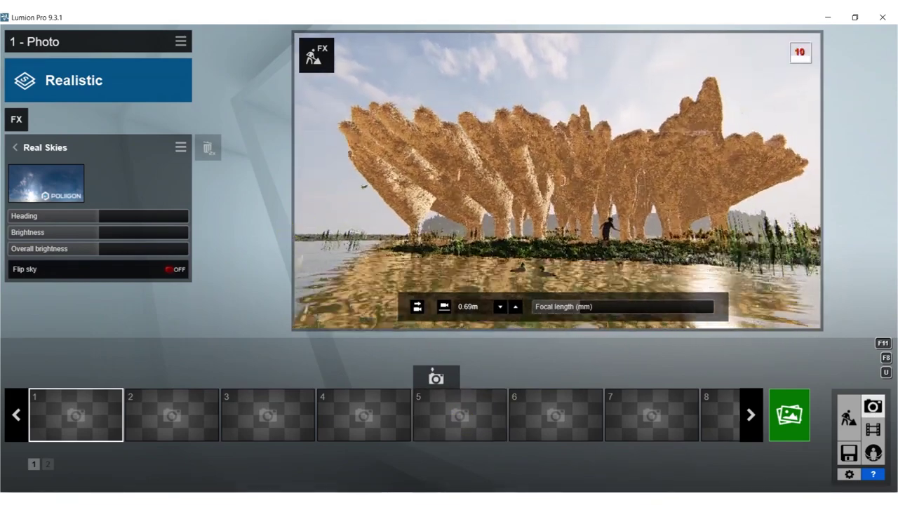
right_drag(474, 184, 496, 180)
key(w)
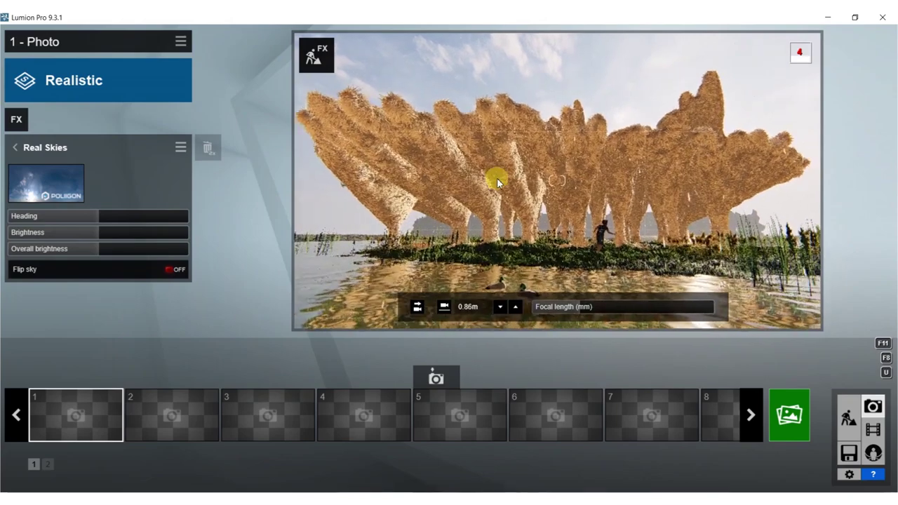
scroll(497, 219, down, 2)
- Add the 2-Point Perspective effect, tilt the view slightly upward and store the camera in photo slot 1
click(16, 124)
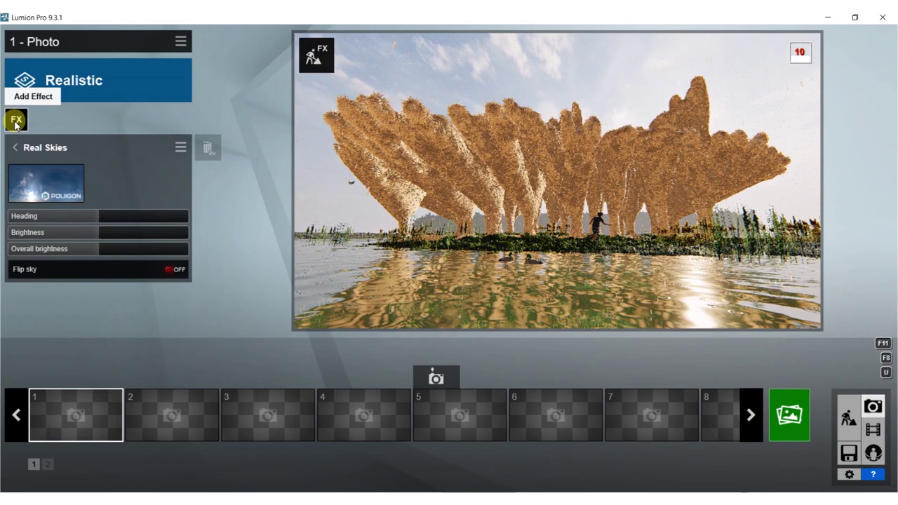
click(15, 122)
click(233, 56)
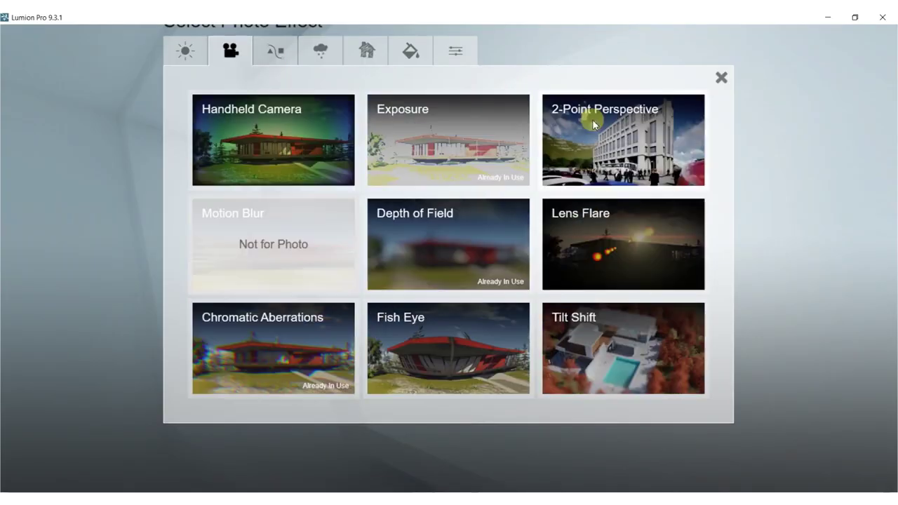
click(590, 188)
right_drag(557, 180, 551, 156)
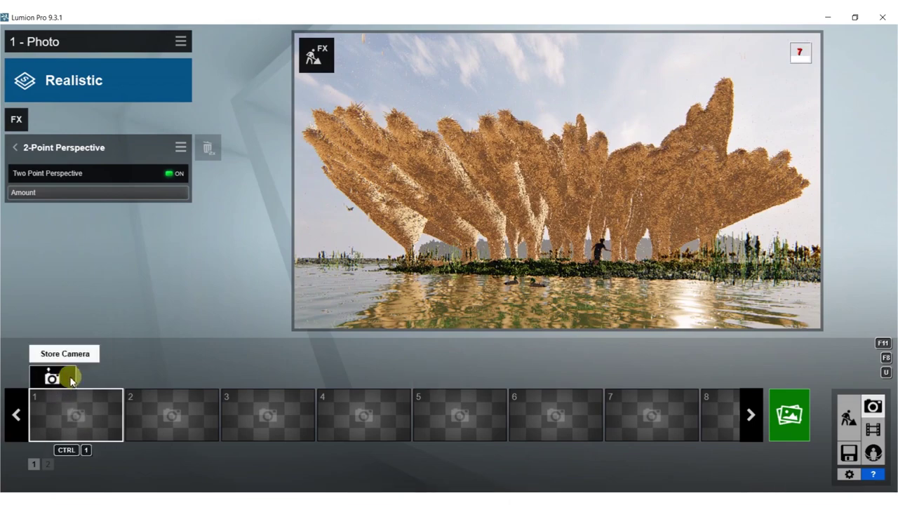
key(ctrl+1)
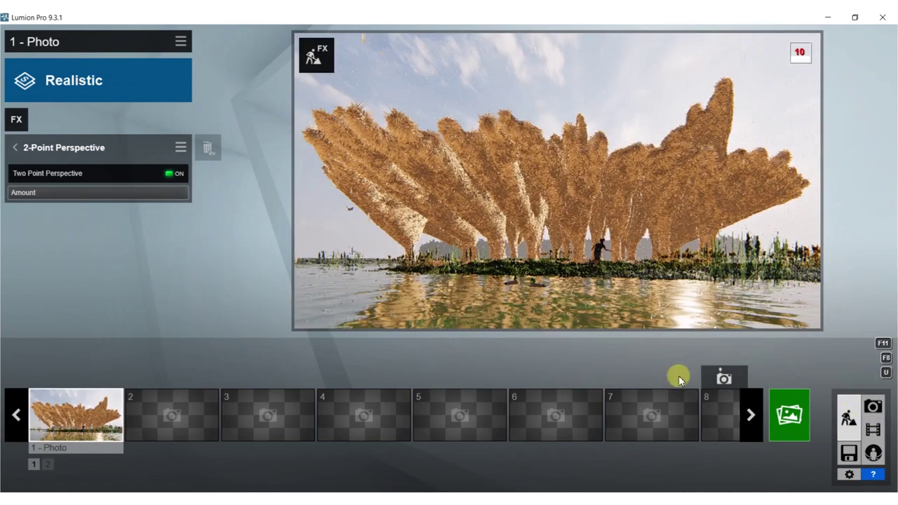
- Plant individual copies of the green tree cluster along the far shore in build mode, and return to photo mode
click(850, 418)
click(94, 438)
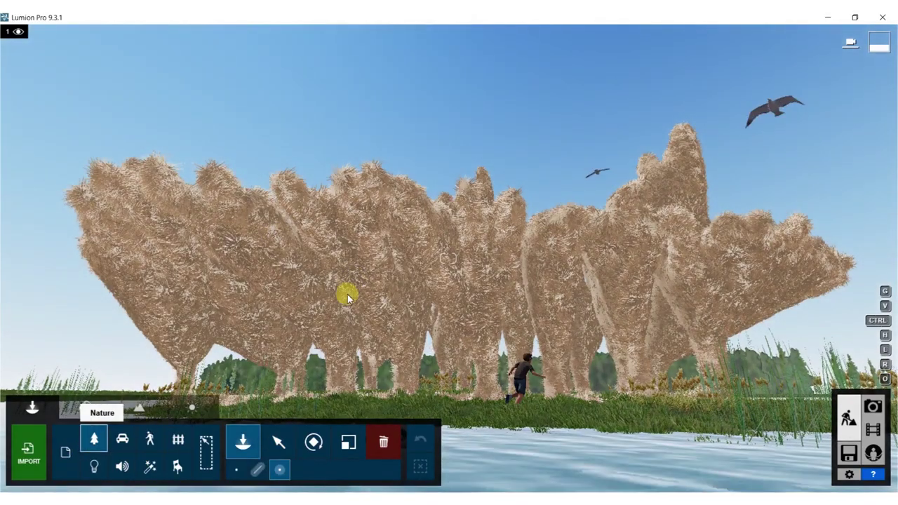
click(106, 407)
click(112, 323)
right_drag(361, 255, 361, 365)
scroll(371, 239, down, 5)
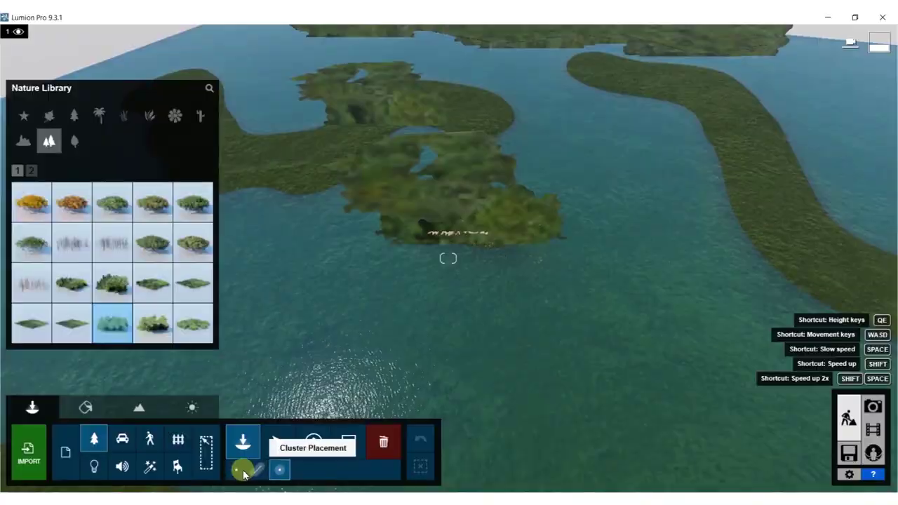
click(235, 470)
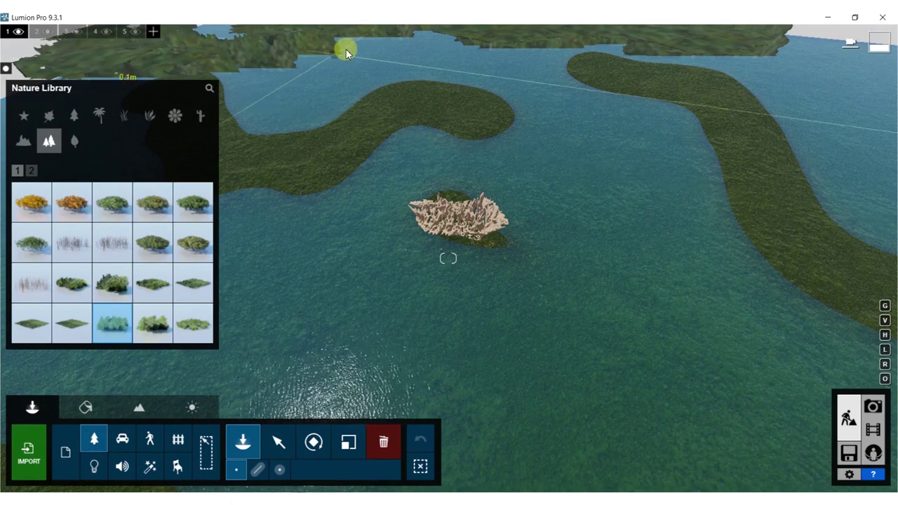
right_drag(270, 58, 353, 55)
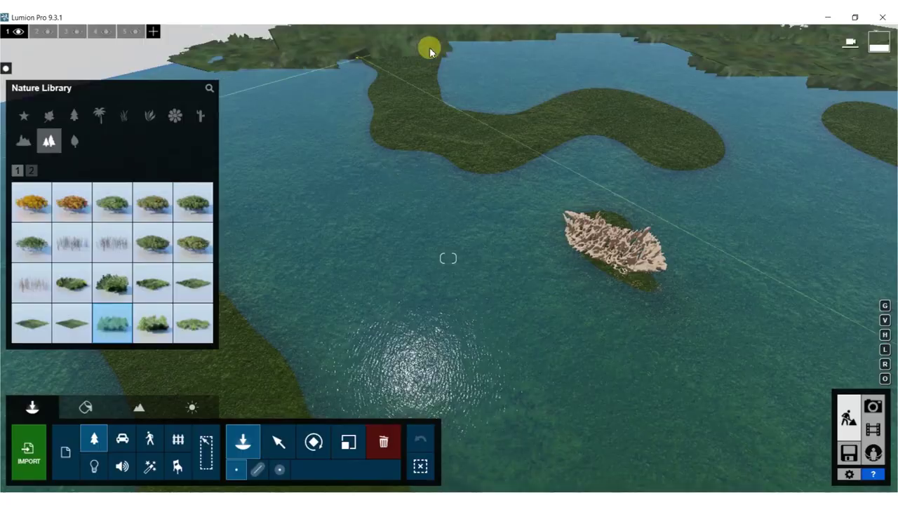
click(873, 408)
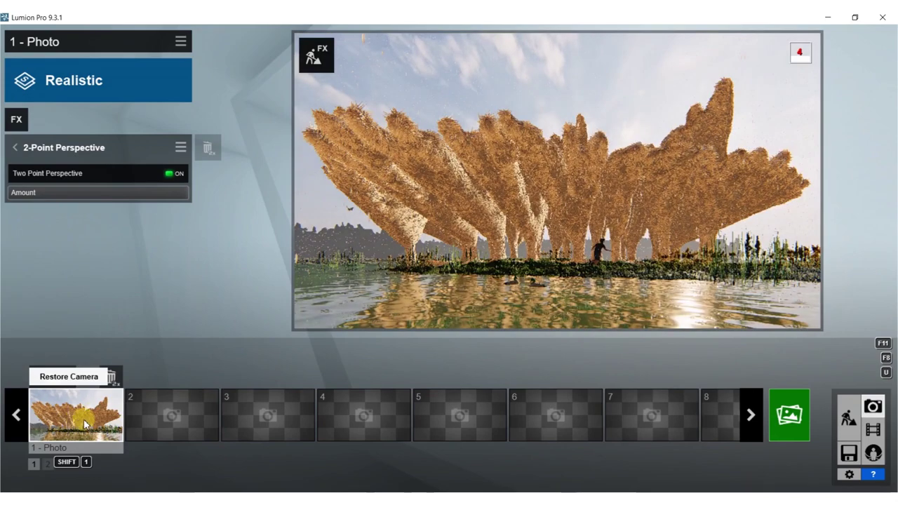
- Switch to build mode, activate the horizontal move tool and back away over the water until the whole structure is in view
mouse_move(683, 278)
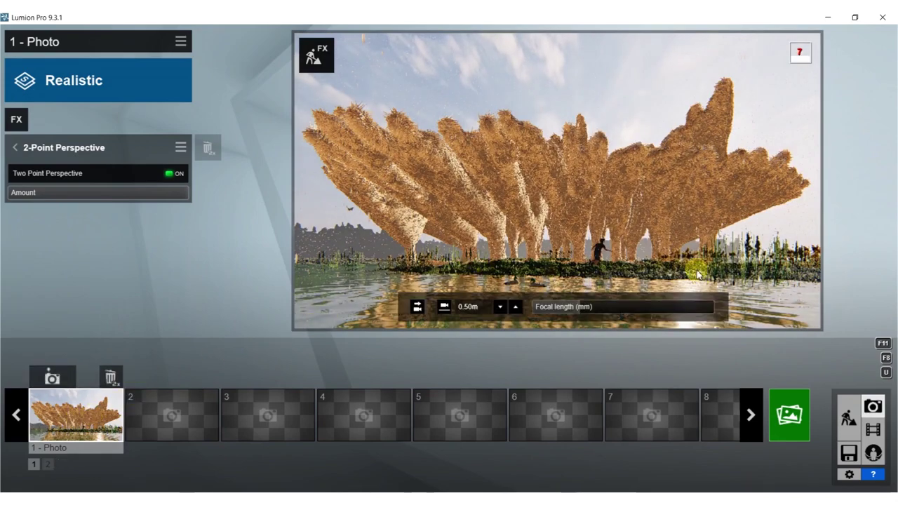
right_drag(676, 251, 674, 250)
click(663, 258)
right_drag(557, 181, 555, 160)
right_drag(662, 208, 661, 212)
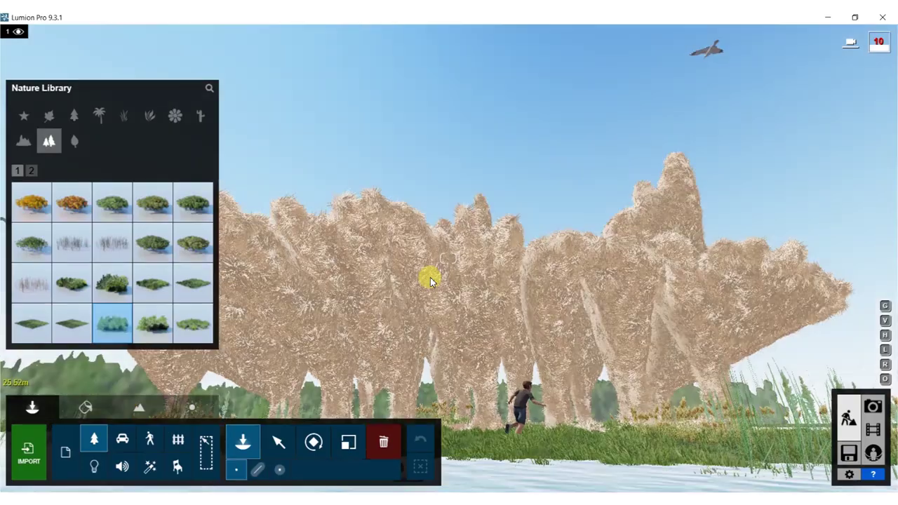
key(w)
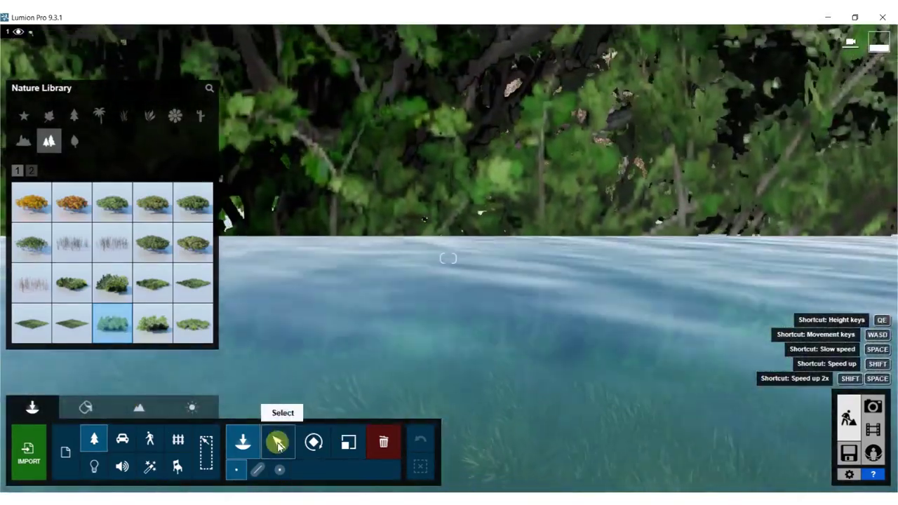
click(279, 441)
key(s)
click(314, 470)
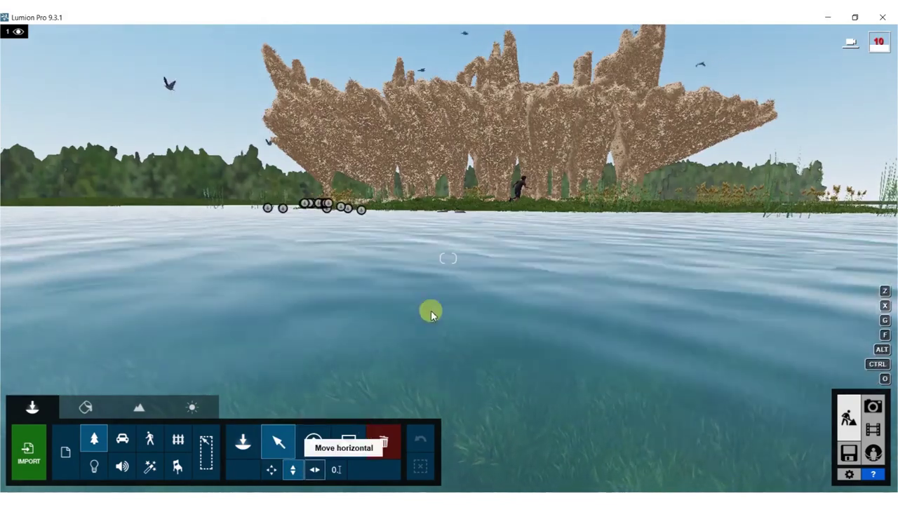
right_drag(436, 296, 440, 261)
key(s)
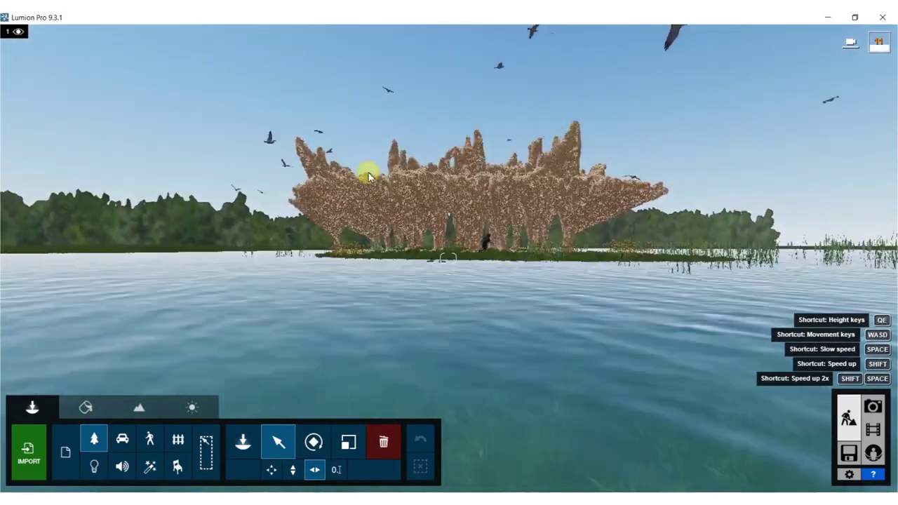
- Make layer 4 the active layer
mouse_move(105, 33)
click(113, 61)
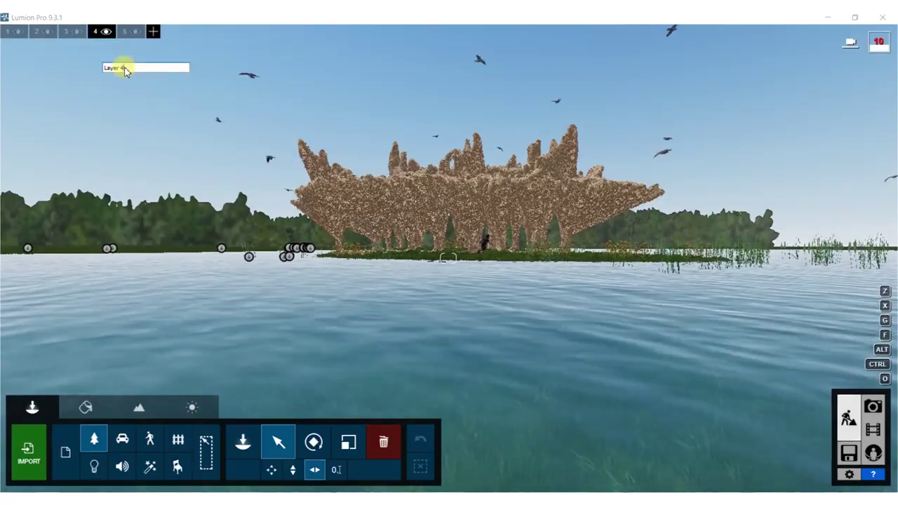
click(209, 98)
- Try to box-select the birds around the structure while the nature category is active, checking from several viewpoints
ctrl+drag(147, 70, 850, 203)
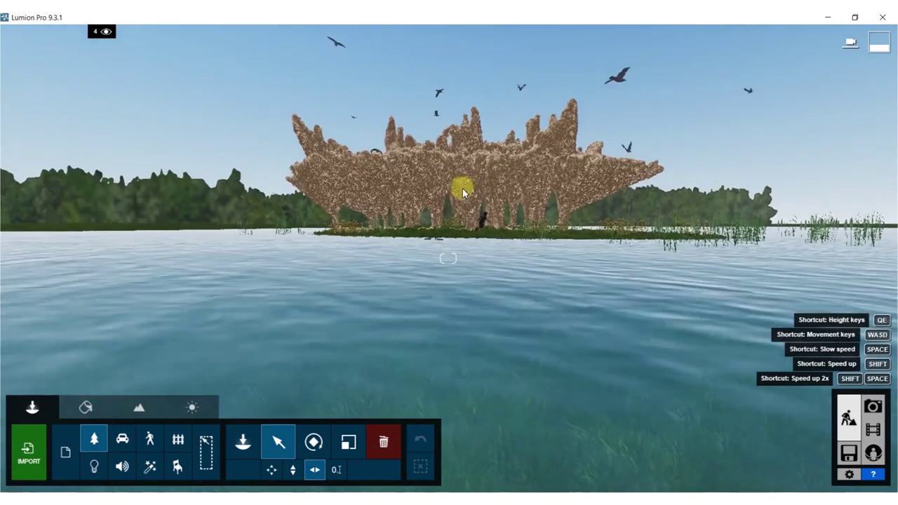
key(s)
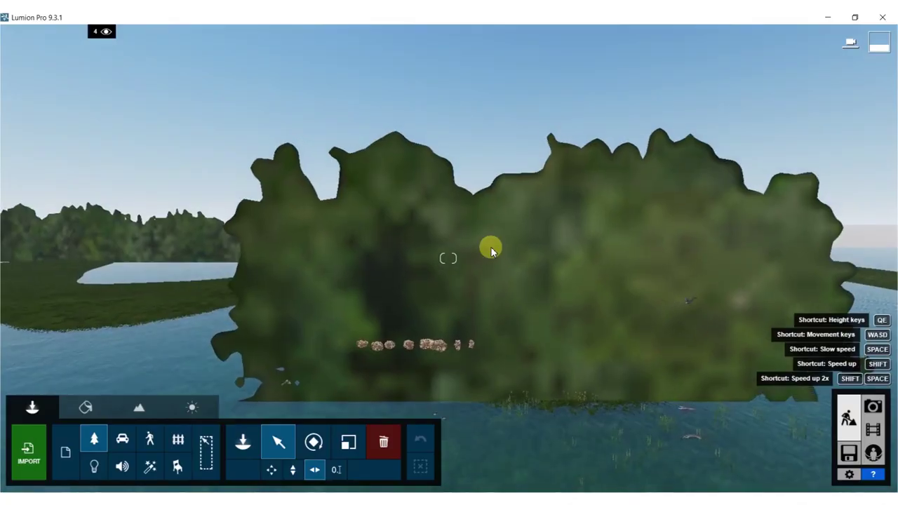
key(s)
right_drag(514, 259, 515, 281)
right_drag(455, 394, 456, 341)
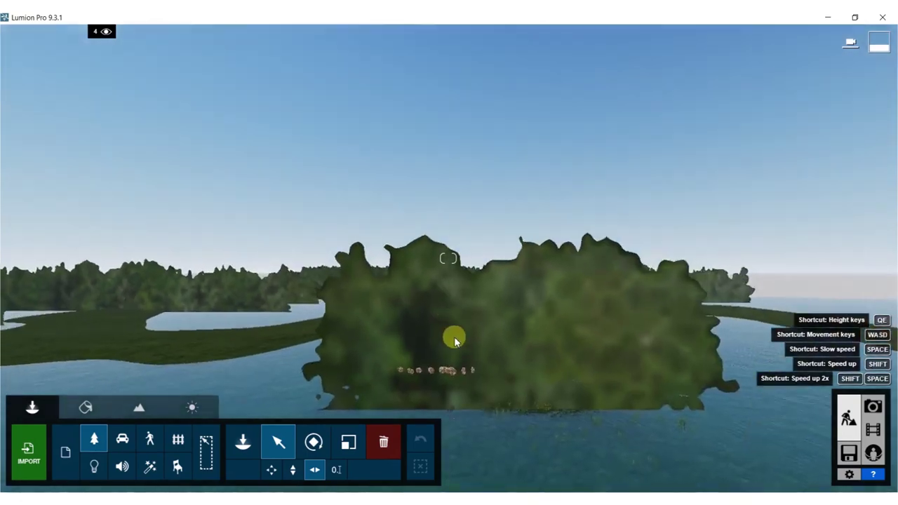
key(a)
right_drag(349, 351, 368, 348)
key(e)
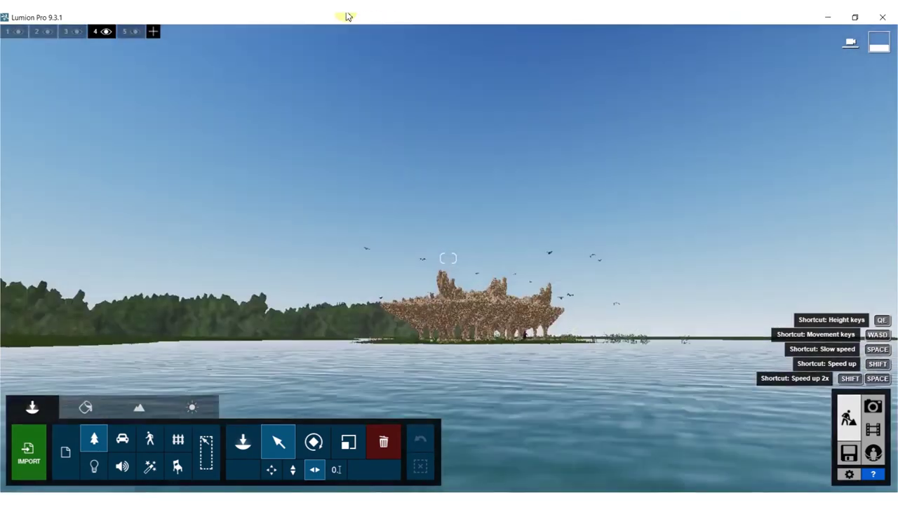
key(q)
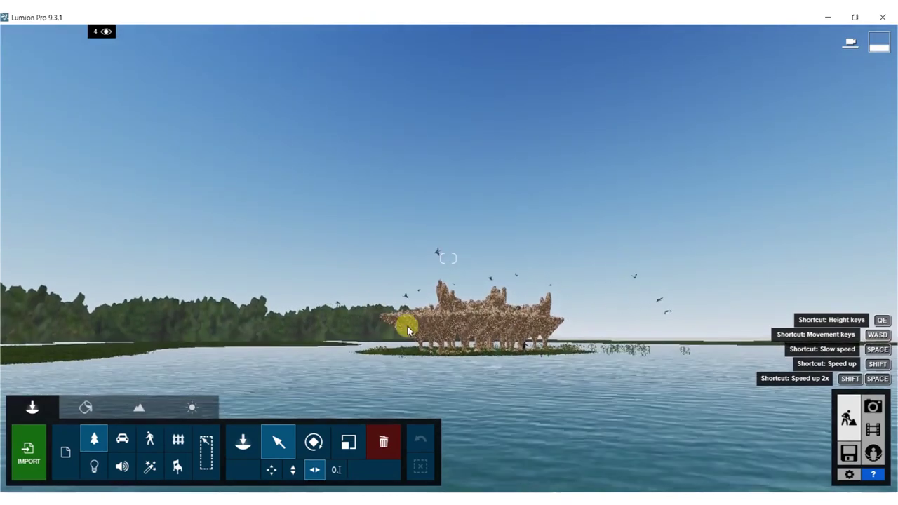
ctrl+drag(182, 168, 77, 176)
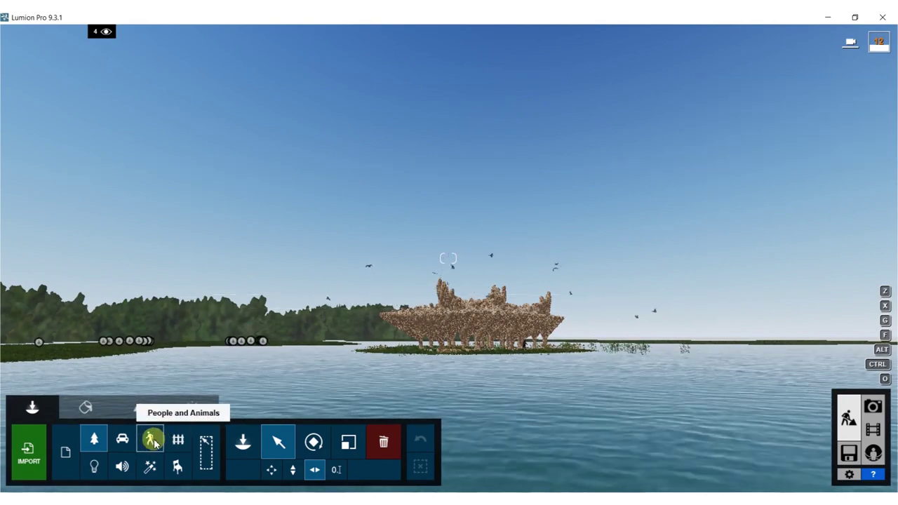
- Box-select the flying seagulls around the structure in the people and animals category and lower them vertically
click(151, 441)
mouse_move(331, 202)
ctrl+mouse_down()
mouse_move(575, 327)
mouse_move(633, 330)
ctrl+mouse_up()
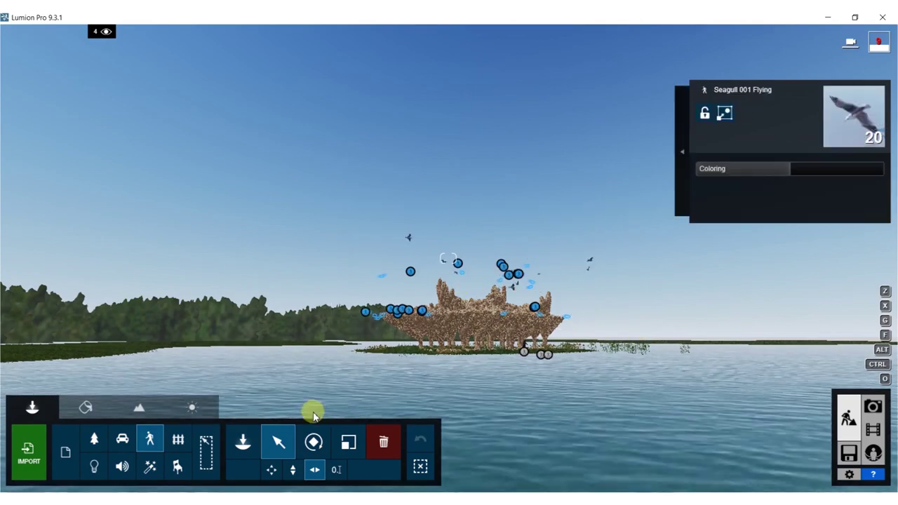
right_drag(509, 196, 520, 254)
key(w)
right_drag(424, 323, 377, 410)
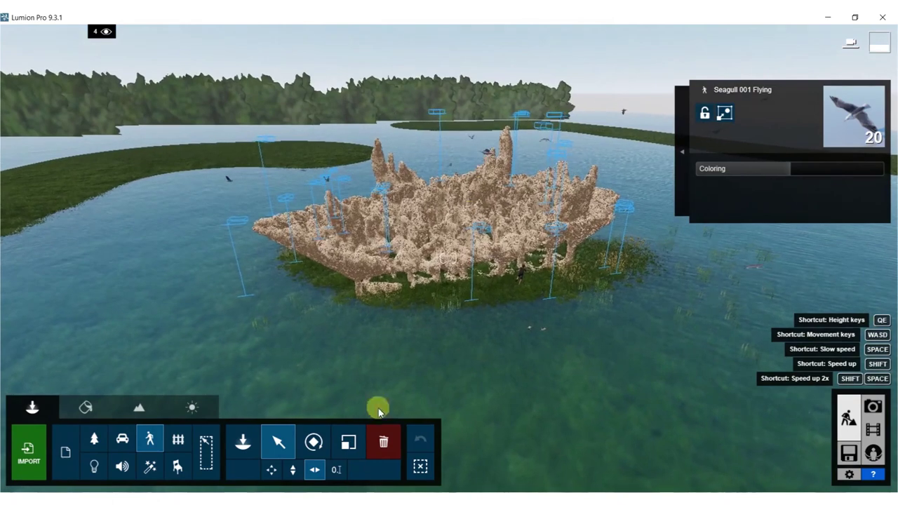
click(294, 469)
mouse_move(515, 280)
mouse_down()
mouse_move(530, 231)
mouse_move(537, 325)
mouse_up()
key(w)
mouse_move(538, 325)
right_down()
mouse_move(538, 407)
mouse_move(523, 224)
mouse_move(523, 274)
mouse_move(483, 407)
right_up()
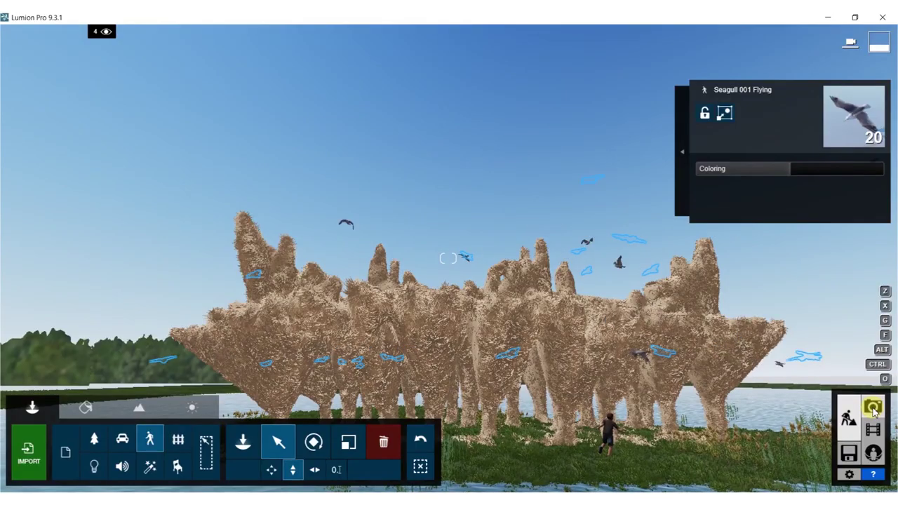
- Return to photo mode, restore the camera of photo 1 and shift it slightly to the left
click(873, 410)
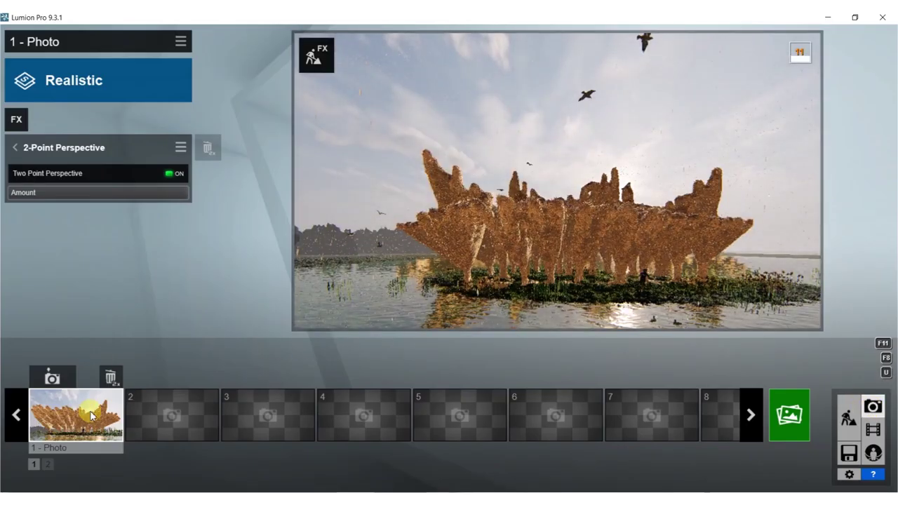
click(89, 416)
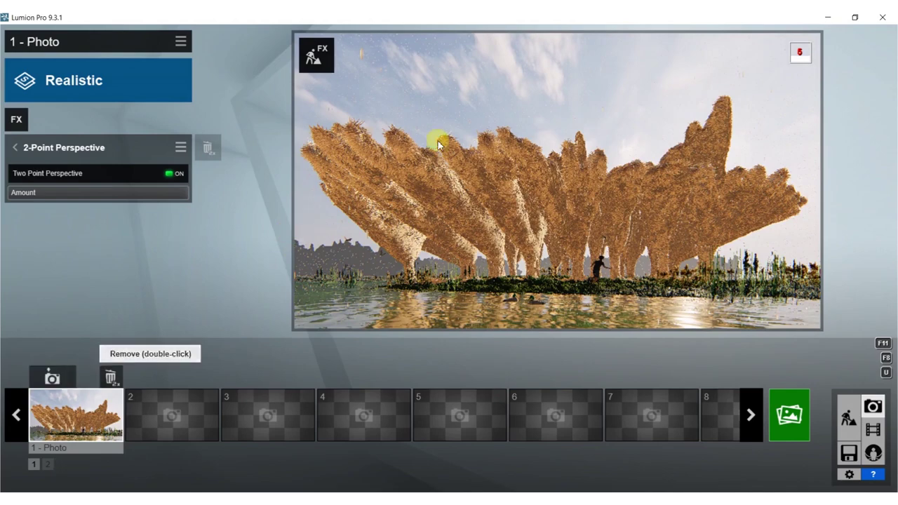
key(a)
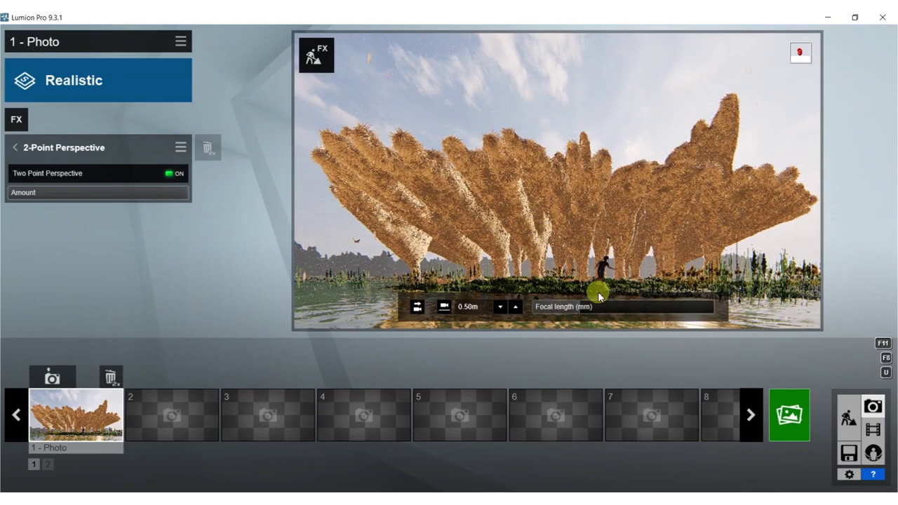
- In build mode, box-select the seagulls above the structure and lower them into the photo's frame
click(525, 208)
mouse_move(101, 90)
ctrl+mouse_down()
mouse_move(203, 194)
mouse_move(664, 295)
mouse_move(719, 292)
ctrl+mouse_up()
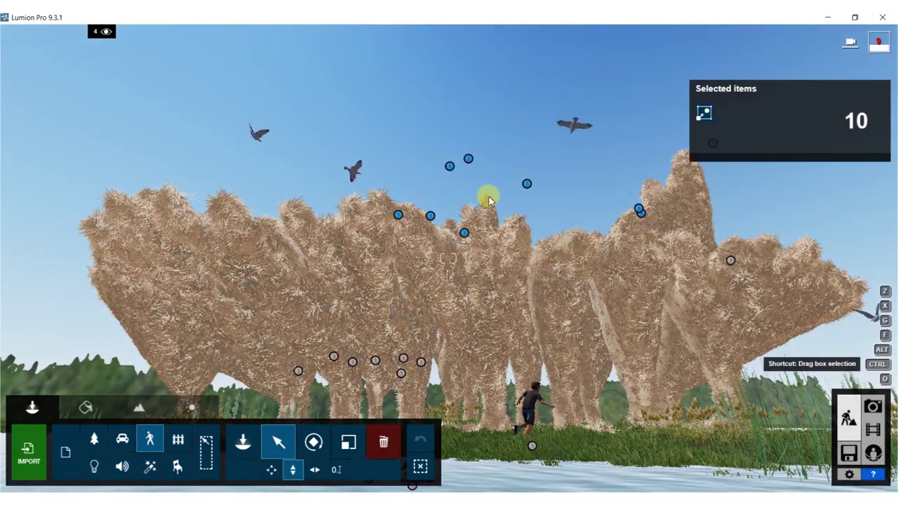
drag(450, 167, 450, 289)
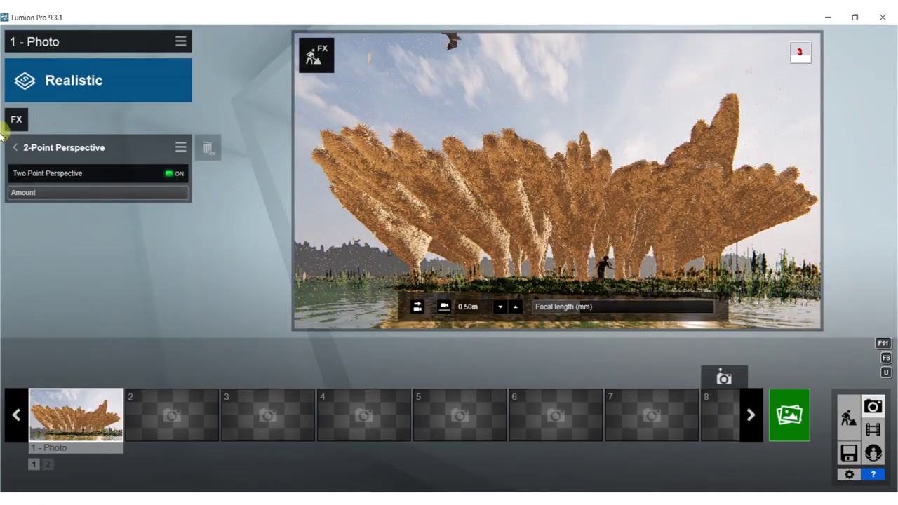
- Add the Time Warp effect to the photo
click(16, 119)
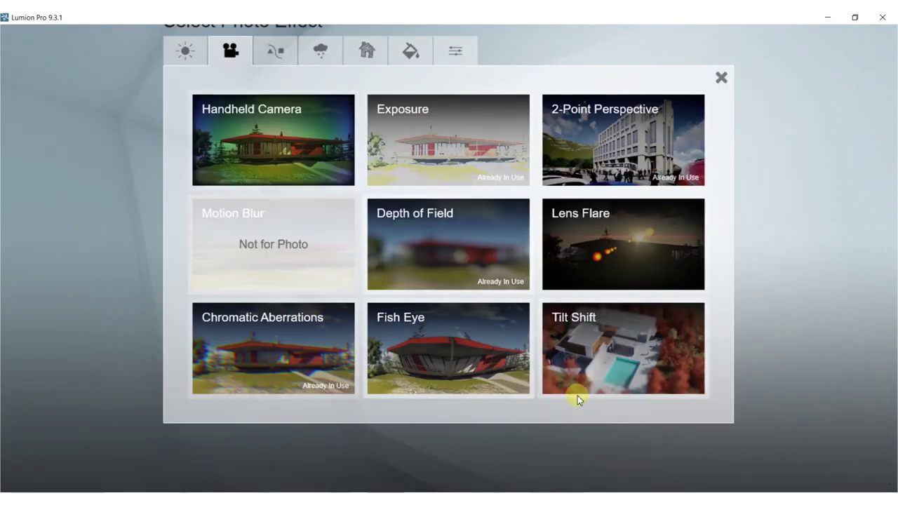
click(464, 52)
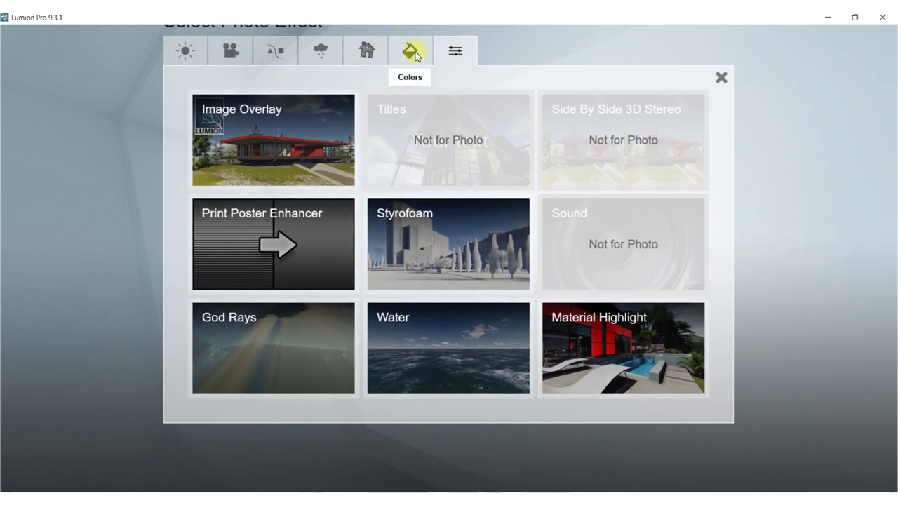
click(275, 53)
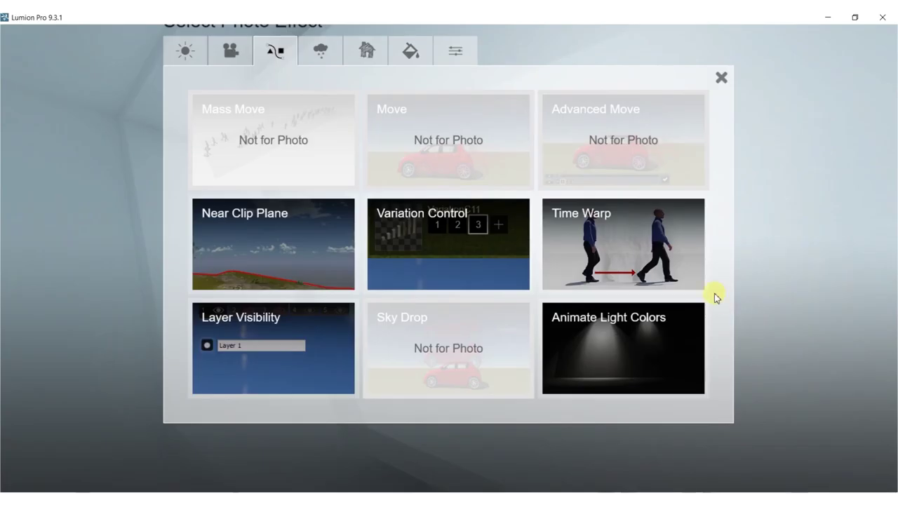
click(600, 252)
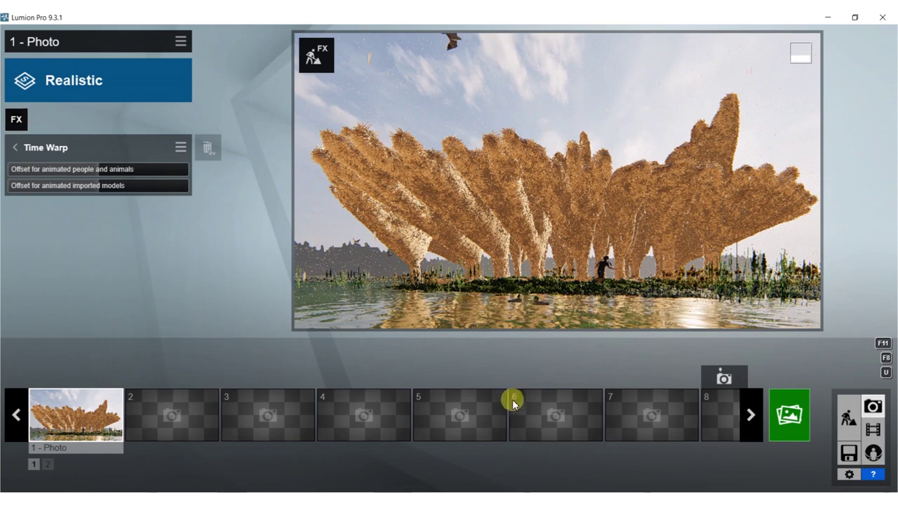
- Set the Time Warp offset for animated people and animals to 1.3212 s so several birds fly within the frame
mouse_move(98, 173)
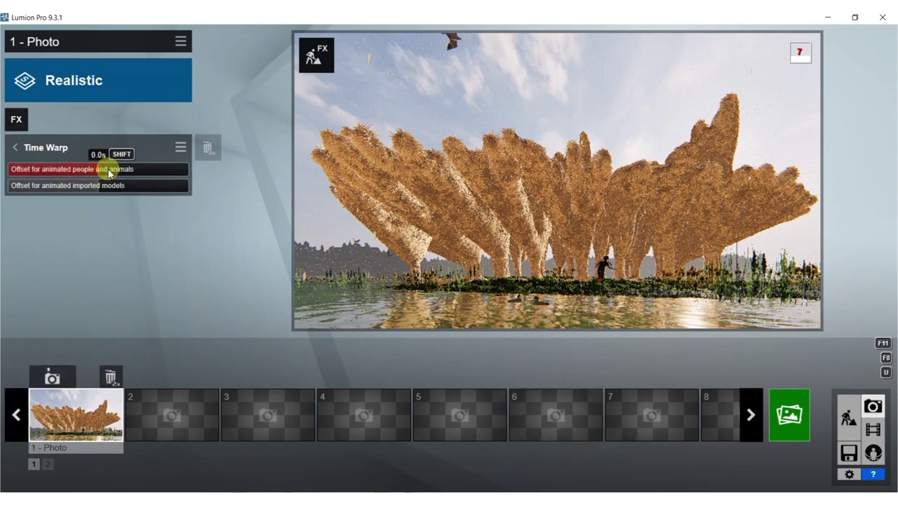
drag(116, 173, 110, 174)
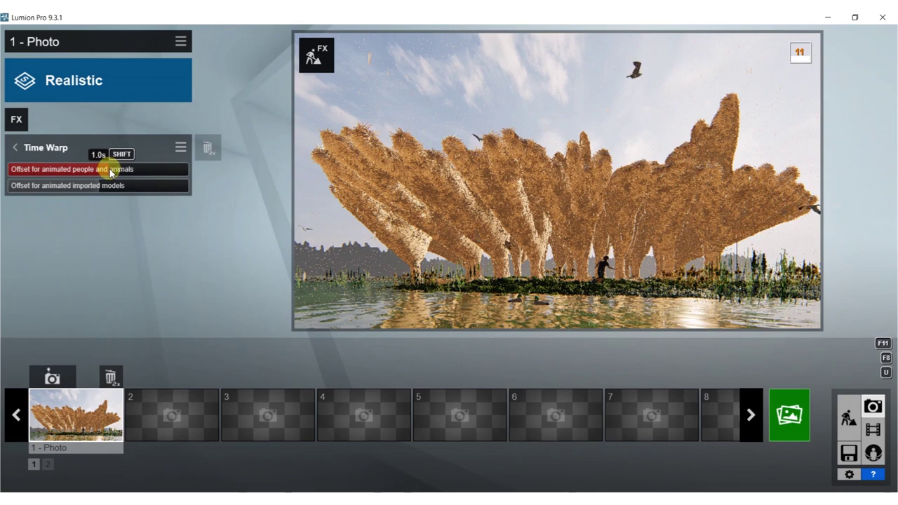
drag(112, 173, 24, 204)
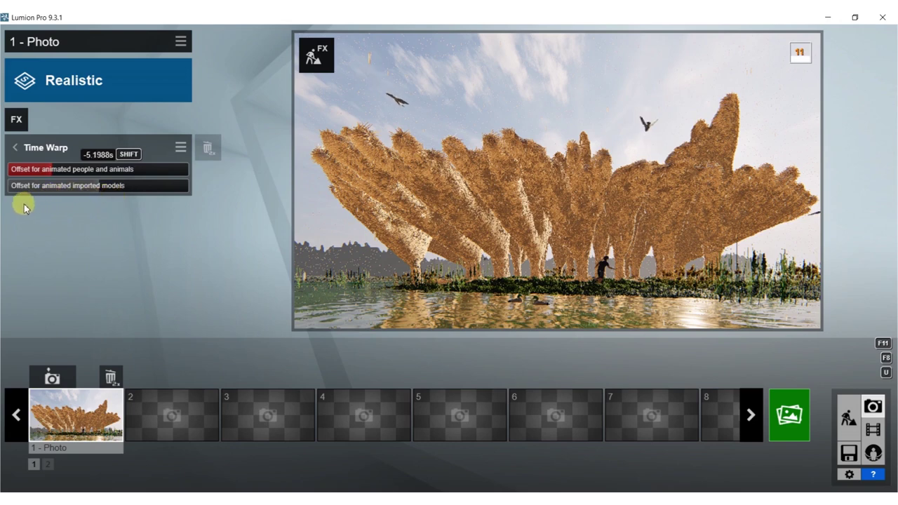
drag(2, 239, 1, 245)
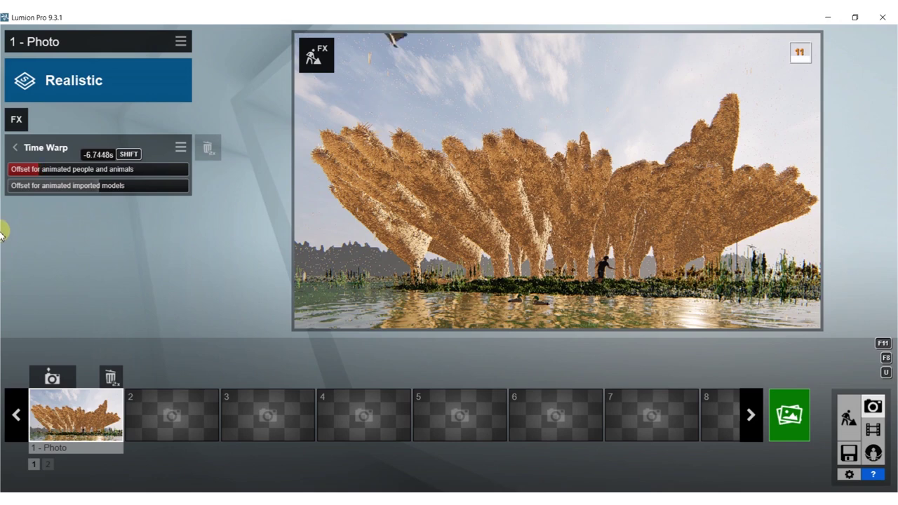
drag(500, 223, 895, 158)
drag(896, 118, 897, 118)
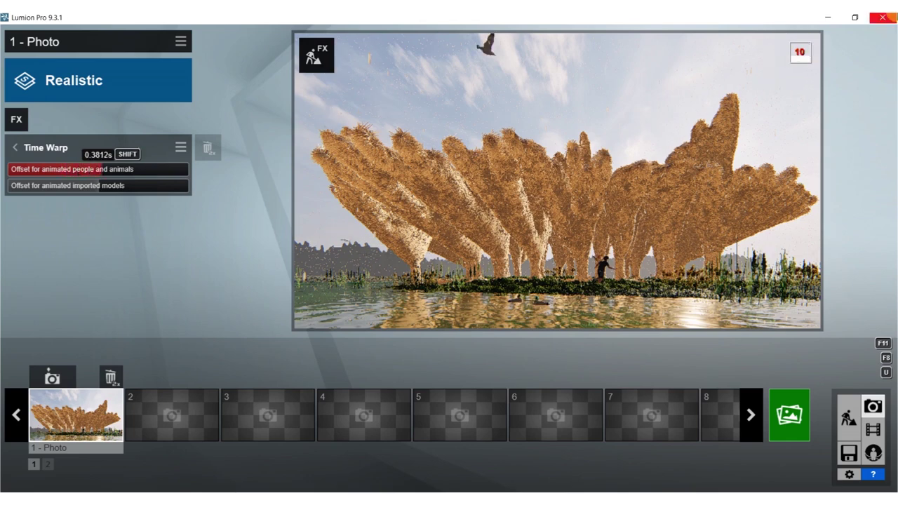
drag(852, 18, 801, 25)
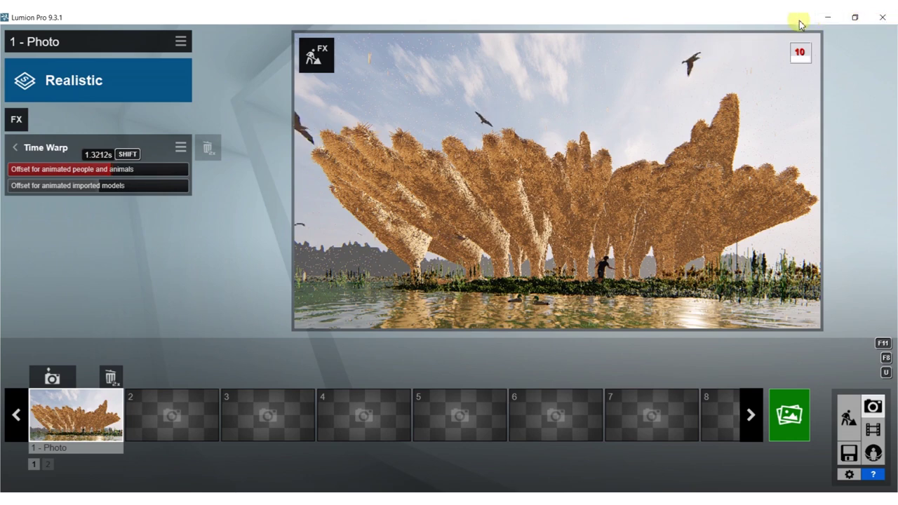
drag(831, 24, 802, 26)
drag(836, 82, 835, 82)
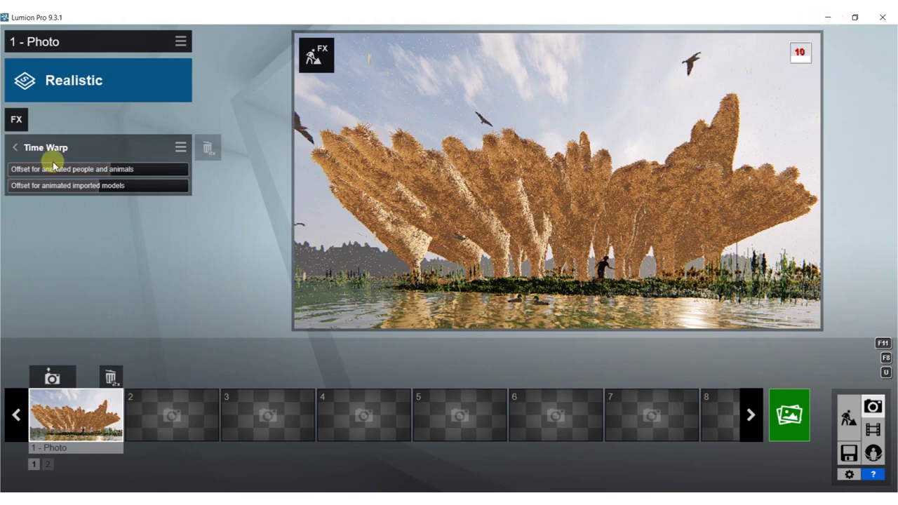
- Set the heading of the Real Skies effect to 14.0
click(15, 150)
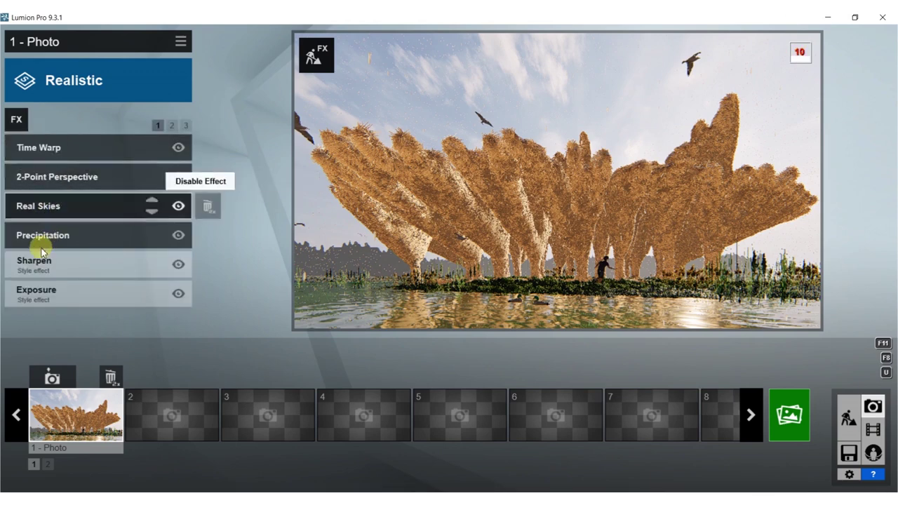
click(50, 210)
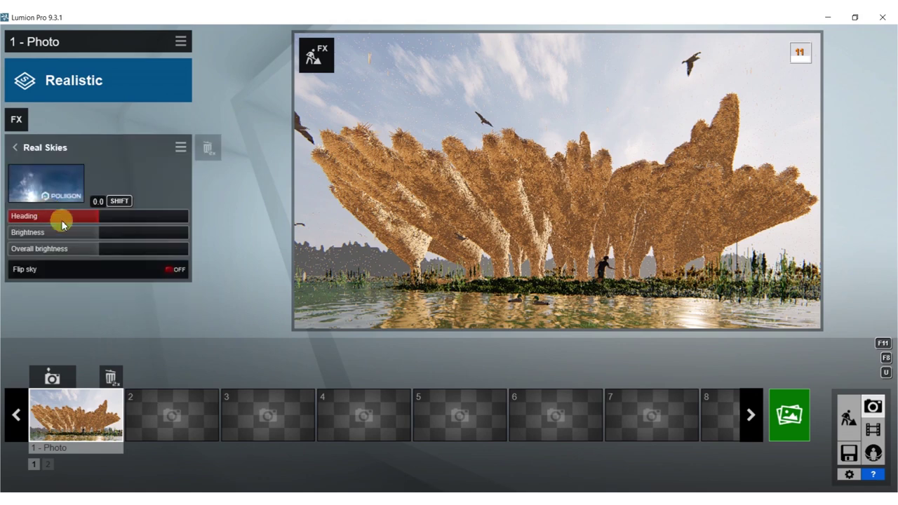
drag(107, 217, 116, 216)
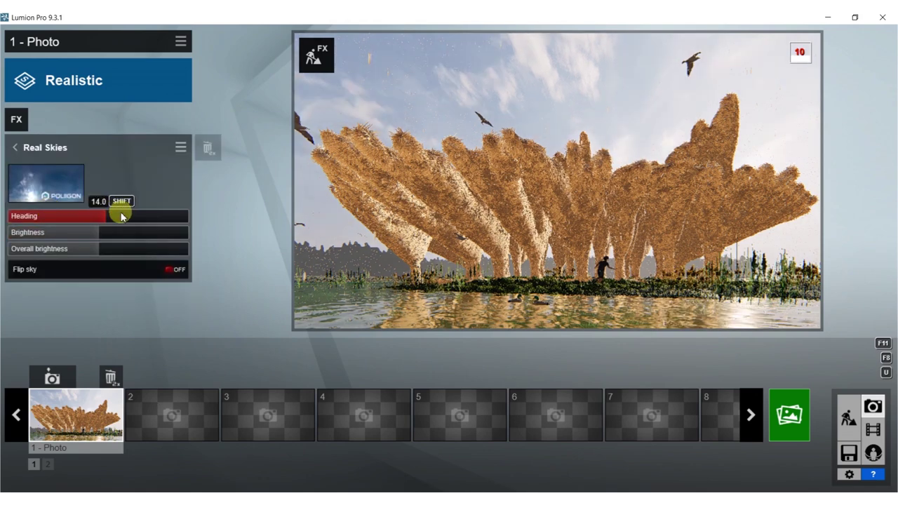
- Start a 1920x1080 Desktop render of the photo as 63 in the BOOK folder, overwriting the existing file, and cancel it
click(789, 421)
click(307, 415)
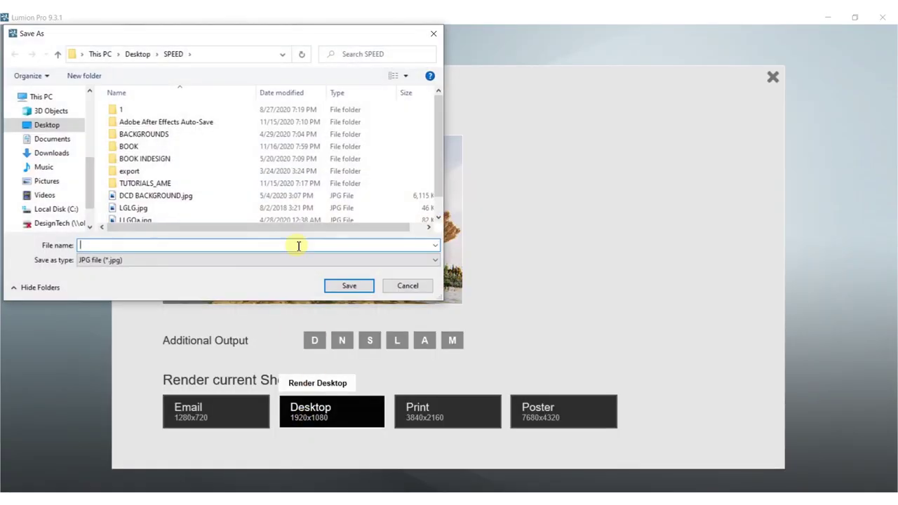
double_click(129, 146)
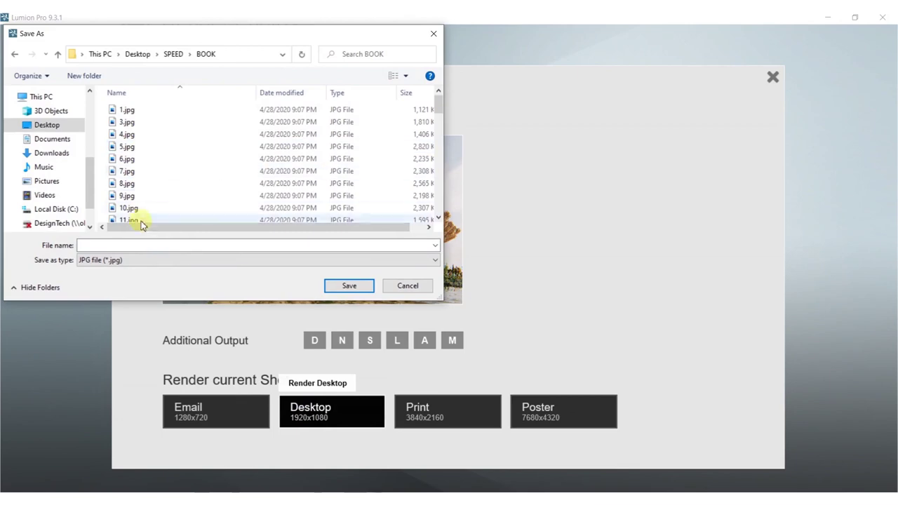
click(143, 246)
text(63)
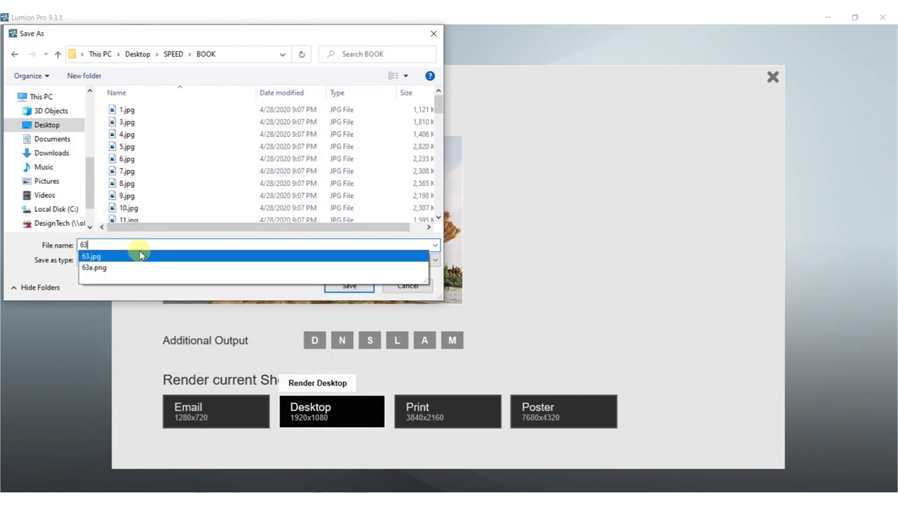
click(349, 286)
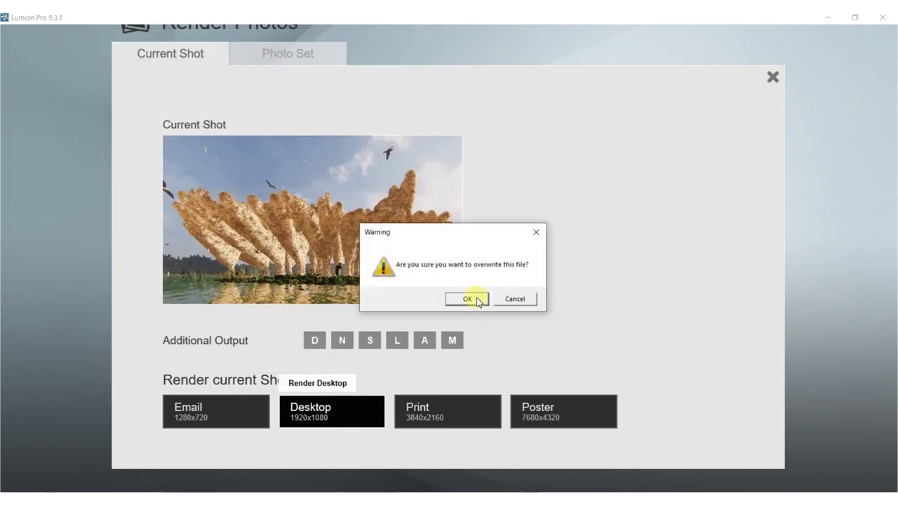
click(468, 300)
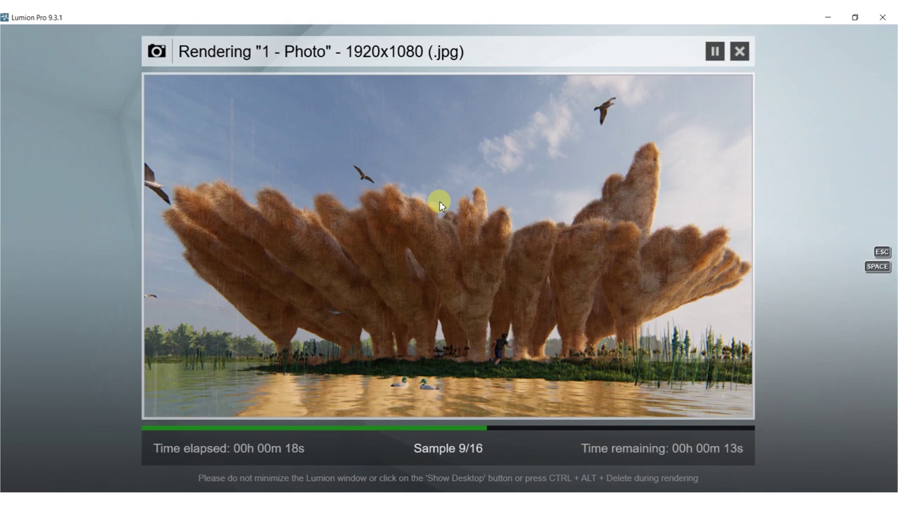
key(Escape)
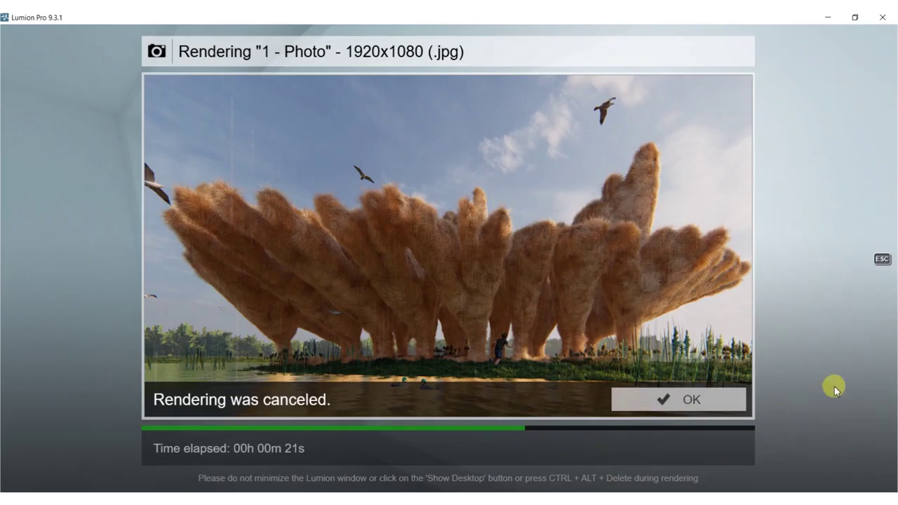
click(704, 397)
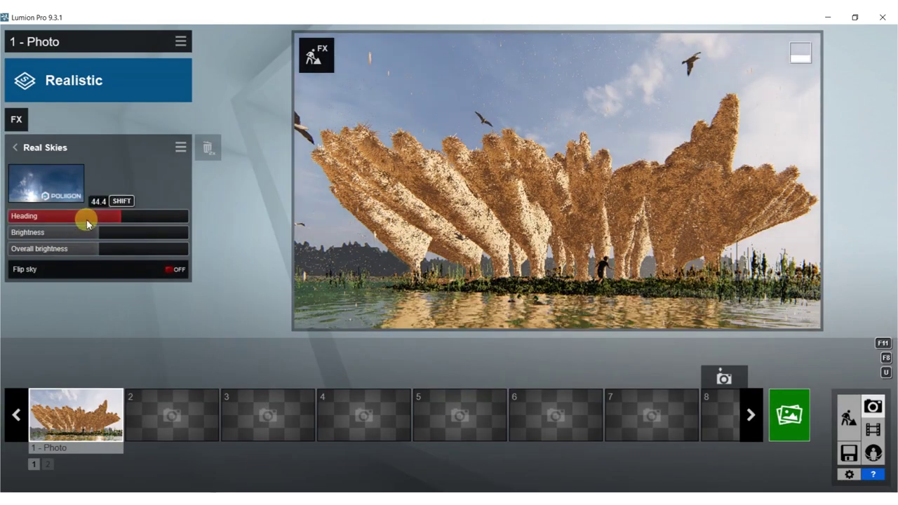
- Set the heading of the Real Skies effect to 107.5
drag(123, 216, 153, 209)
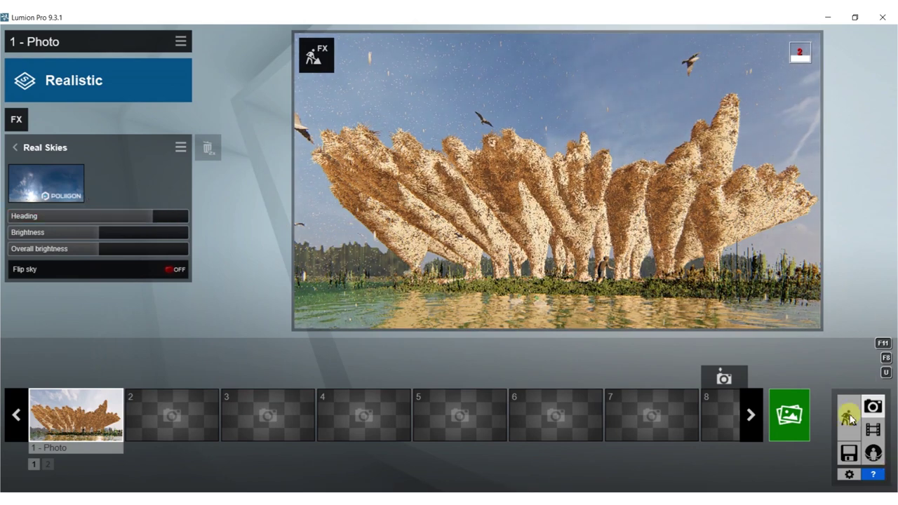
- In build mode, reduce the Fur Length of the structure's Warm White Fur material, set its Fur Size to 0.1, and save the material
click(457, 263)
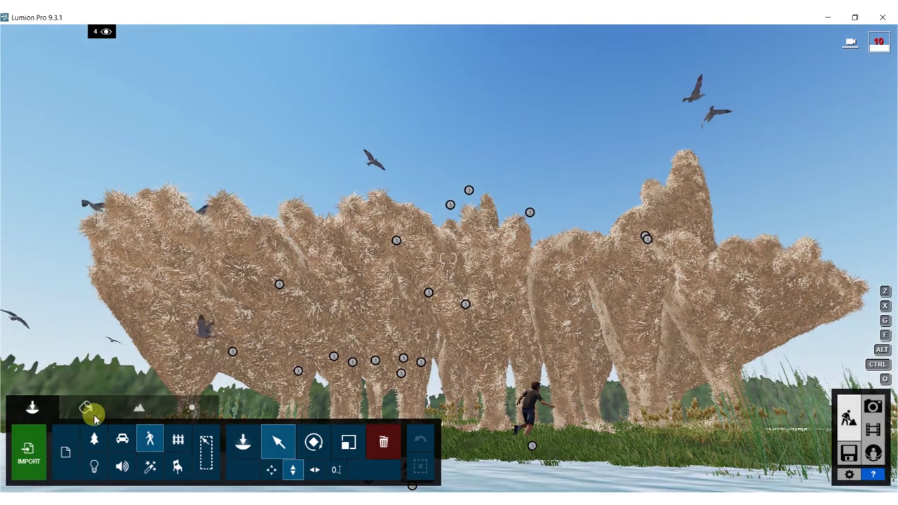
click(86, 407)
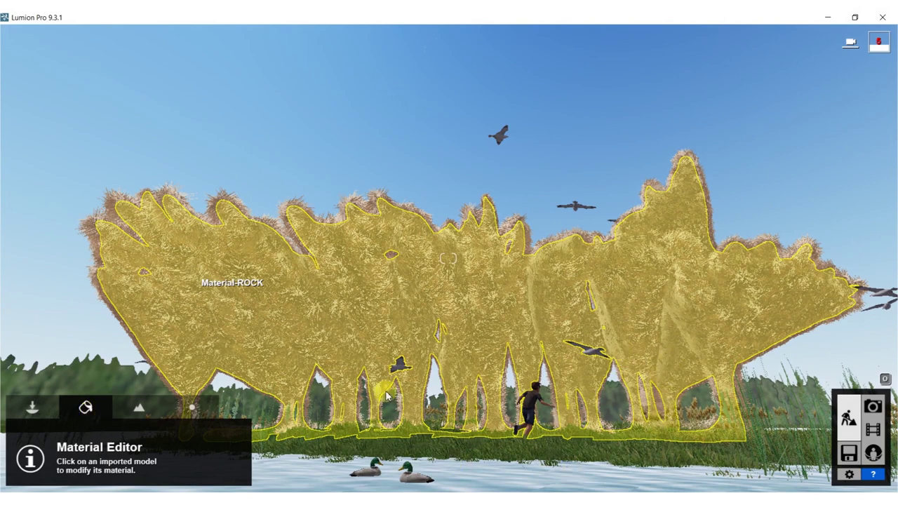
click(88, 409)
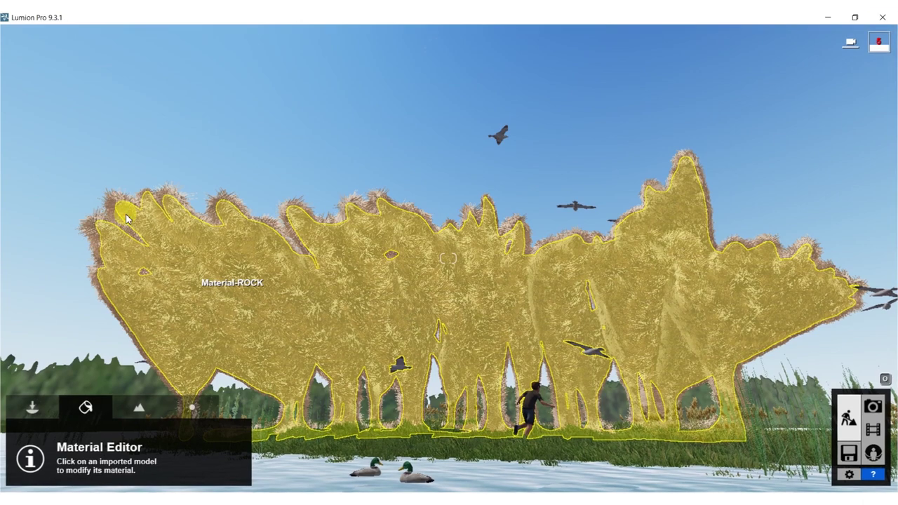
click(126, 215)
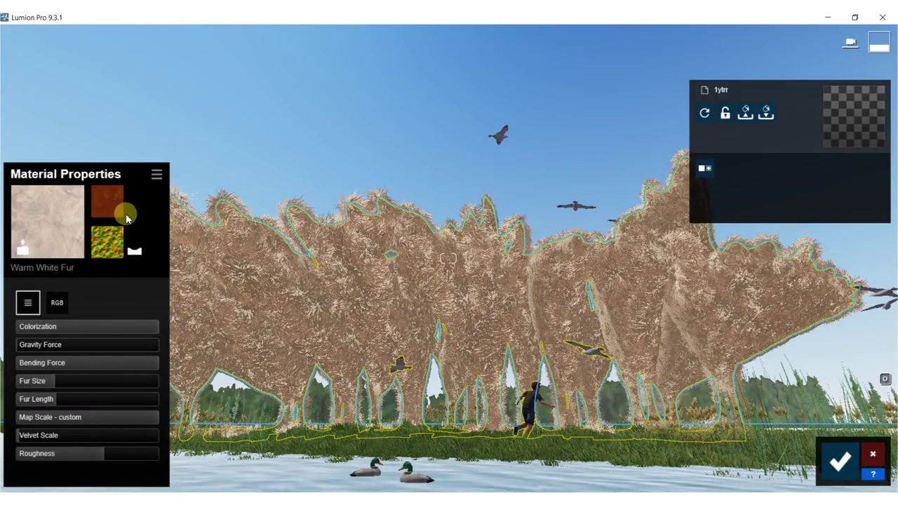
mouse_move(57, 400)
drag(57, 402, 44, 383)
mouse_move(55, 381)
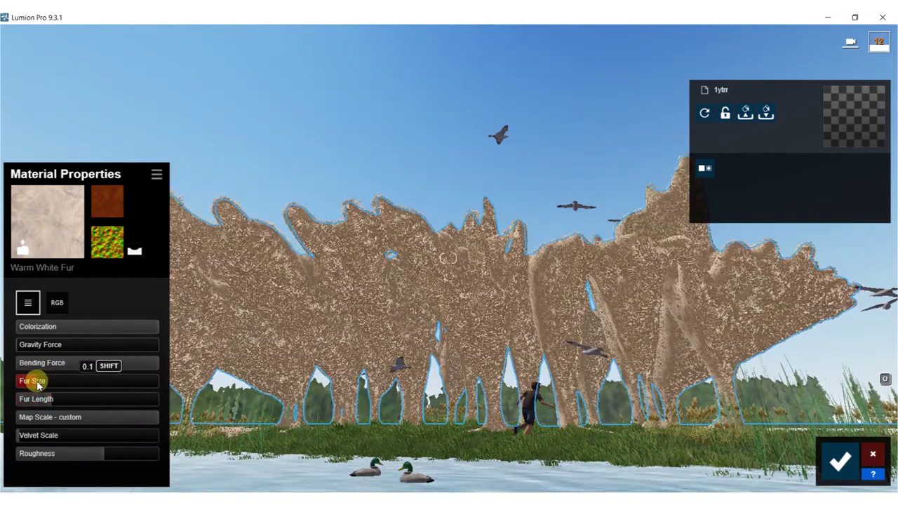
click(843, 461)
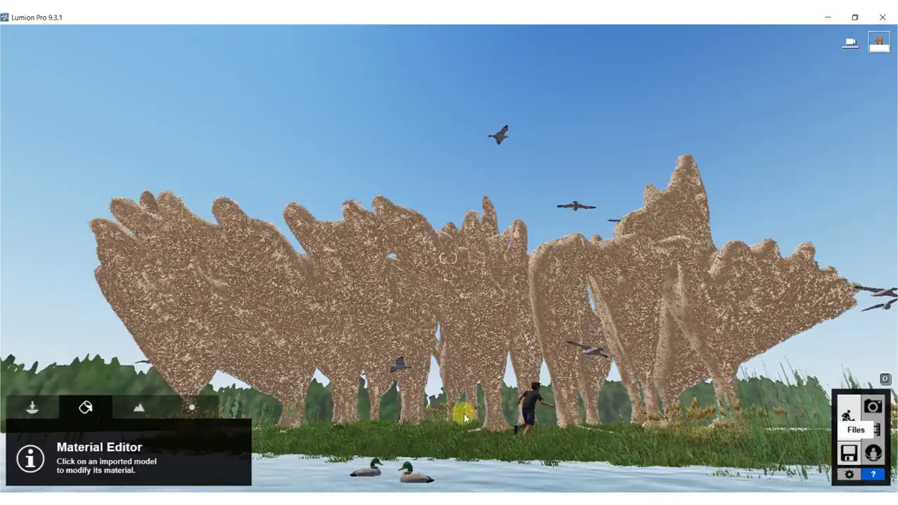
- Render the current photo at Desktop size 1920x1080 as 63 in the BOOK folder, overwriting the existing file, and close the render window
click(874, 407)
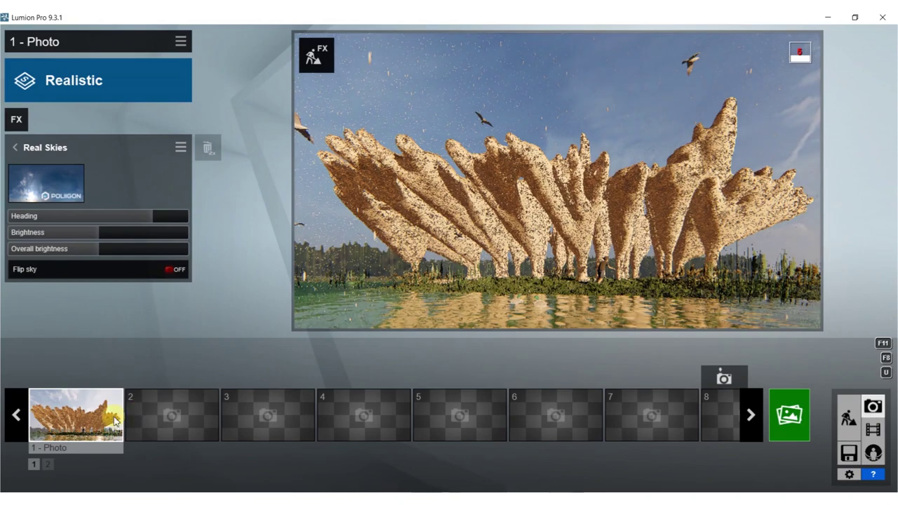
click(799, 420)
click(311, 418)
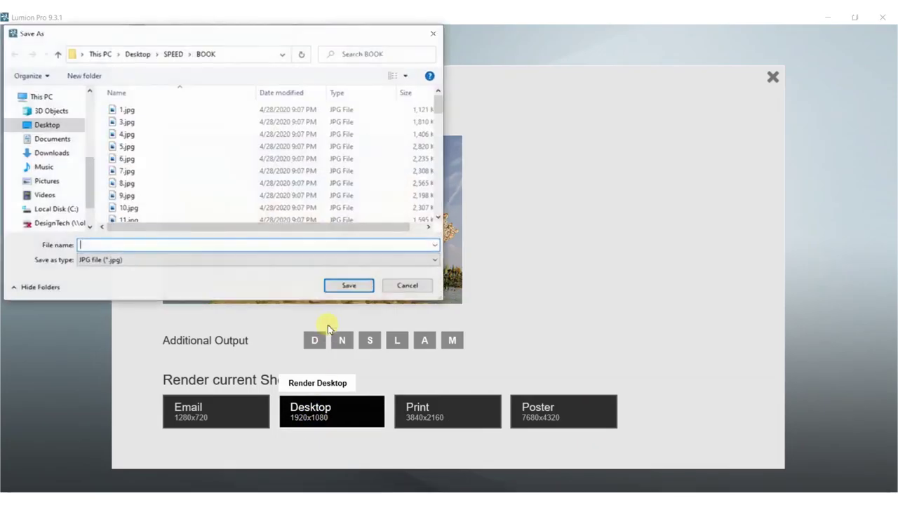
text(63)
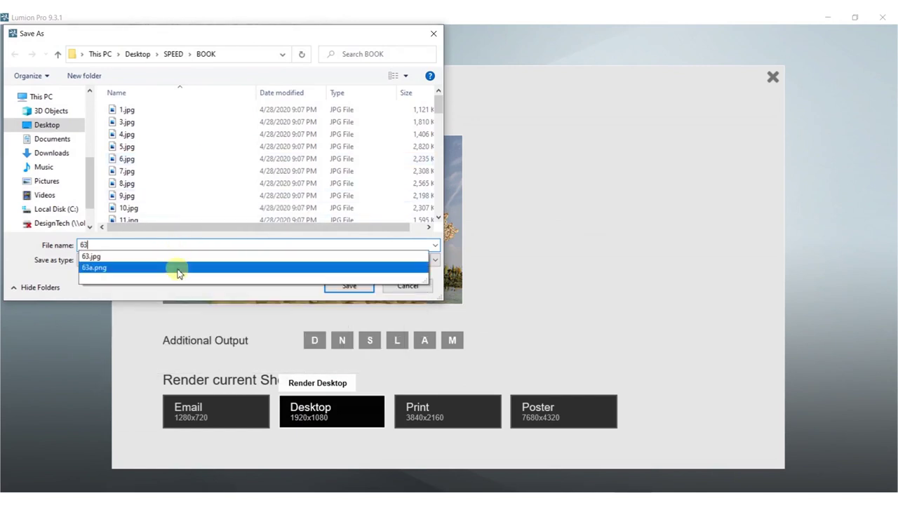
click(193, 299)
click(348, 285)
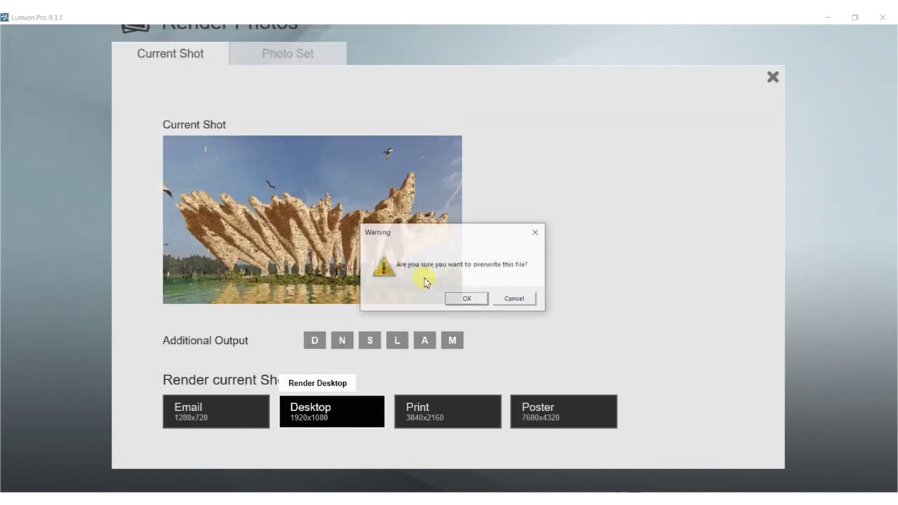
click(455, 296)
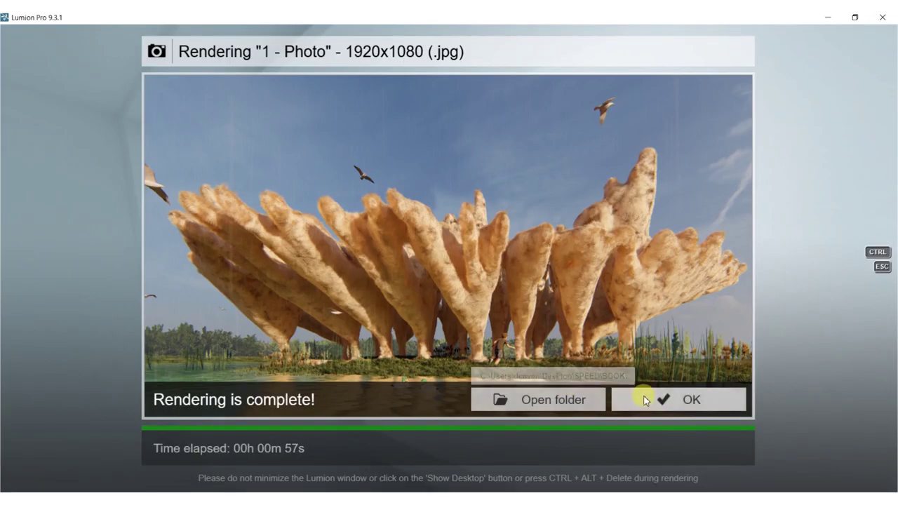
click(645, 396)
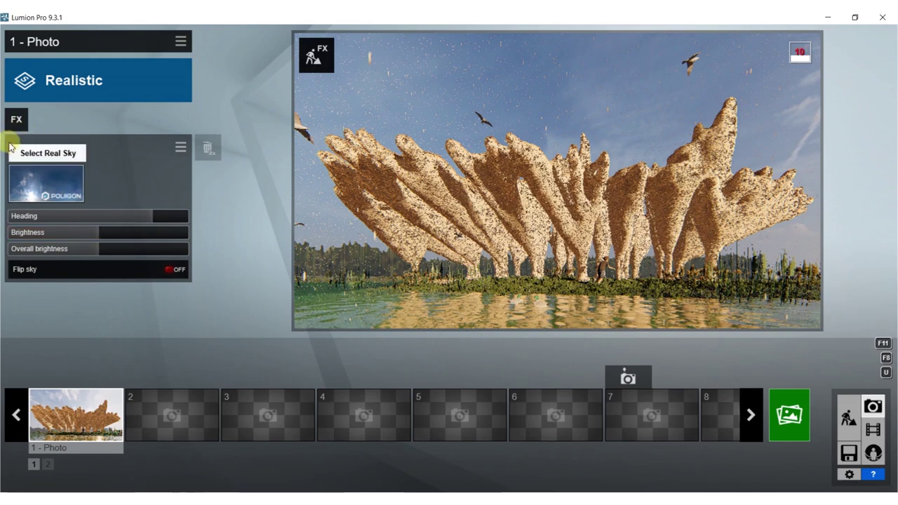
- Set the brightness of the Real Skies effect to 0.8
mouse_move(42, 216)
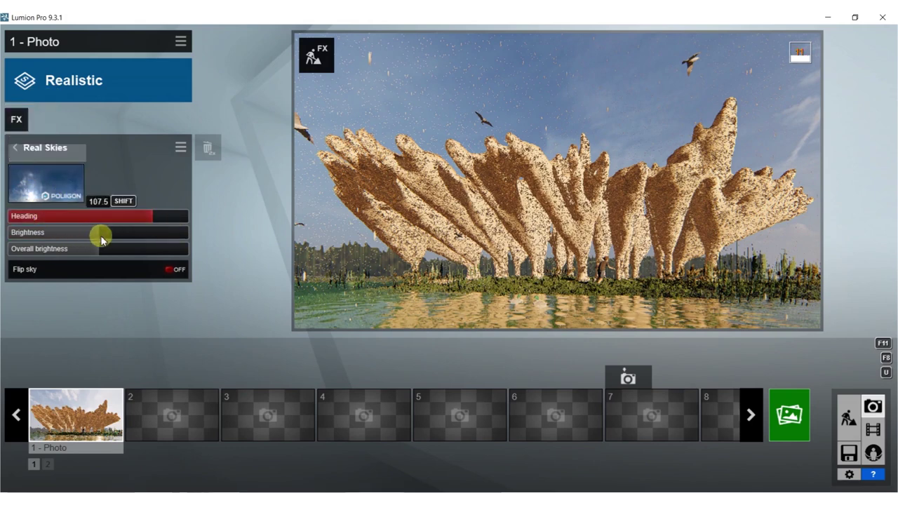
mouse_move(97, 238)
drag(96, 239, 80, 236)
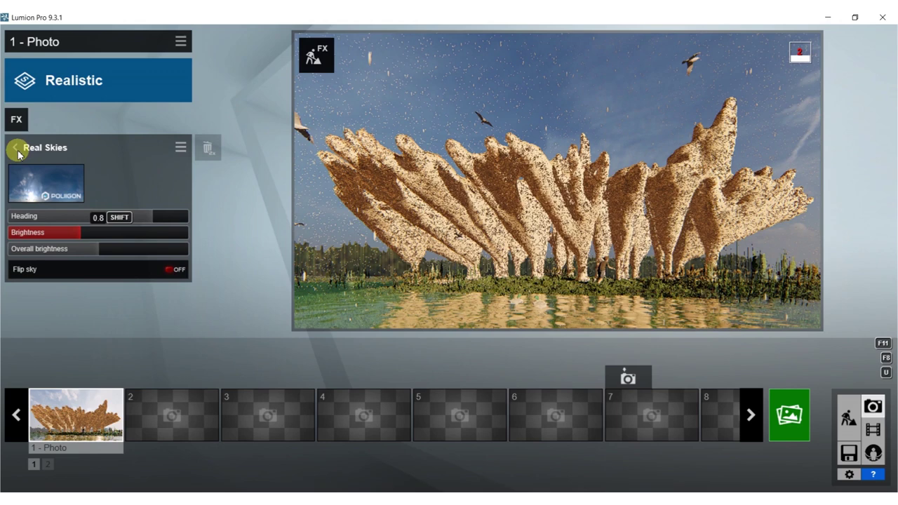
- Set the Extra Fog Addition of the Precipitation effect to 0.8
click(16, 147)
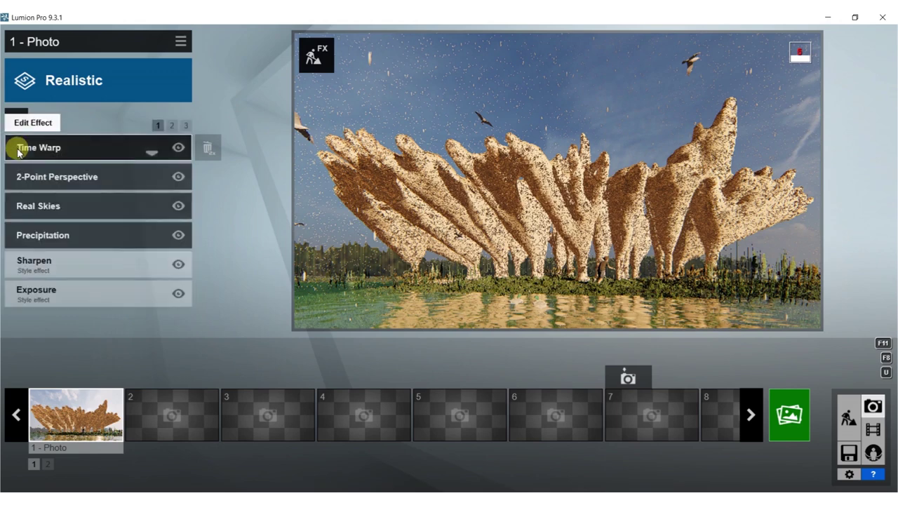
click(40, 236)
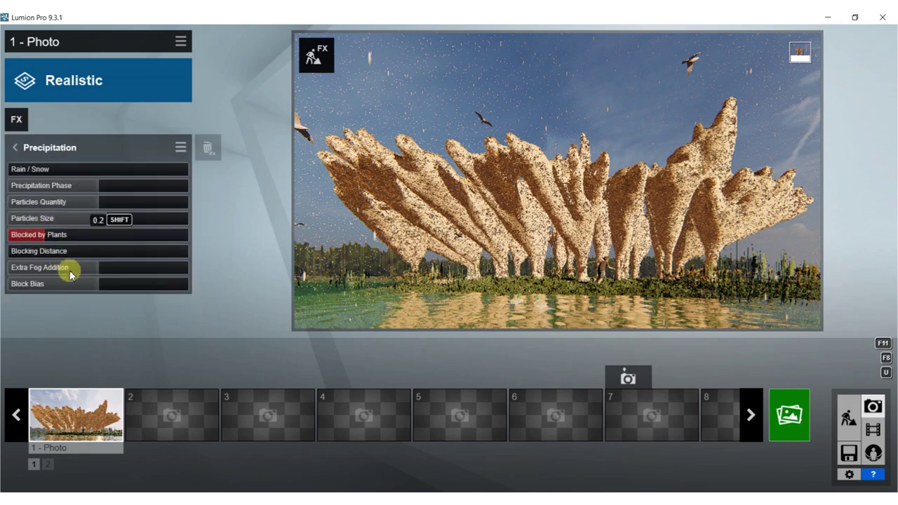
drag(145, 272, 160, 273)
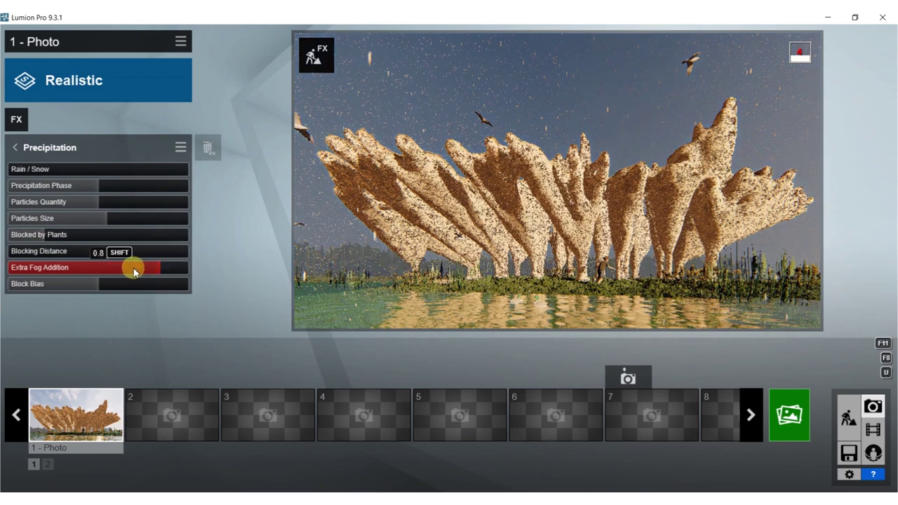
click(848, 421)
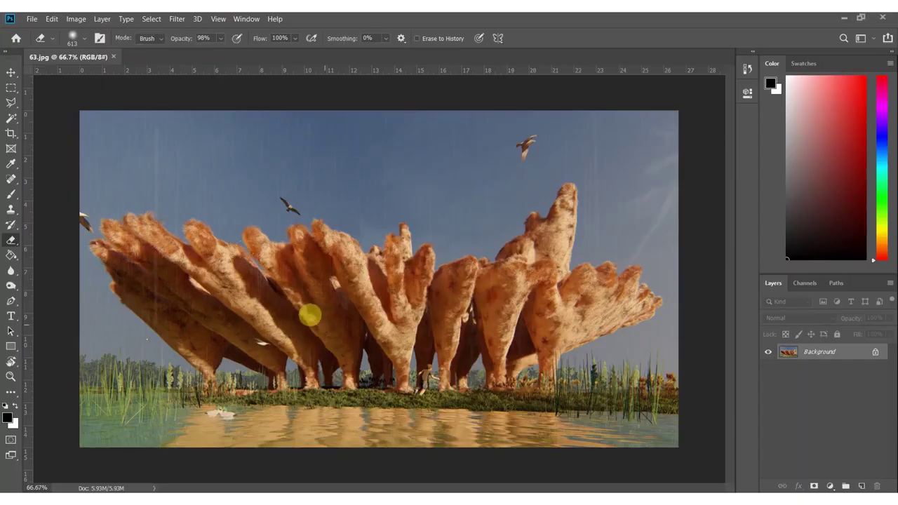
- In Photoshop, brighten the midtones of the structure's columns in 63.jpg with dodge strokes at 32% exposure
mouse_move(309, 313)
alt+right_down()
mouse_move(286, 319)
mouse_move(254, 309)
alt+right_up()
key(ctrl+j)
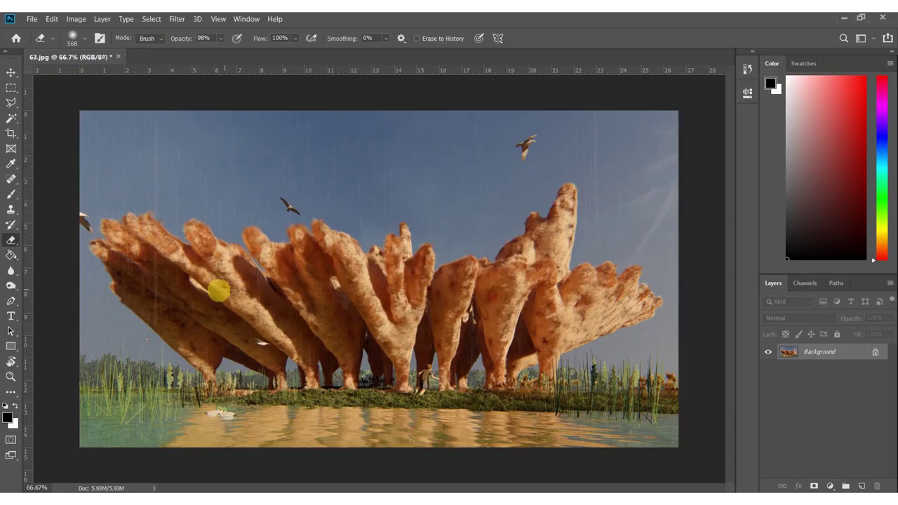
key(o)
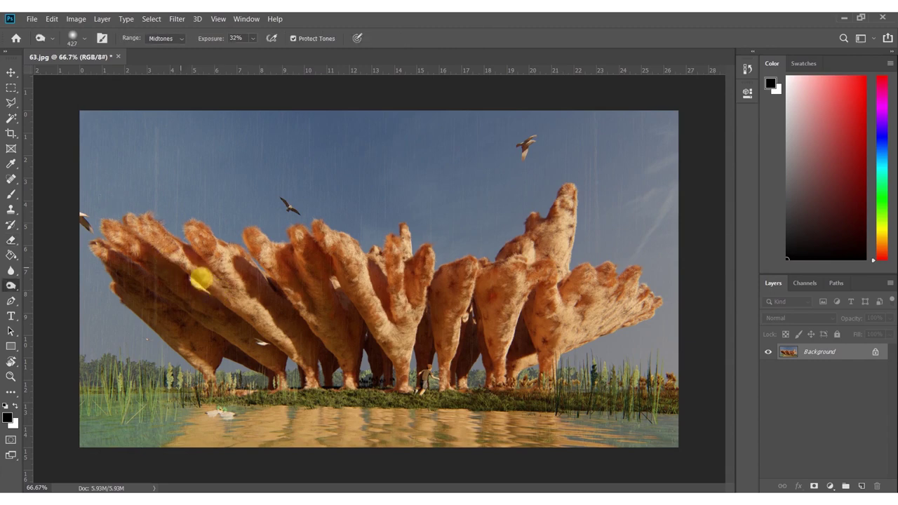
mouse_move(164, 285)
mouse_down()
mouse_move(311, 301)
mouse_move(248, 301)
mouse_move(300, 289)
mouse_move(323, 327)
mouse_up()
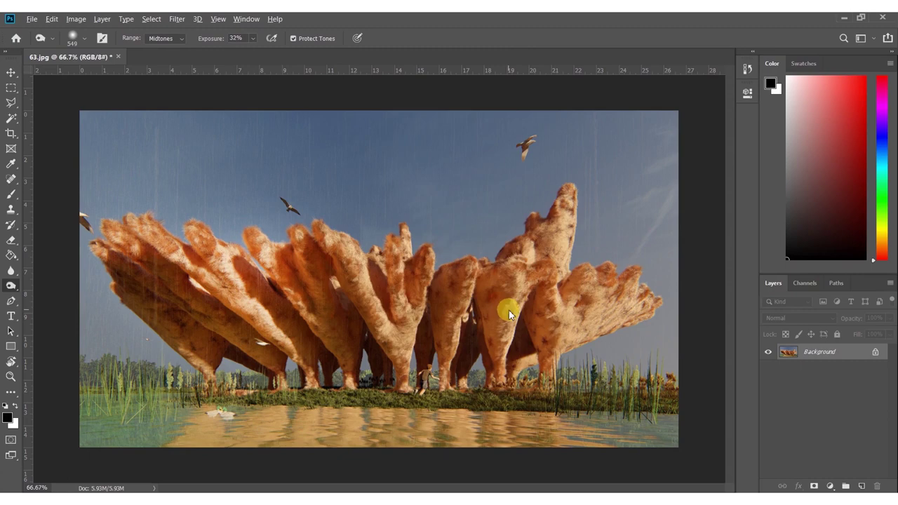
alt+right_drag(606, 317, 583, 332)
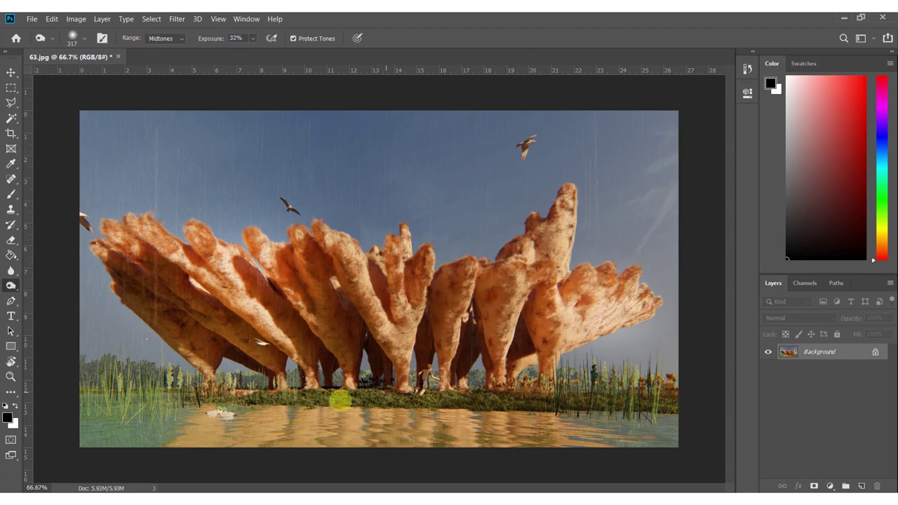
- Lighten the water and shoreline grass along the image's lower edge using a 477 px dodge brush
alt+right_drag(493, 374, 510, 374)
mouse_move(474, 427)
alt+mouse_down()
mouse_move(493, 414)
mouse_move(495, 435)
mouse_move(668, 428)
mouse_move(627, 425)
alt+mouse_up()
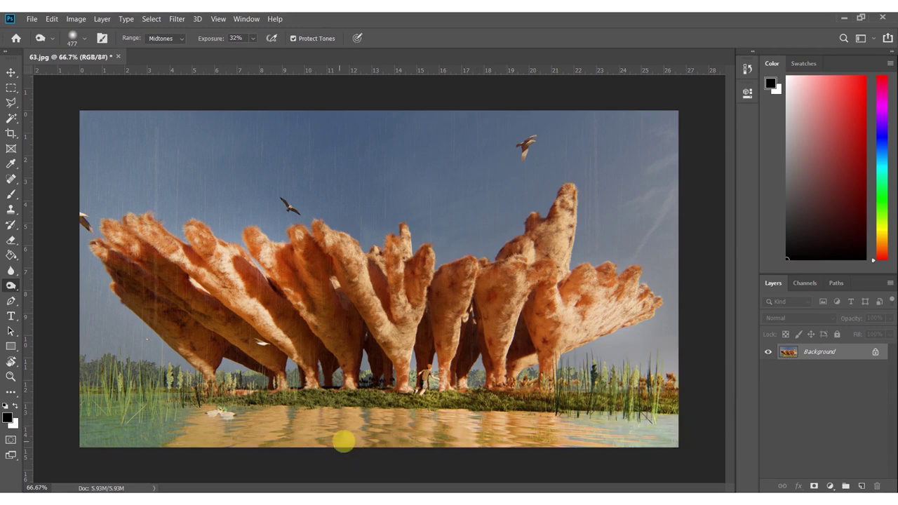
alt+drag(218, 419, 145, 387)
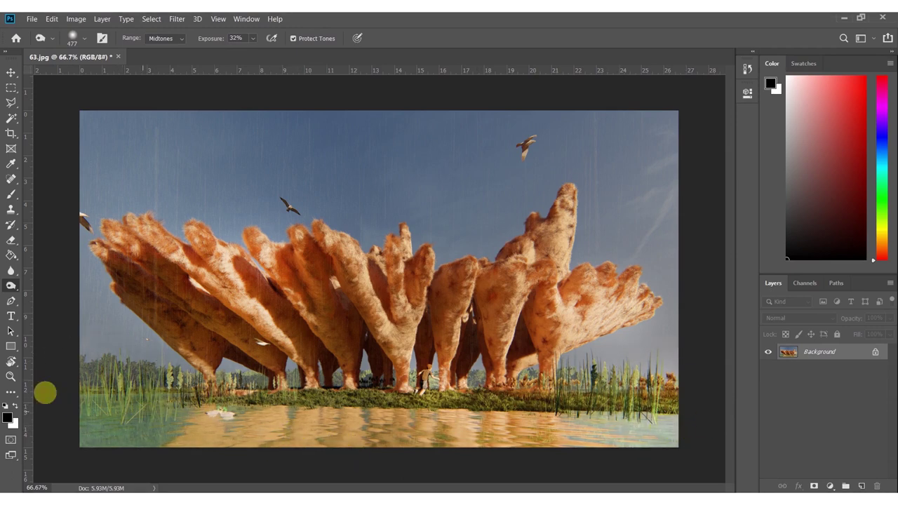
- Enlarge the brush to 1161 px and lighten the sky's midtones across the full width above the structure
alt+right_drag(129, 342, 143, 344)
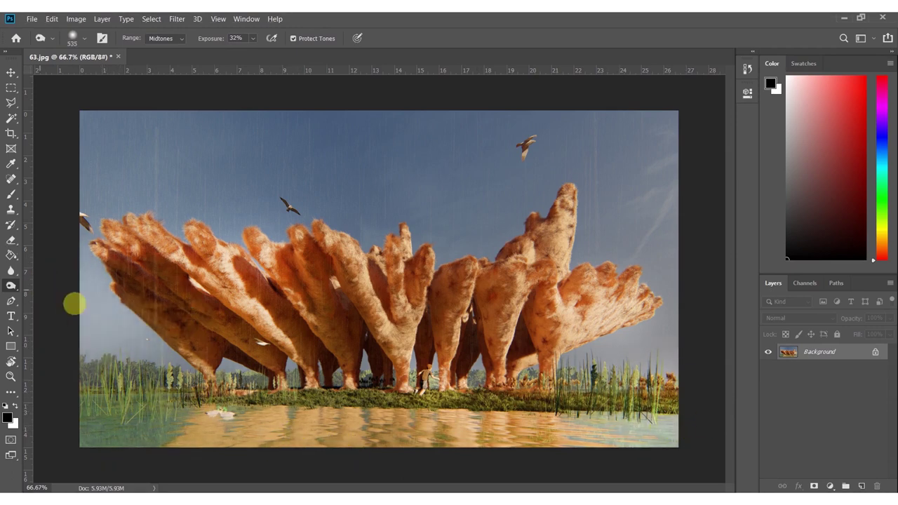
alt+right_drag(102, 184, 217, 180)
alt+drag(164, 155, 690, 147)
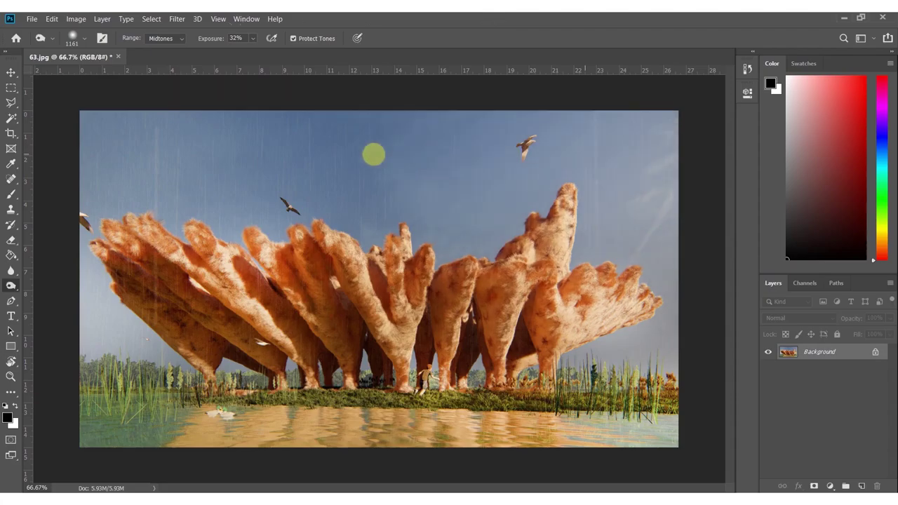
alt+drag(374, 154, 137, 123)
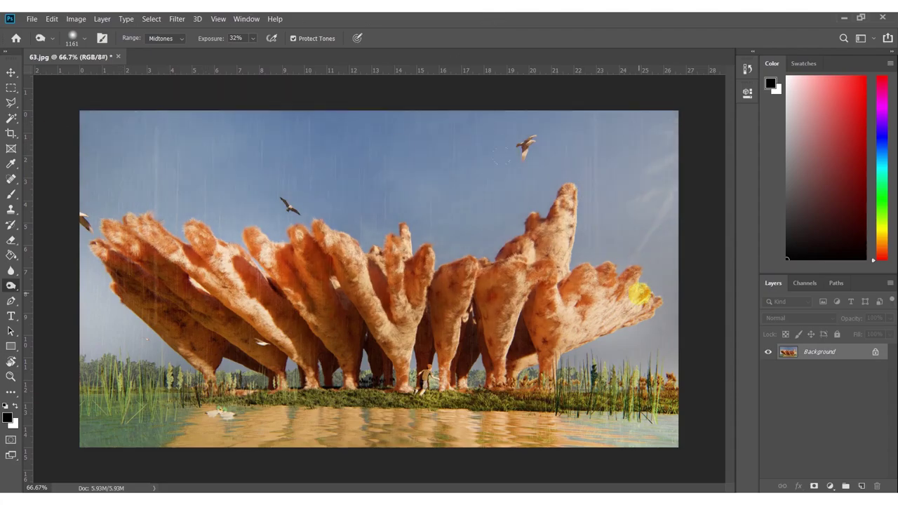
- Lighten the upper sky with another 1161 px dodge stroke and apply Auto Color to the image
alt+click(680, 171)
mouse_move(628, 106)
mouse_down()
mouse_move(571, 141)
mouse_move(204, 128)
mouse_up()
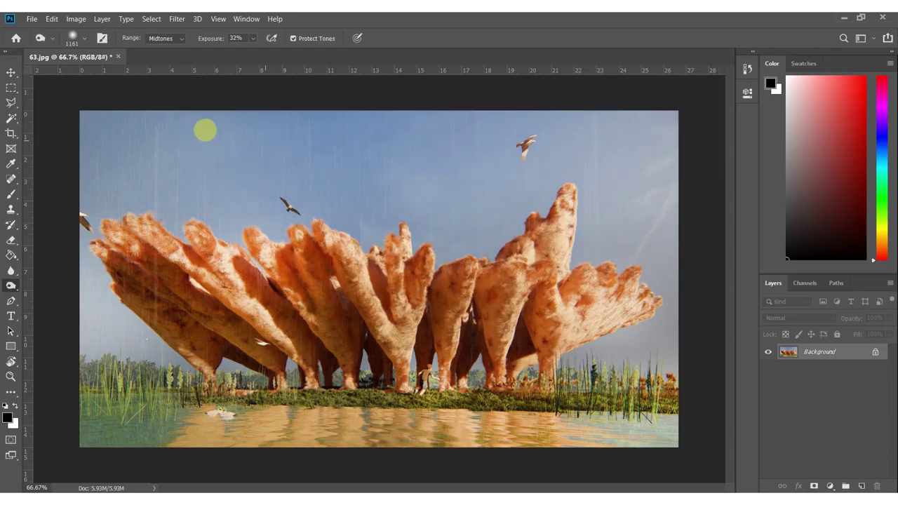
click(79, 19)
click(85, 89)
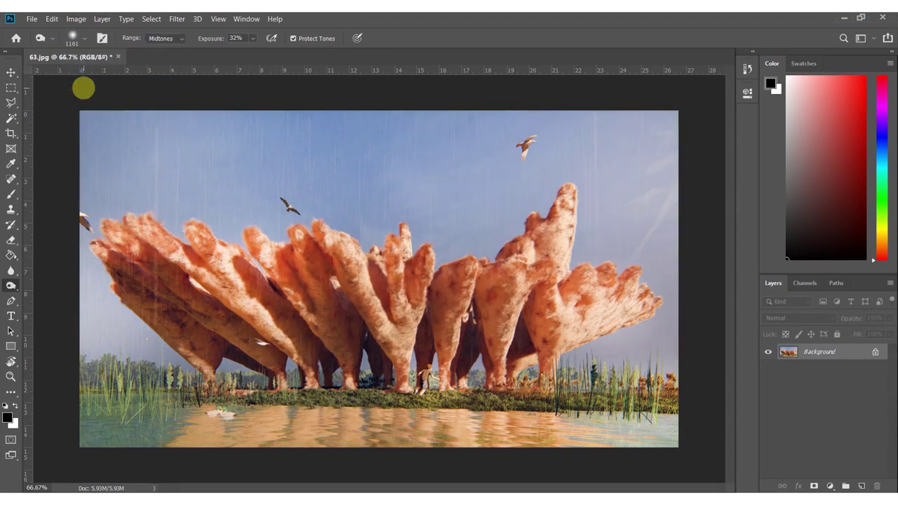
- Try Auto Tone and Auto Contrast directly on the Background layer
click(76, 19)
click(87, 63)
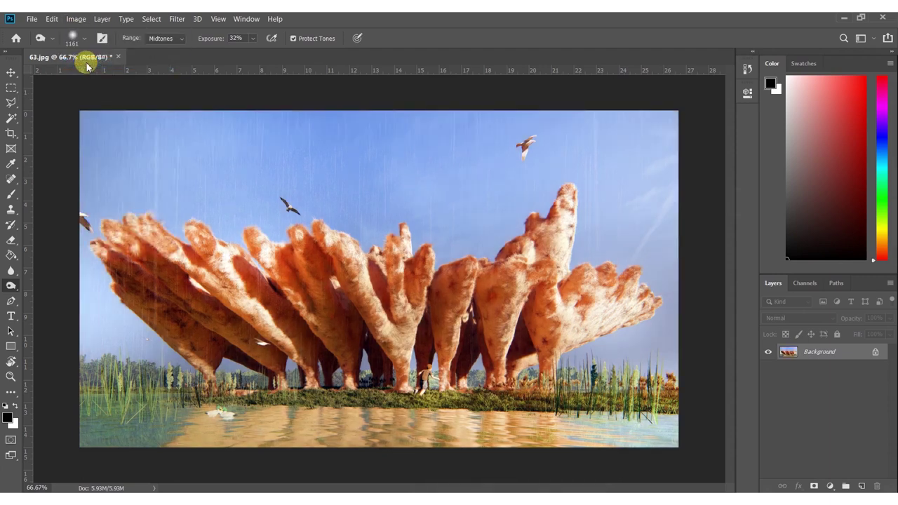
click(77, 21)
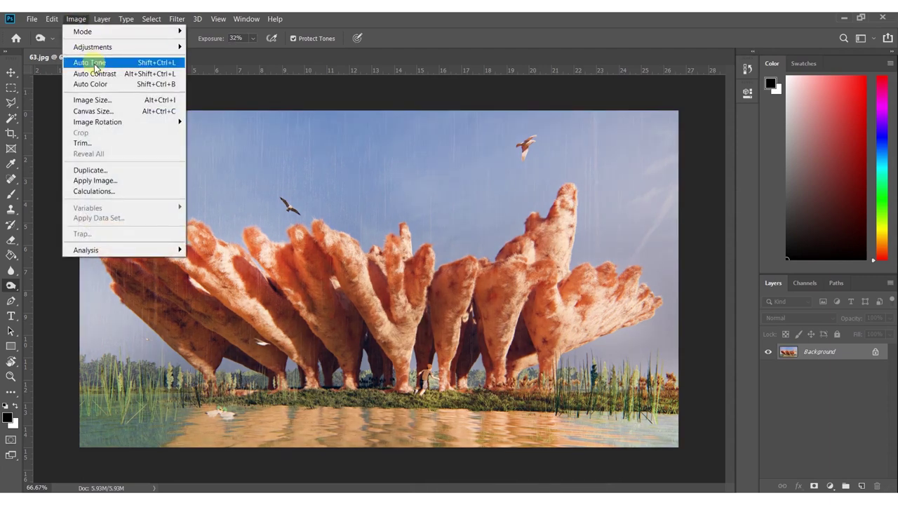
click(95, 70)
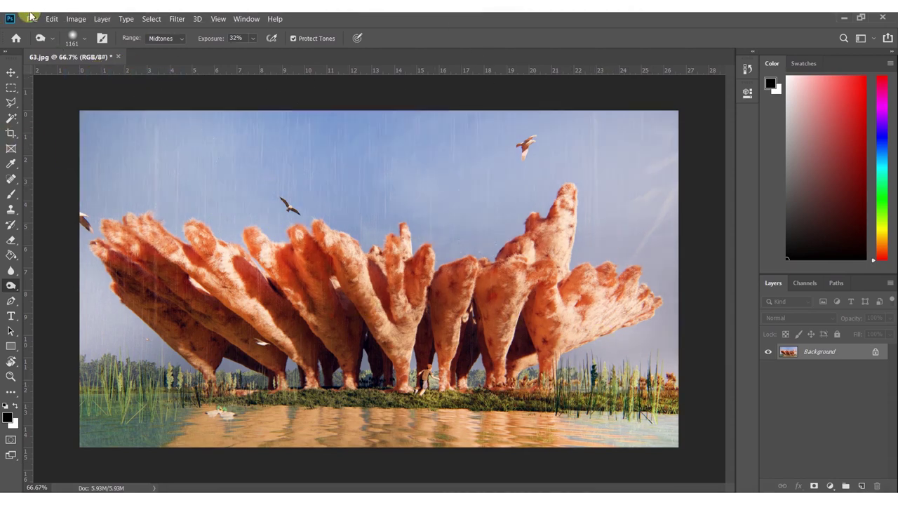
- Duplicate the Background layer and apply Auto Tone to the copy
key(ctrl+j)
click(74, 20)
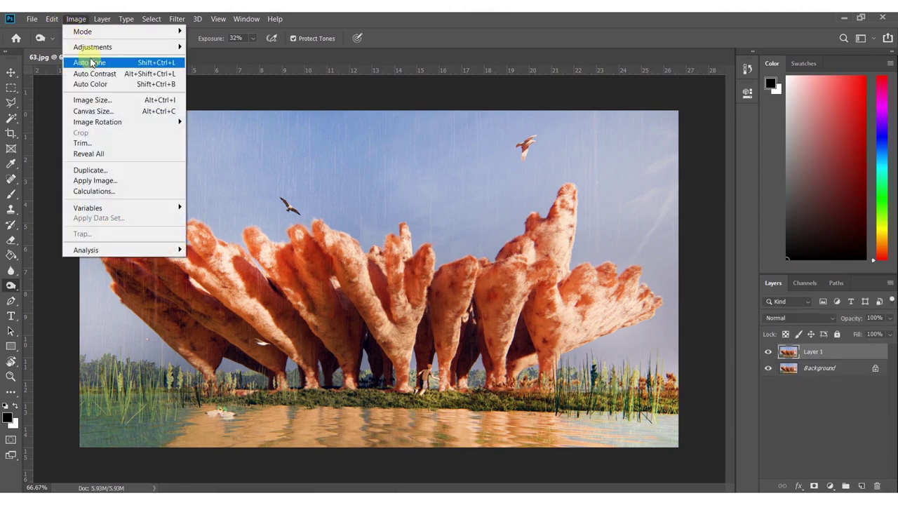
click(90, 64)
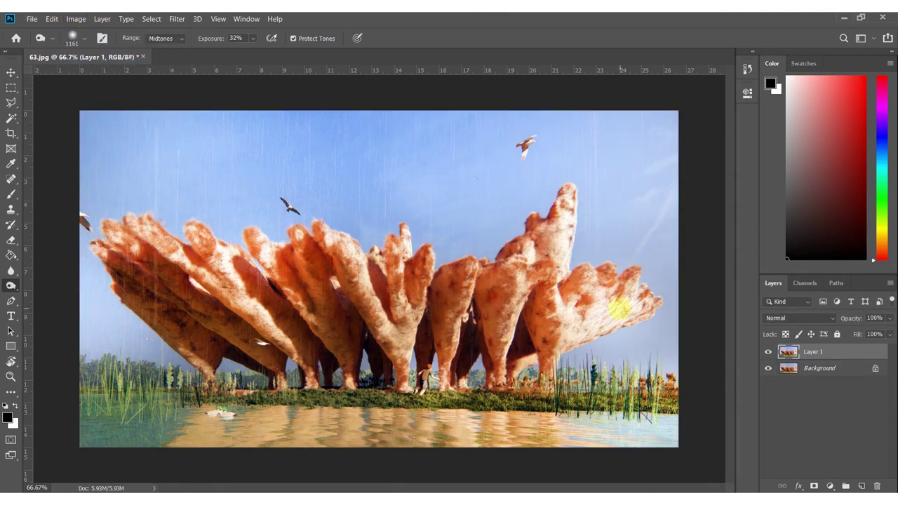
- Lower the toned copy's opacity to 58% and merge it with the Background layer
drag(850, 319, 839, 320)
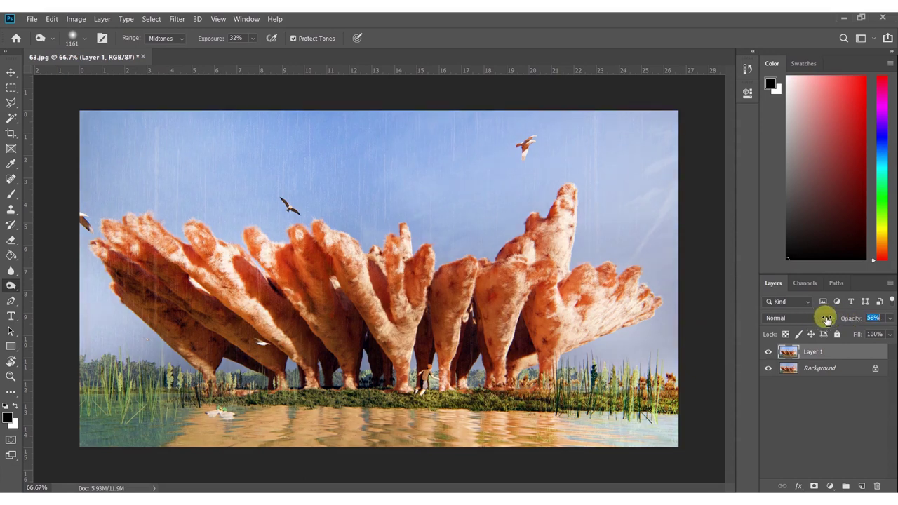
shift+click(812, 367)
right_click(812, 367)
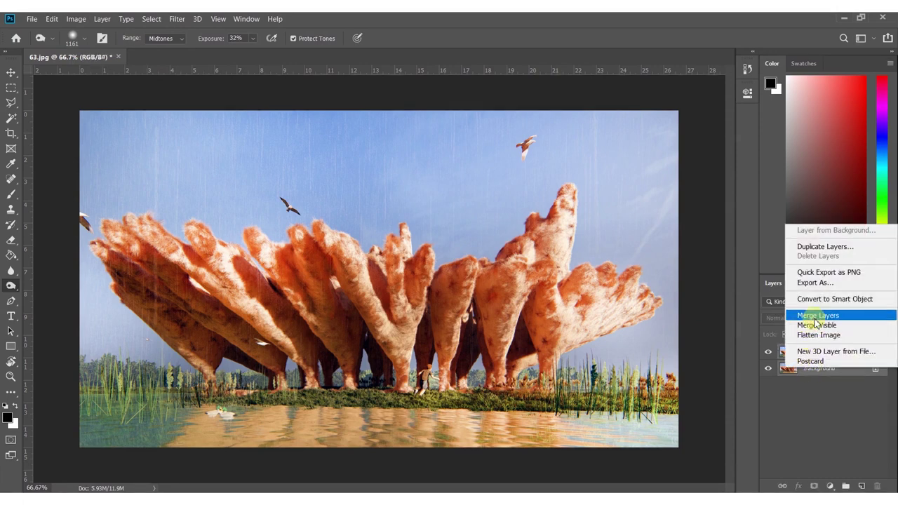
click(816, 317)
- Add a new empty layer and paint soft black bands along the image's lower and upper edges with a 698 px brush
key(ctrl+shift+n)
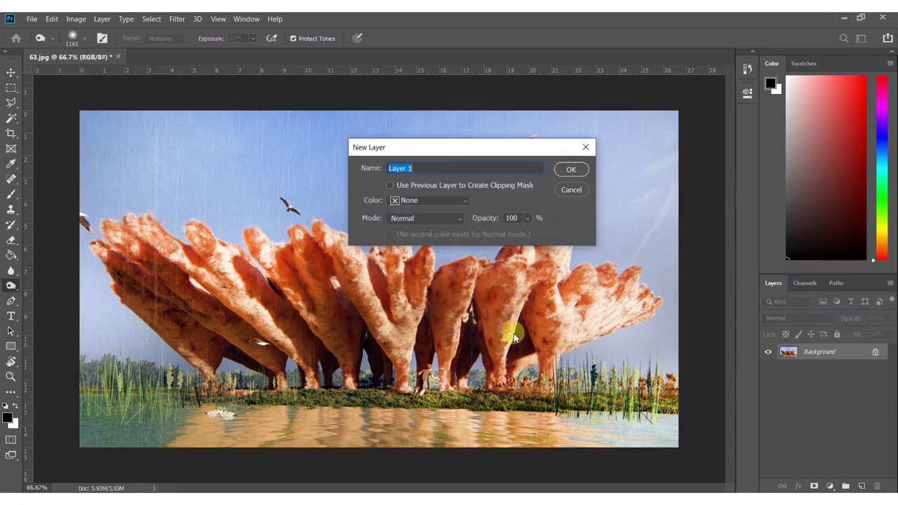
key(Return)
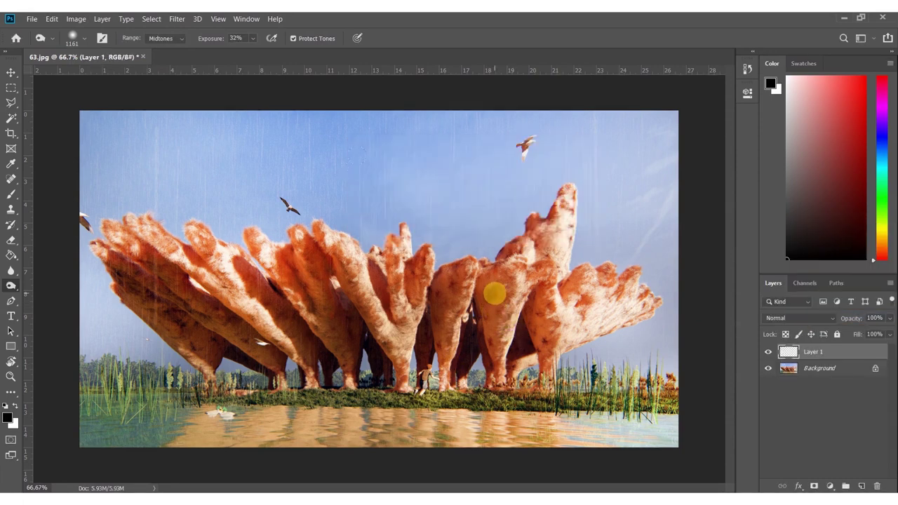
key(b)
alt+scroll(287, 279, down, 1)
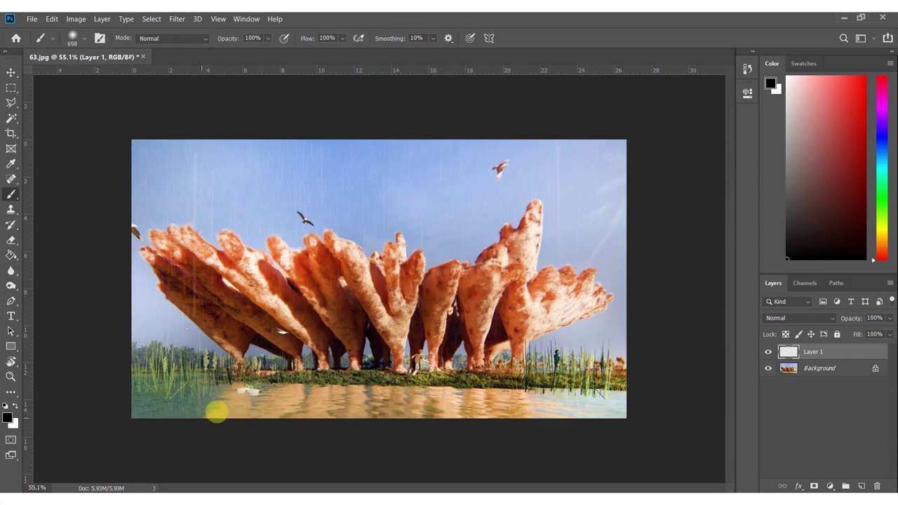
alt+scroll(211, 393, down, 1)
mouse_move(181, 410)
mouse_down()
mouse_move(316, 414)
mouse_move(656, 400)
mouse_up()
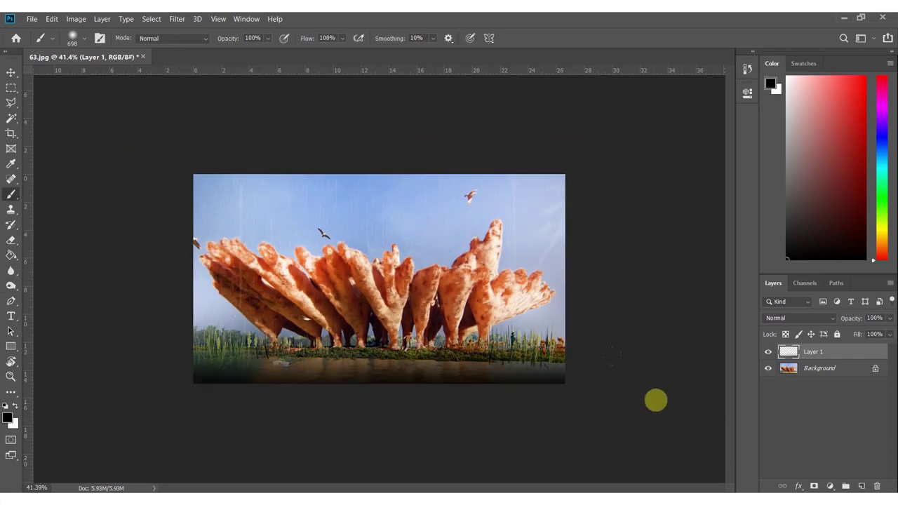
drag(593, 157, 21, 156)
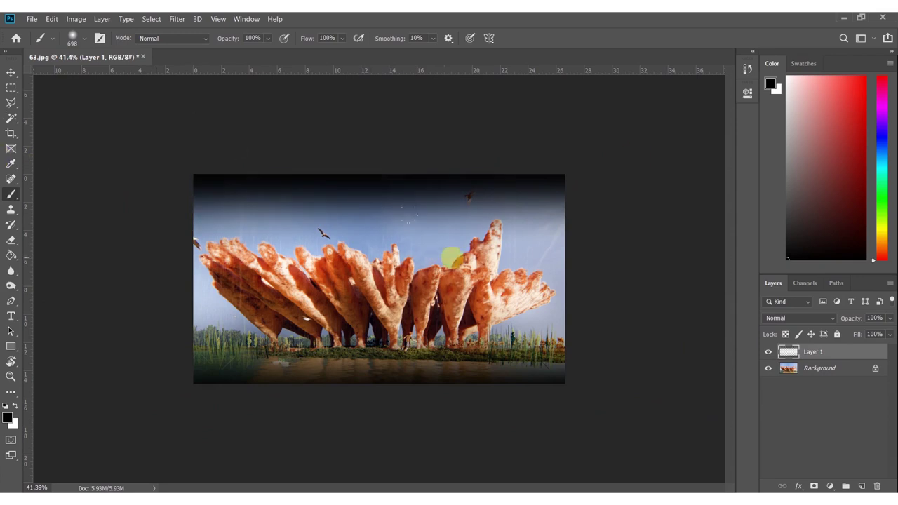
- Set the black vignette layer's opacity to 67% and erase its middle across the structure with a 792 px eraser
drag(848, 317, 832, 323)
key(e)
mouse_move(520, 283)
alt+right_down()
mouse_move(512, 280)
mouse_move(537, 277)
alt+right_up()
mouse_move(537, 277)
mouse_down()
mouse_move(512, 260)
mouse_move(442, 253)
mouse_move(277, 252)
mouse_move(180, 271)
mouse_move(302, 264)
mouse_move(383, 246)
mouse_move(469, 248)
mouse_move(555, 256)
mouse_move(569, 288)
mouse_move(521, 302)
mouse_move(341, 304)
mouse_move(160, 281)
mouse_up()
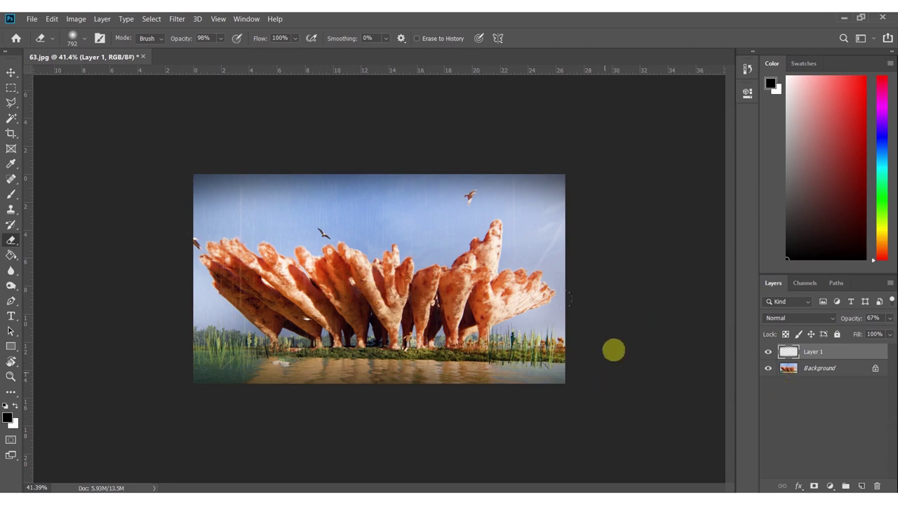
- Flatten the vignette layer and the Background into a single image
right_click(809, 370)
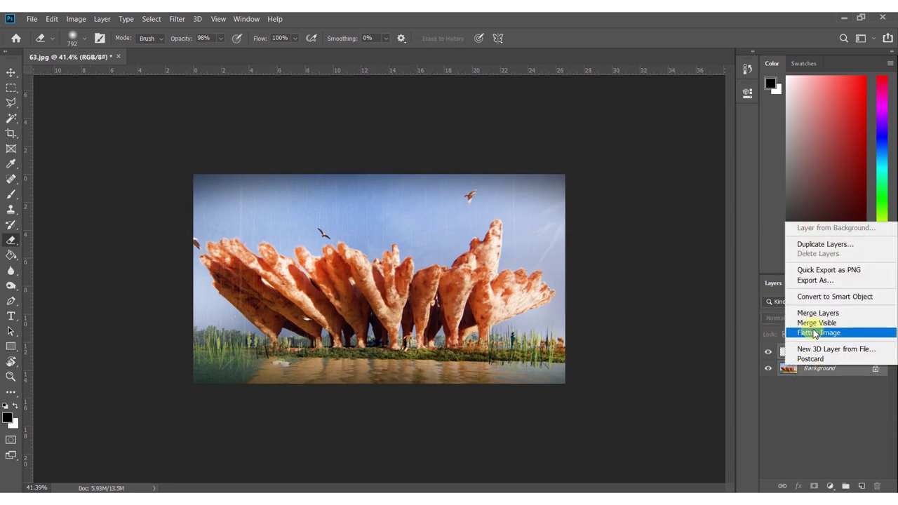
click(819, 332)
alt+scroll(314, 302, up, 2)
alt+scroll(313, 301, up, 1)
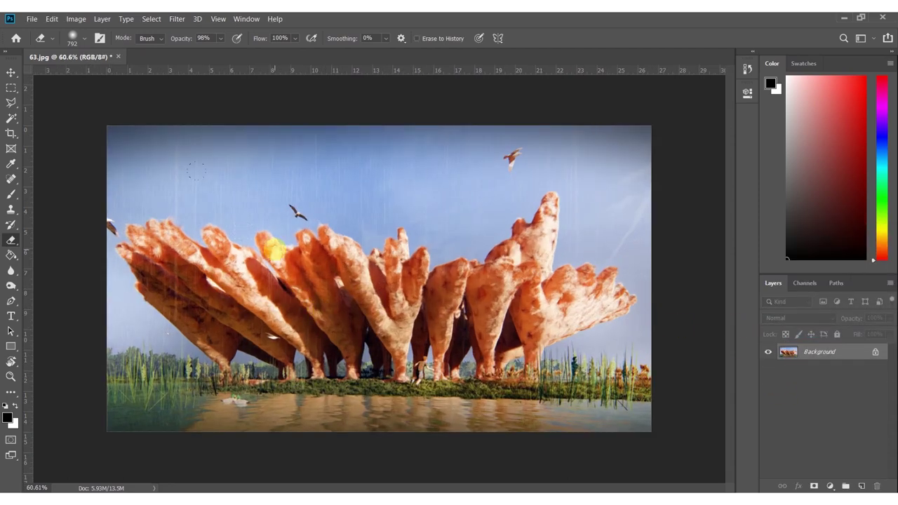